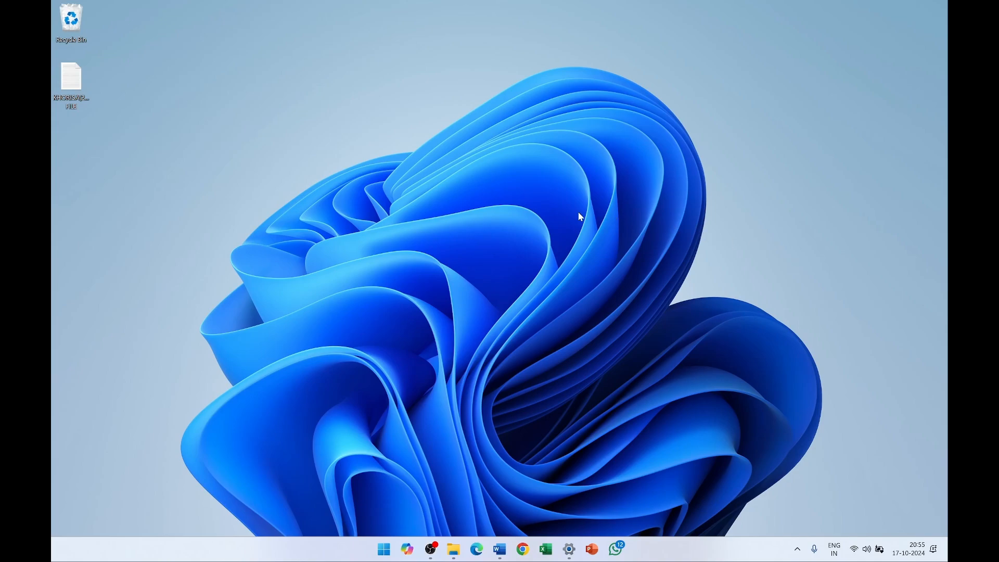
- Review the KHORISA(28) sequence file's sequence and name in Notepad, then close Notepad
{"action": "double_click", "coordinate": [72, 89]}
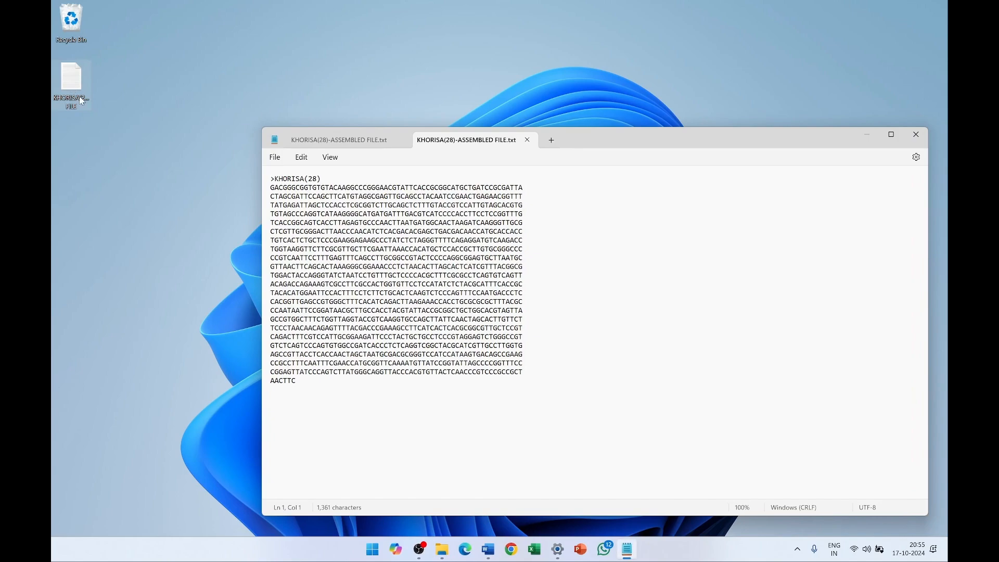
{"action": "left_click_drag", "start_coordinate": [303, 385], "coordinate": [258, 186]}
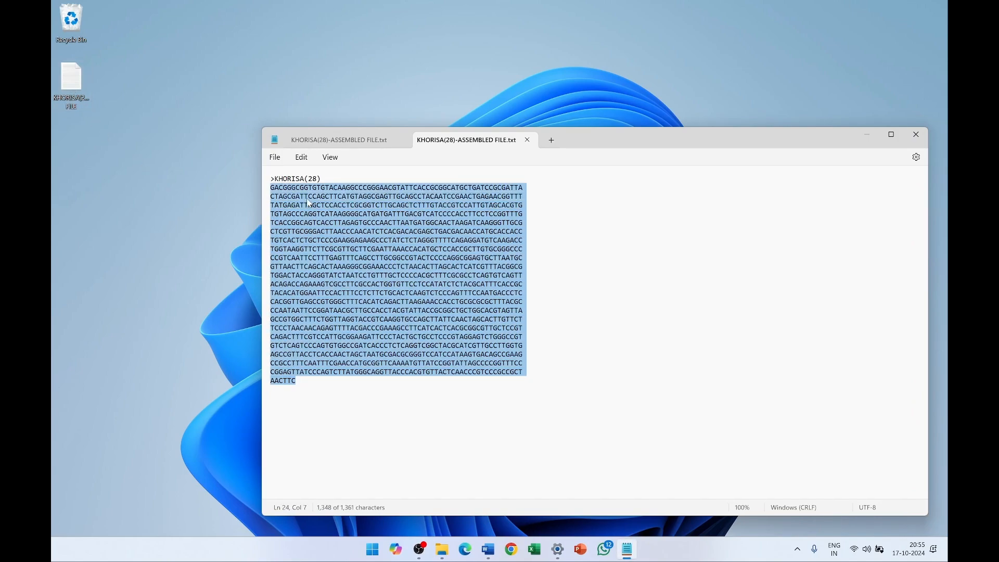
{"action": "left_click_drag", "start_coordinate": [322, 178], "coordinate": [270, 179]}
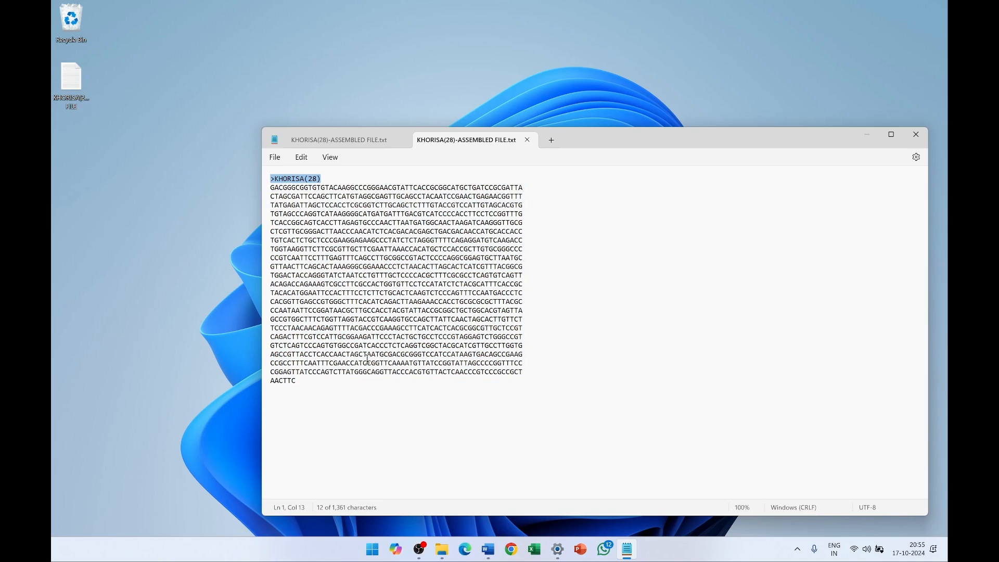
{"action": "left_click", "coordinate": [527, 140]}
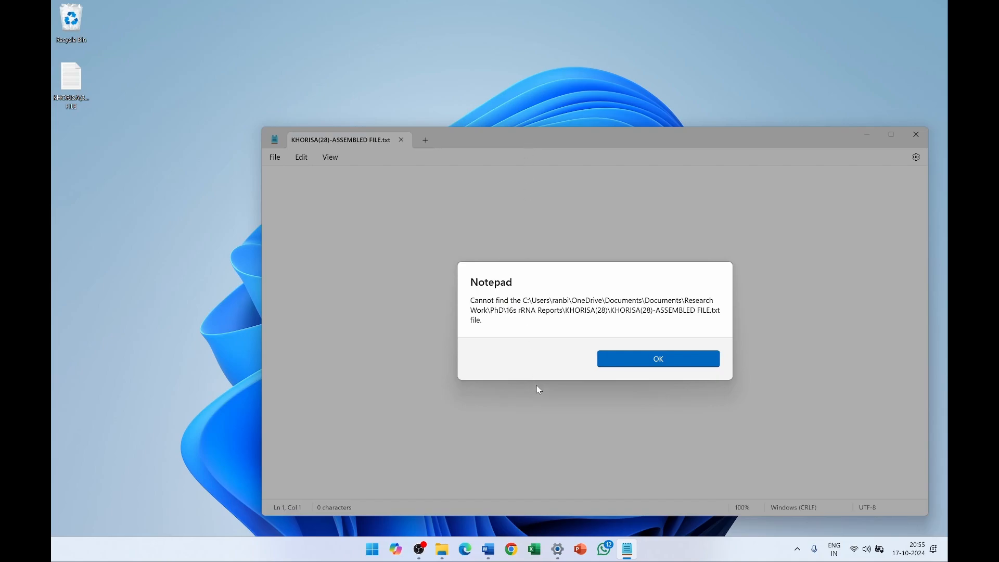
{"action": "left_click", "coordinate": [630, 359]}
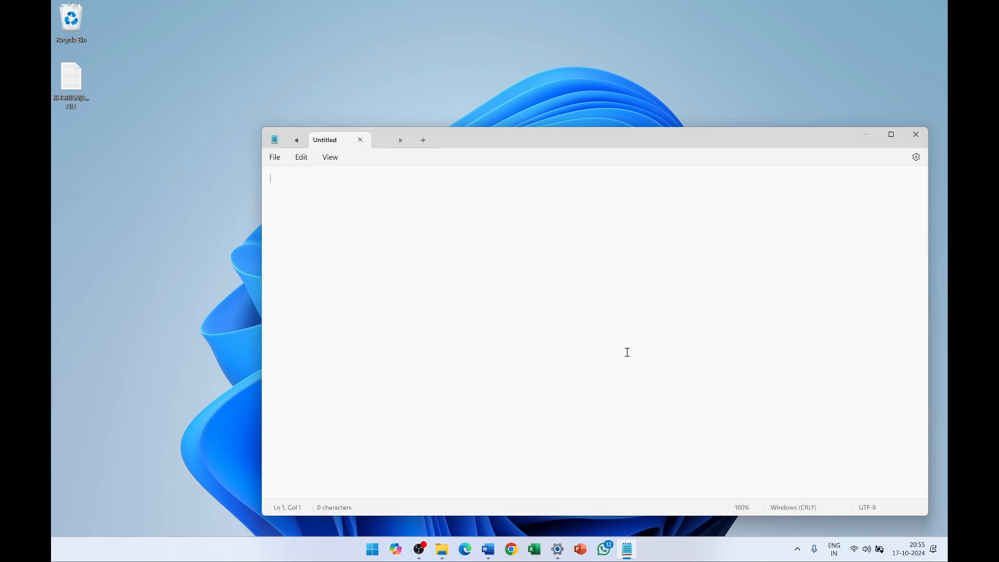
{"action": "left_click", "coordinate": [916, 134]}
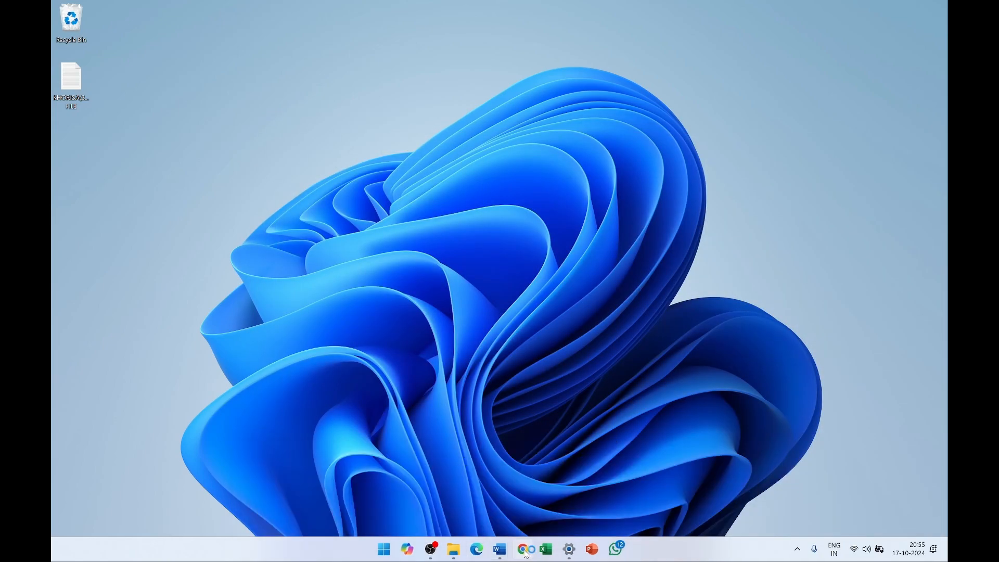
- Search Google in Chrome for 'submit portal ncbi'
{"action": "left_click", "coordinate": [523, 549]}
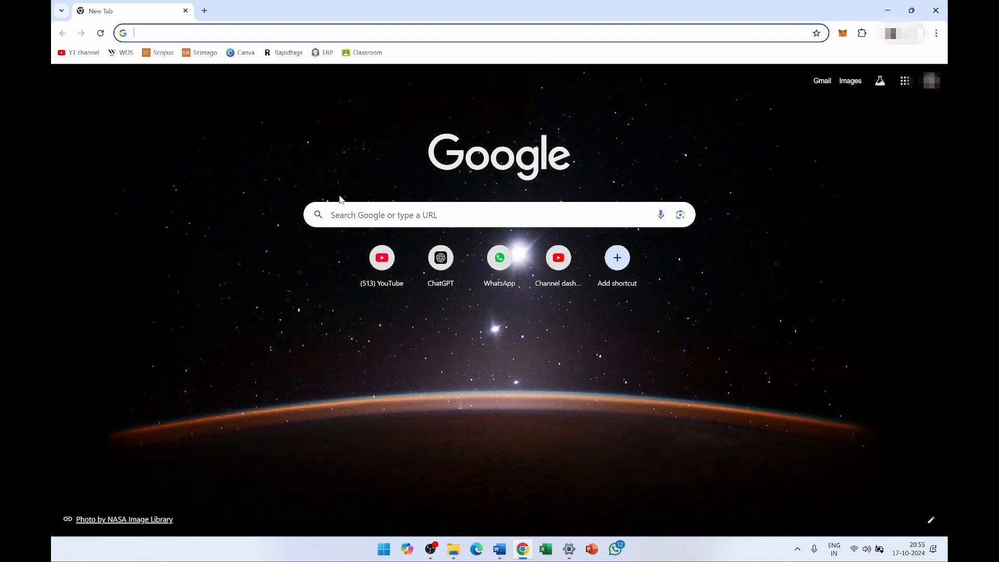
{"action": "left_click", "coordinate": [347, 215]}
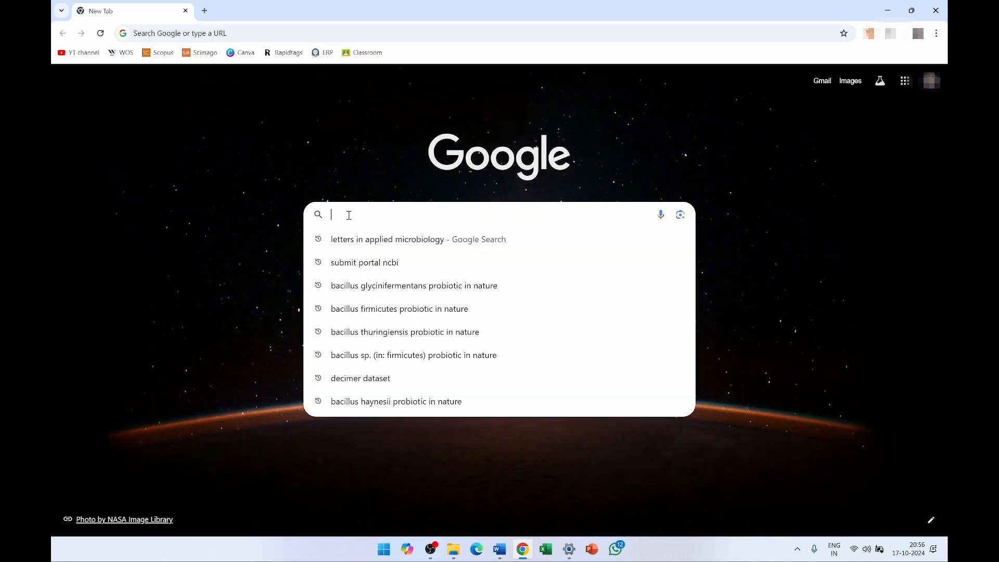
{"action": "type", "text": "submit"}
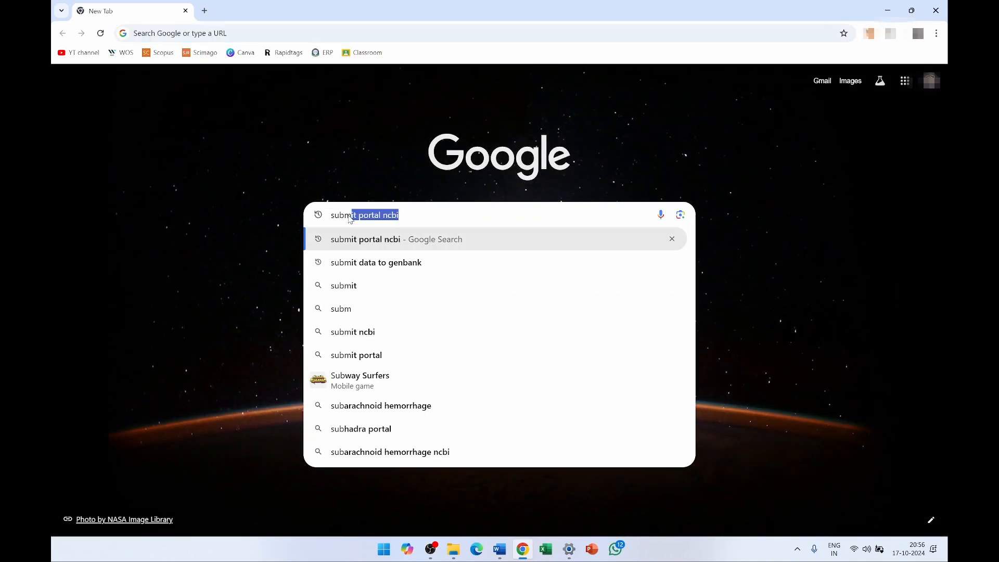
{"action": "type", "text": " port"}
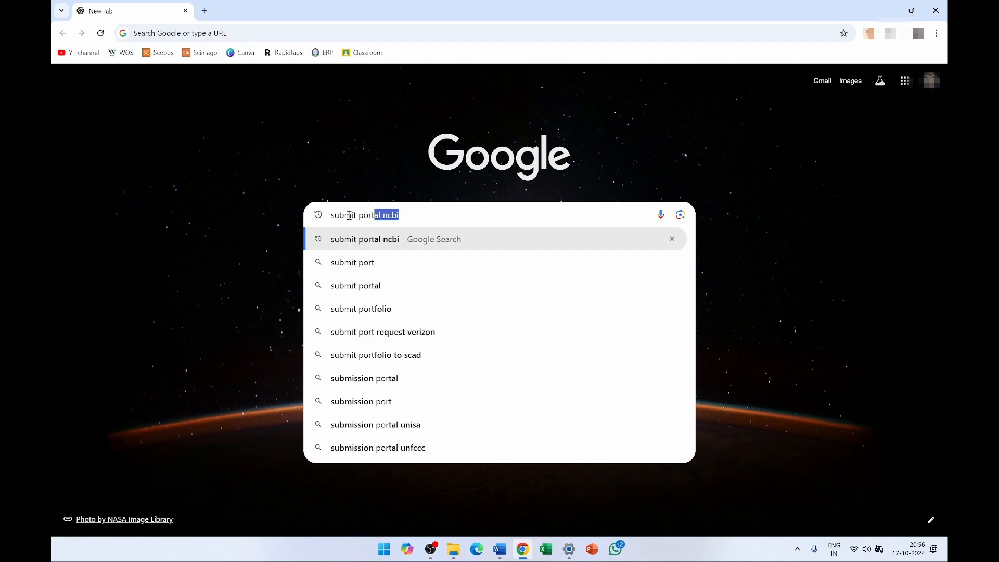
{"action": "type", "text": "al ncbi"}
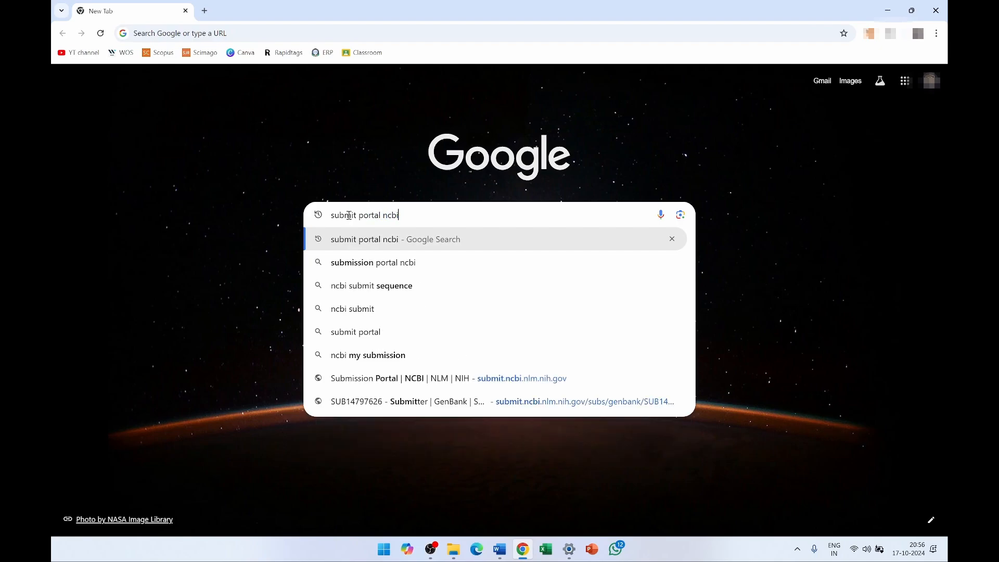
{"action": "key", "text": "Return"}
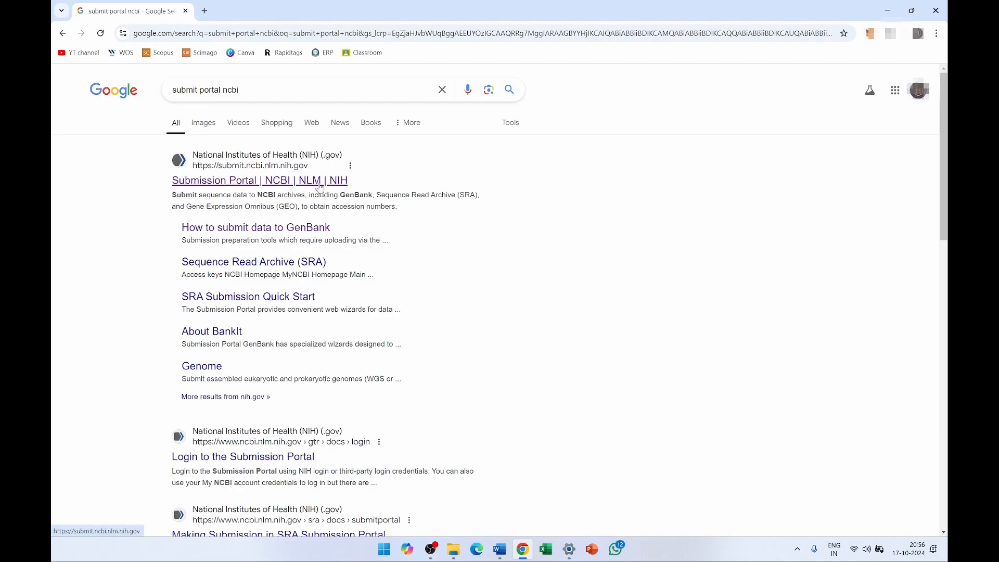
- Open the NCBI Submission Portal result and sign in again with ORCiD
{"action": "left_click", "coordinate": [248, 186]}
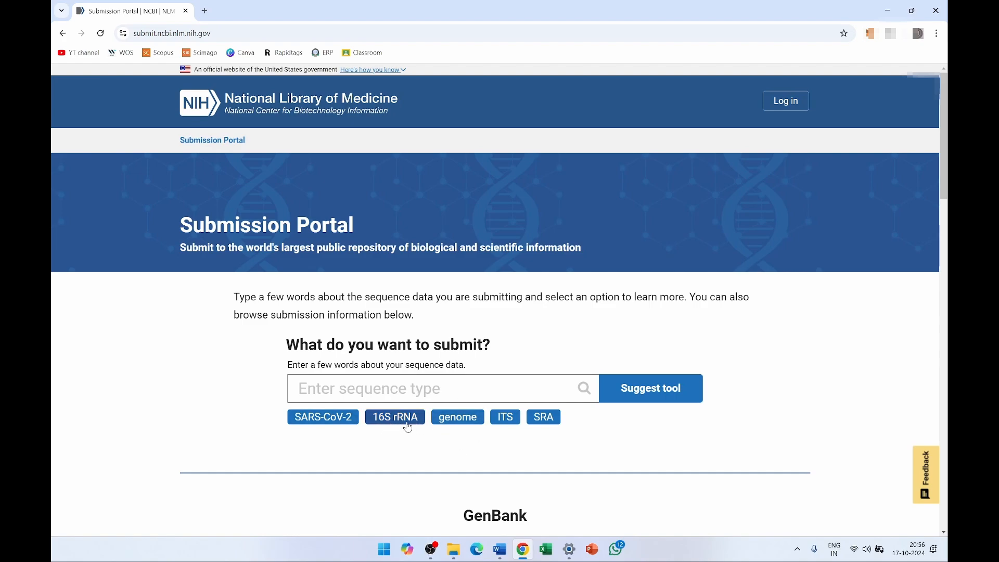
{"action": "left_click", "coordinate": [787, 103]}
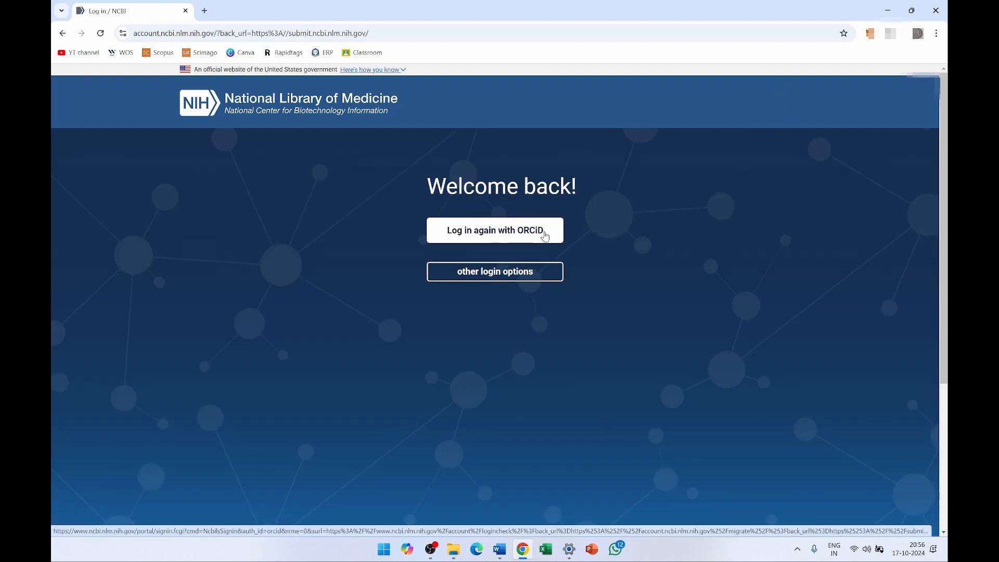
{"action": "left_click", "coordinate": [503, 237]}
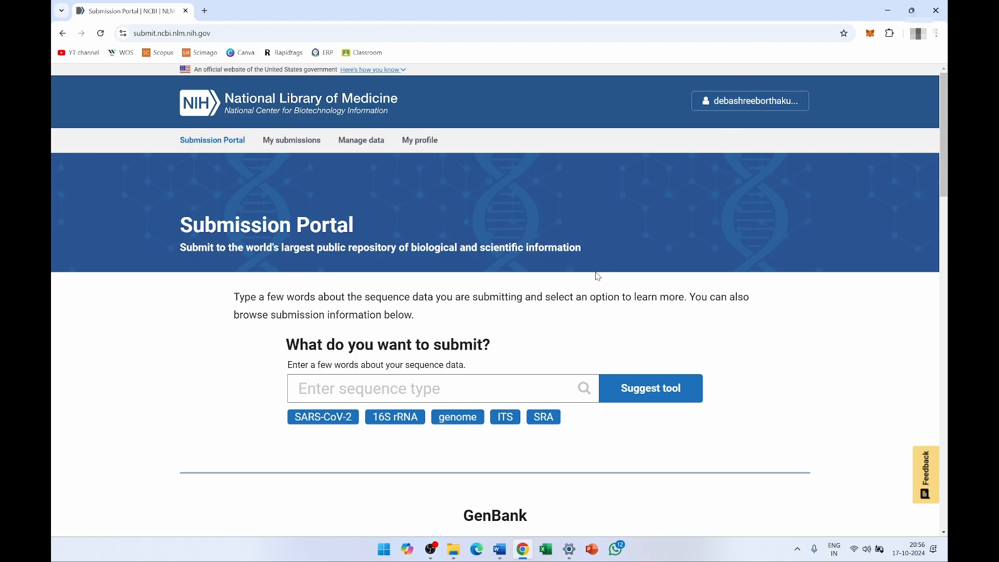
- Pick the 16S rRNA tag, open the GenBank tool overview, and proceed to its submissions page
{"action": "left_click", "coordinate": [402, 423]}
{"action": "scroll", "coordinate": [408, 417], "scroll_direction": "down", "scroll_amount": 3}
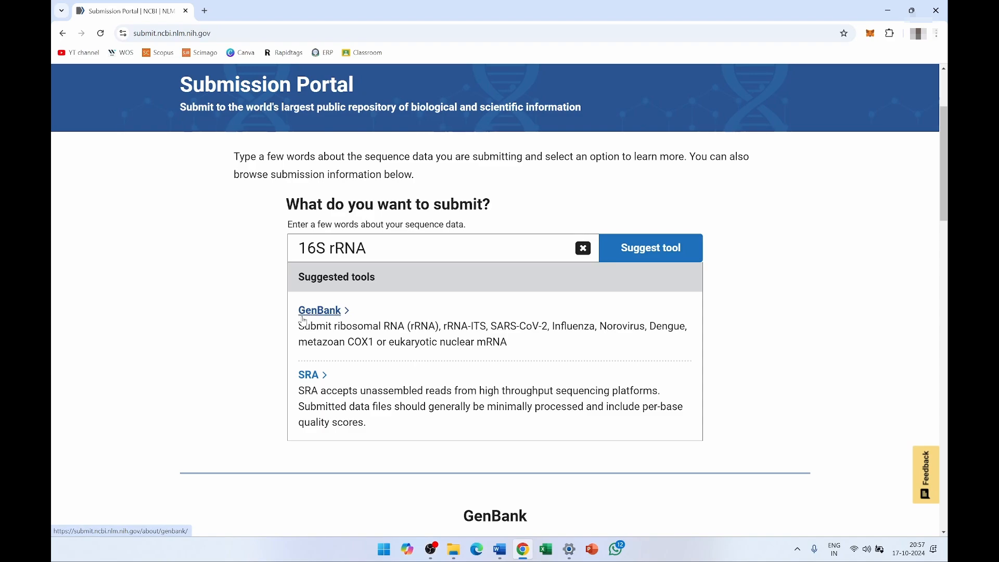
{"action": "left_click", "coordinate": [321, 311]}
{"action": "scroll", "coordinate": [350, 379], "scroll_direction": "down", "scroll_amount": 4}
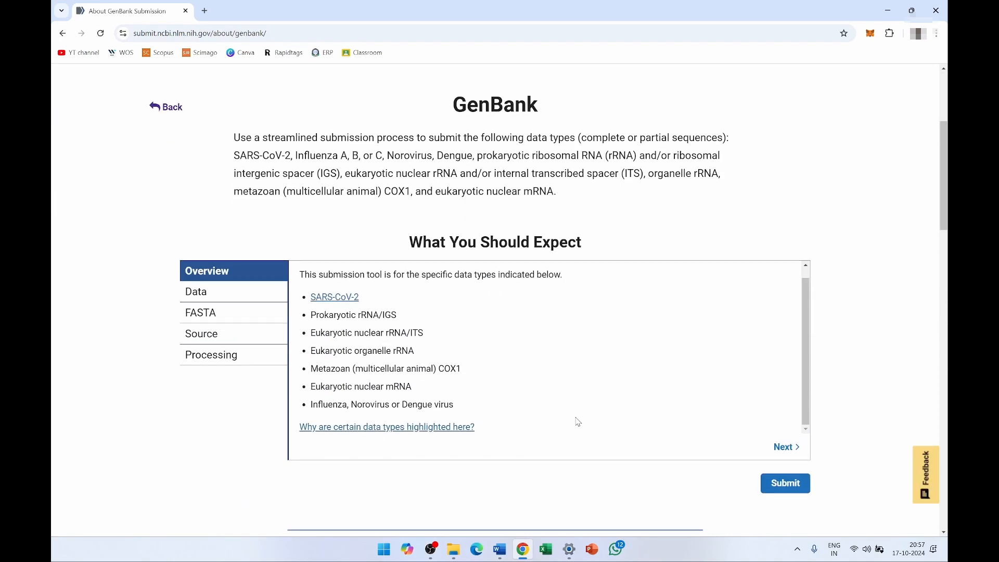
{"action": "left_click", "coordinate": [790, 485]}
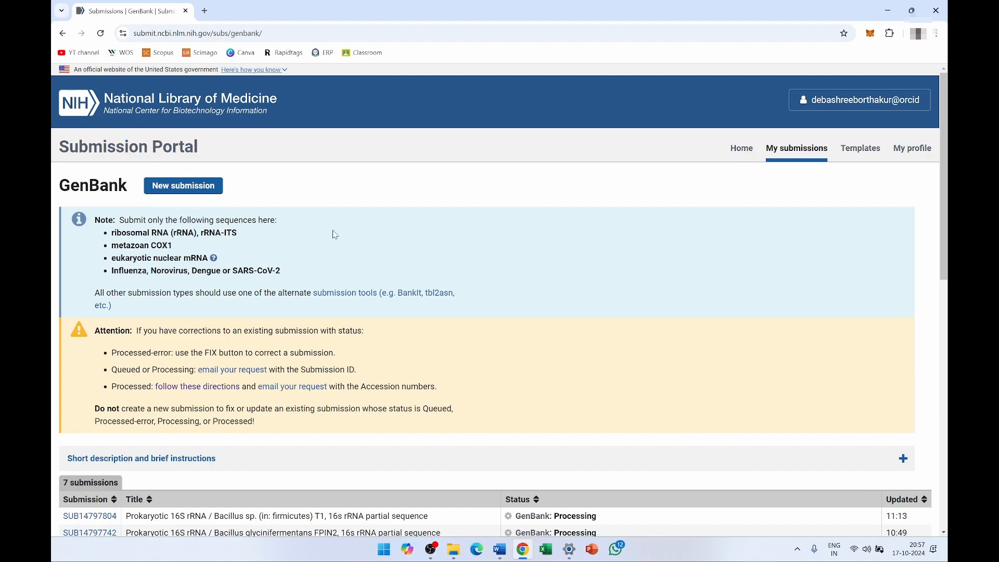
- Begin a Prokaryote GenBank submission with 'small subunit rRNA only (16S rRNA)' and open a blank tab
{"action": "left_click", "coordinate": [193, 191]}
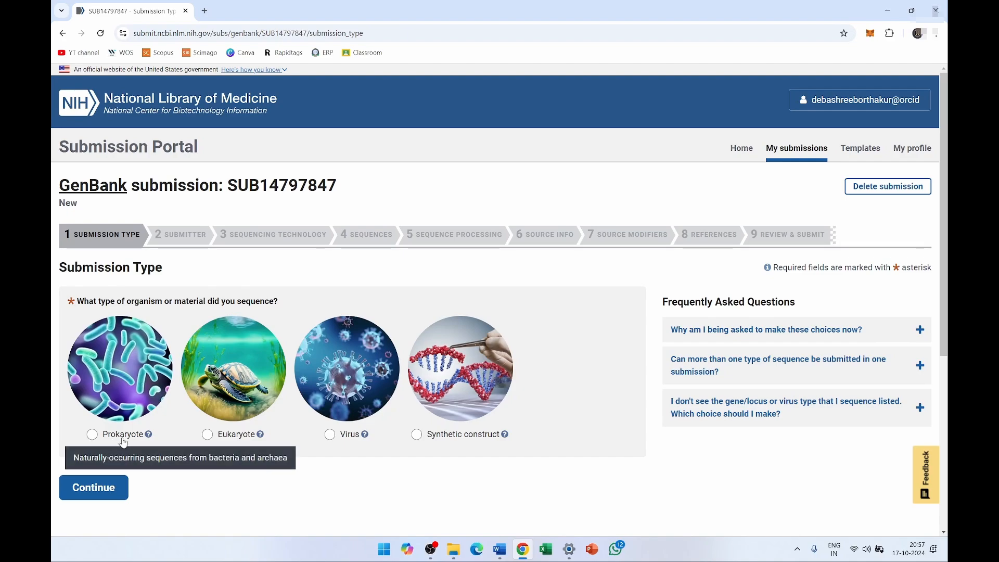
{"action": "left_click", "coordinate": [92, 436]}
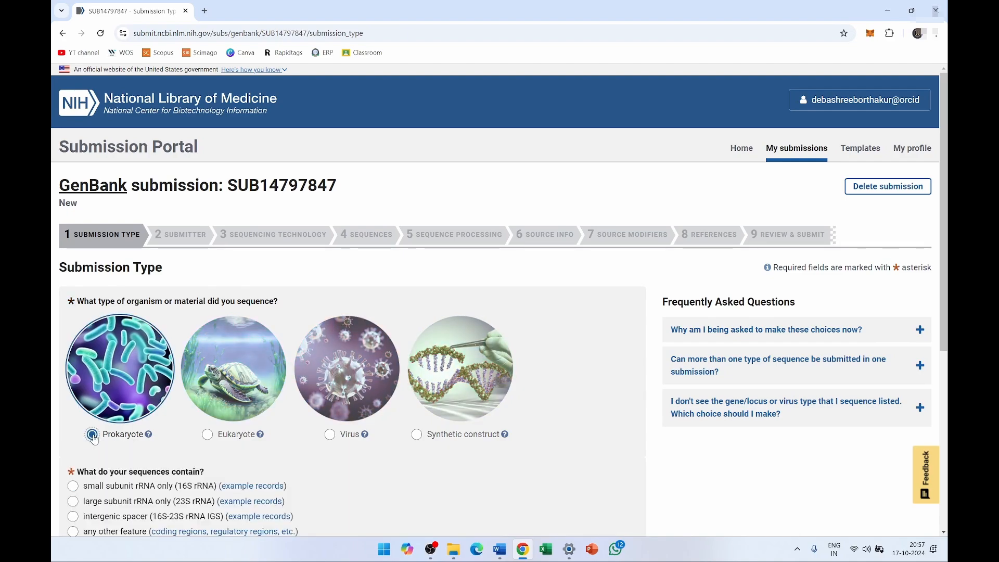
{"action": "scroll", "coordinate": [115, 351], "scroll_direction": "down", "scroll_amount": 3}
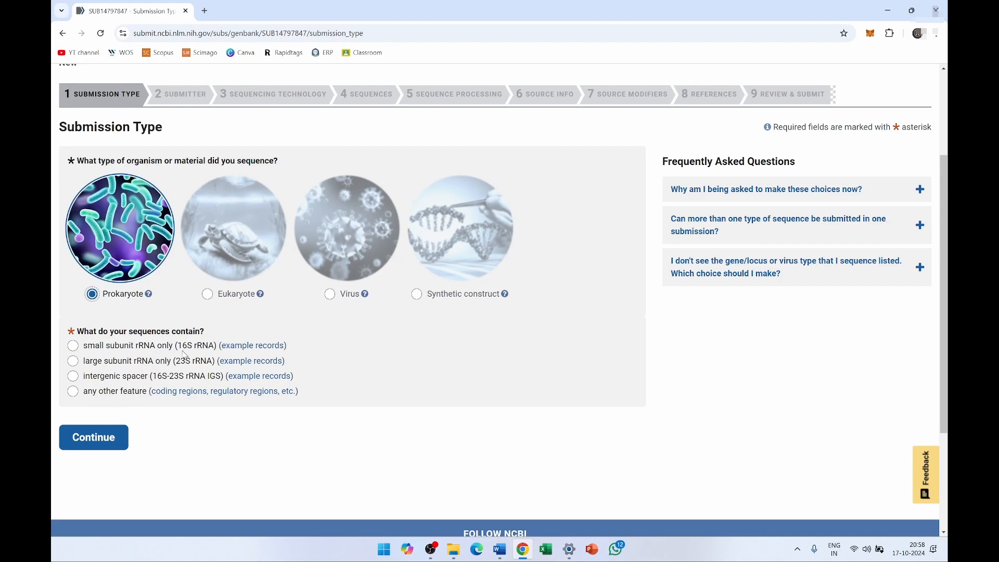
{"action": "left_click", "coordinate": [73, 346]}
{"action": "scroll", "coordinate": [188, 368], "scroll_direction": "down", "scroll_amount": 3}
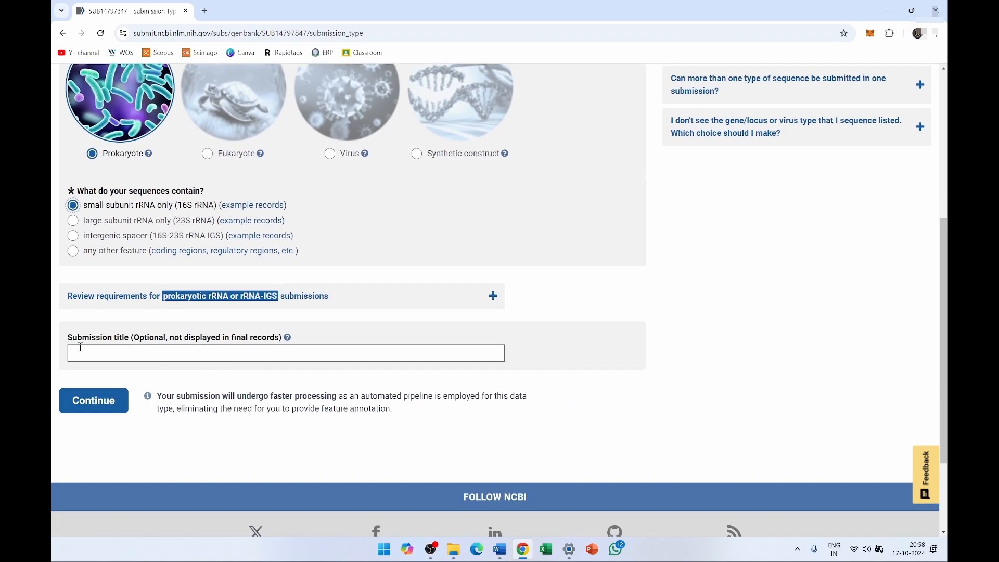
{"action": "left_click_drag", "start_coordinate": [70, 342], "coordinate": [292, 348]}
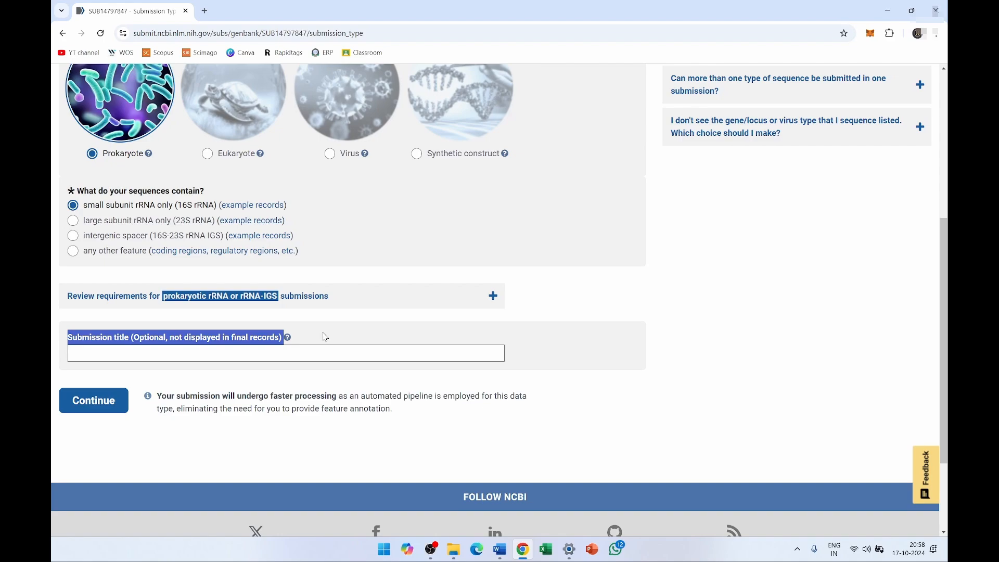
{"action": "left_click", "coordinate": [288, 358]}
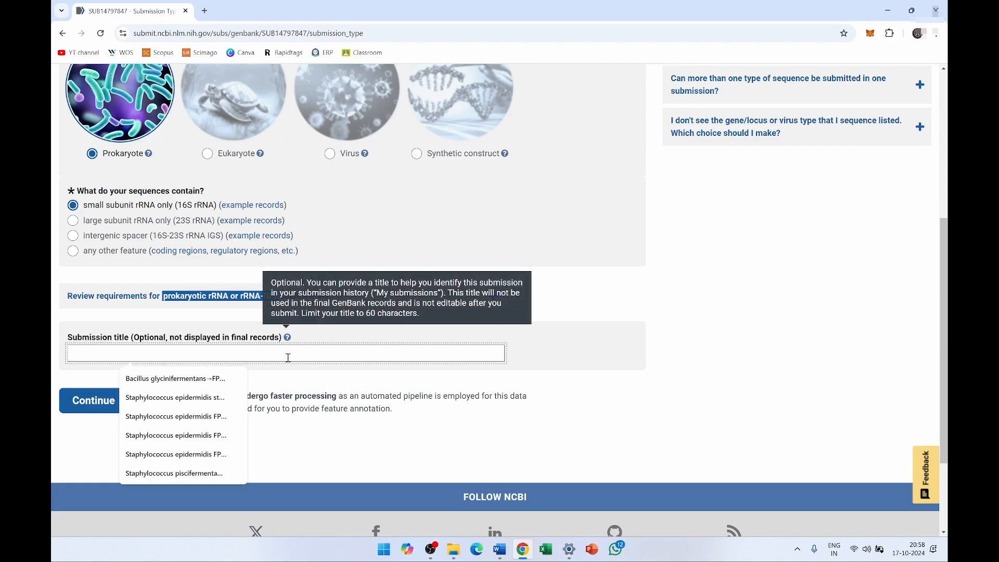
{"action": "left_click", "coordinate": [204, 10]}
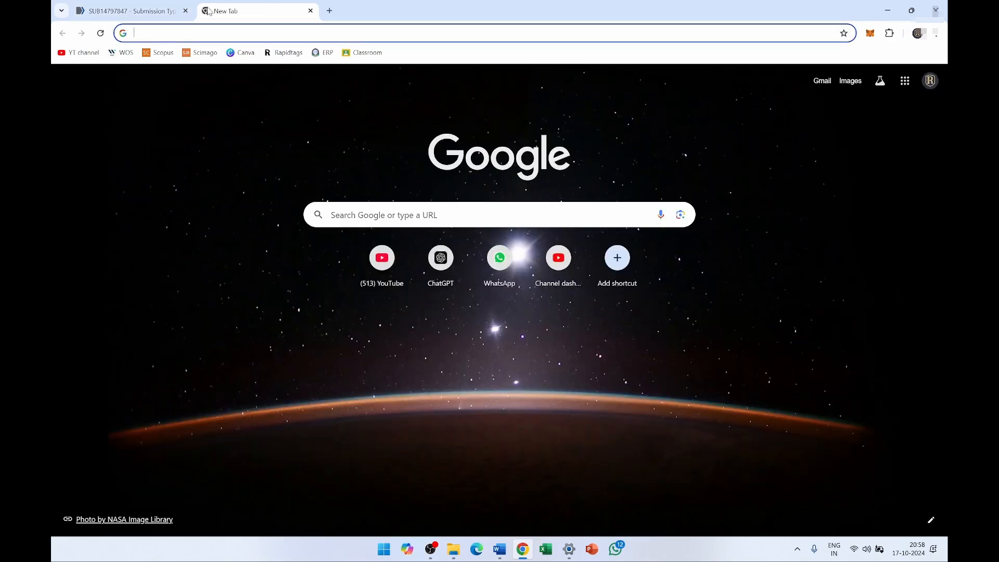
- Search 'blast' to reach NCBI BLAST and open the Standard Nucleotide BLAST (blastn) form
{"action": "type", "text": "blast"}
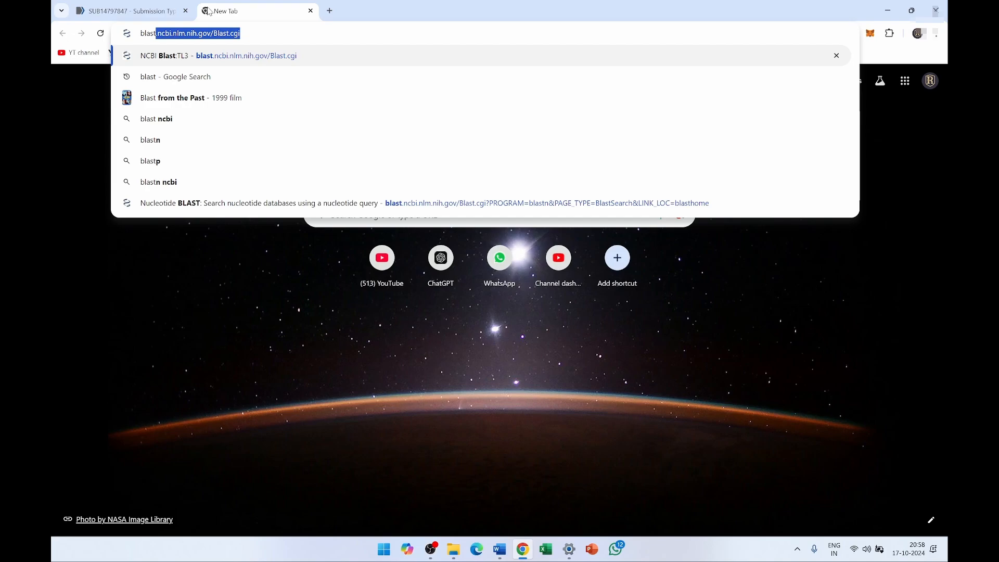
{"action": "key", "text": "Return"}
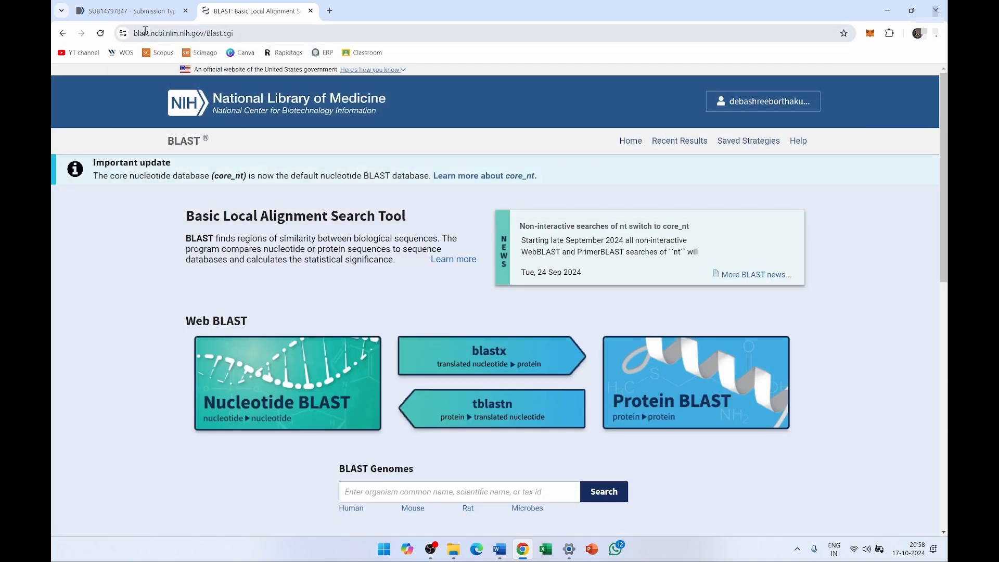
{"action": "left_click", "coordinate": [240, 34]}
{"action": "left_click_drag", "start_coordinate": [240, 35], "coordinate": [134, 32]}
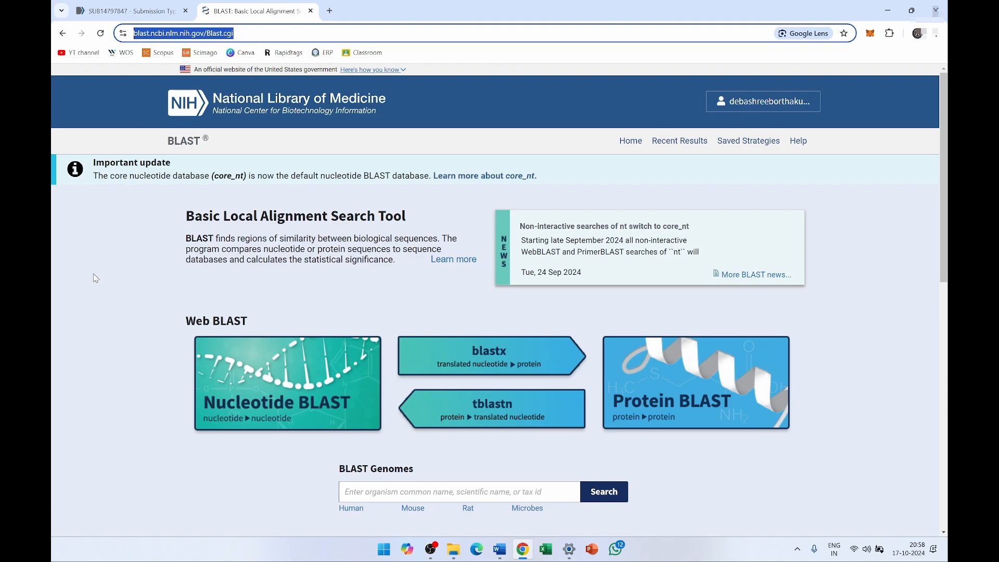
{"action": "scroll", "coordinate": [96, 279], "scroll_direction": "down", "scroll_amount": 1}
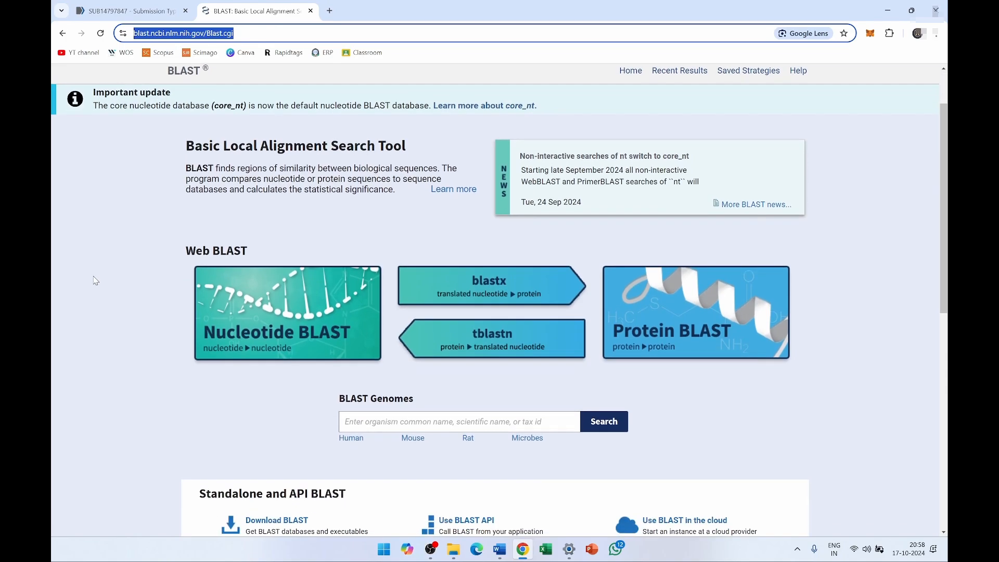
{"action": "left_click", "coordinate": [290, 306]}
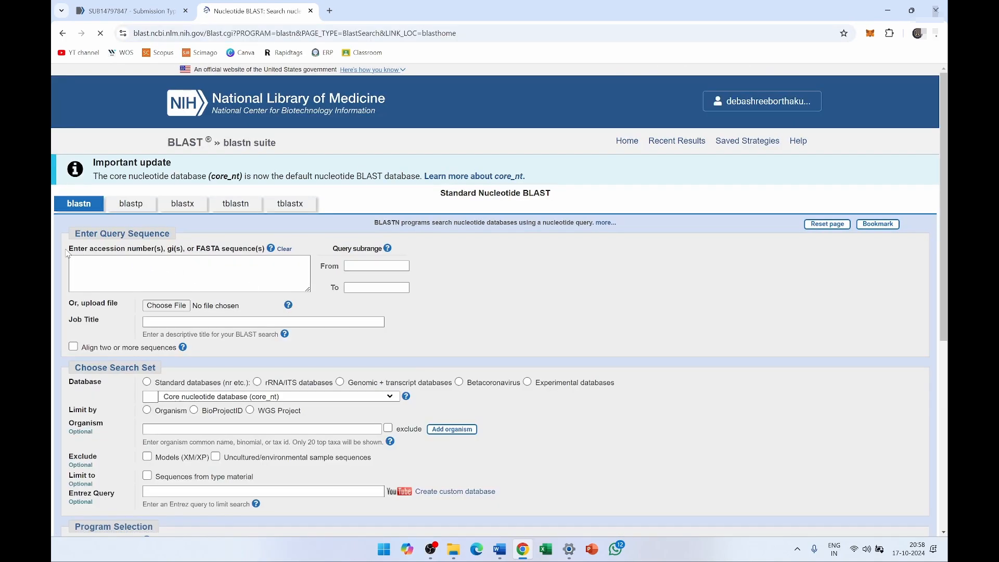
{"action": "left_click_drag", "start_coordinate": [69, 248], "coordinate": [267, 250]}
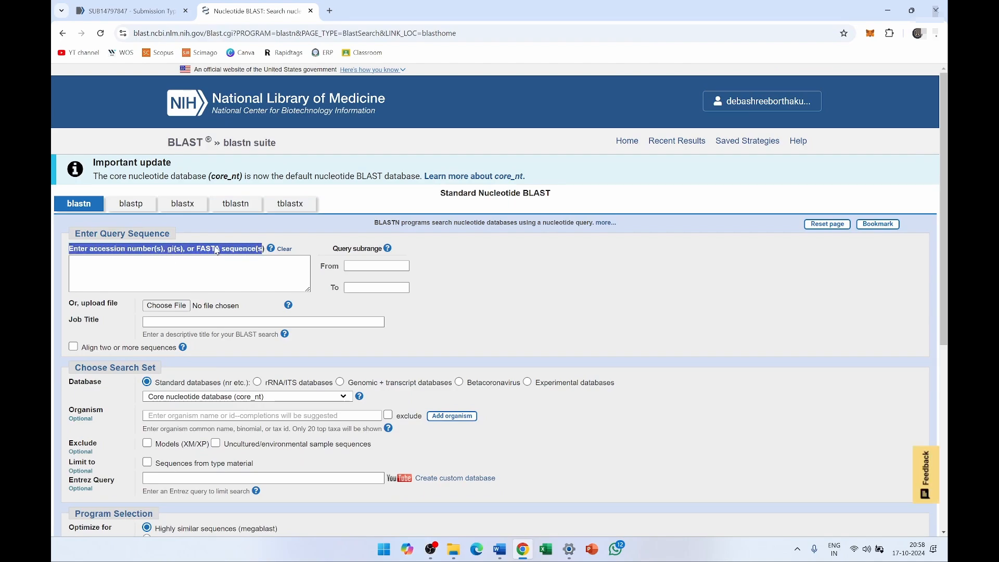
{"action": "left_click", "coordinate": [111, 265]}
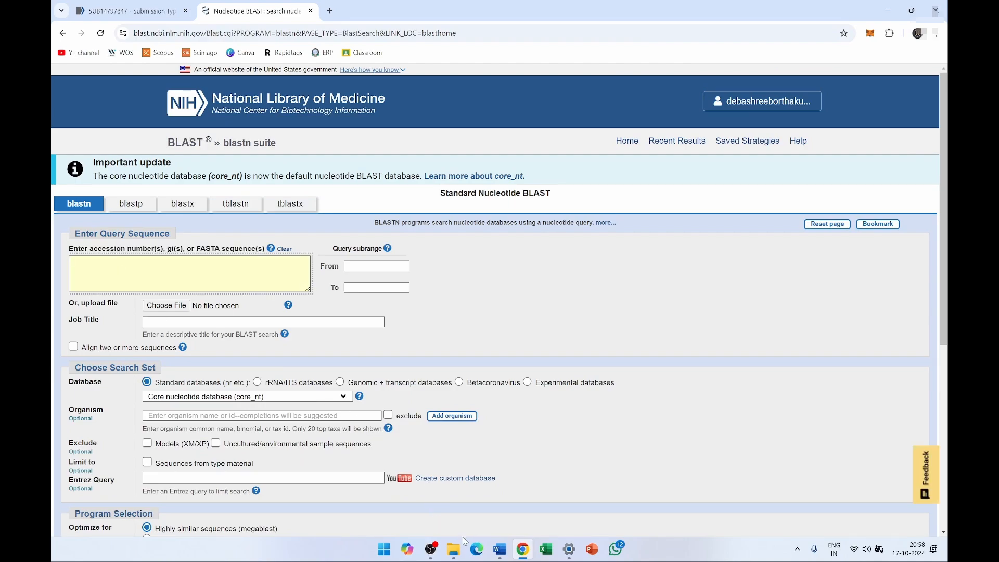
- Reopen KHORISA(28)-ASSEMBLED FILE.txt from the desktop, select all its text, then minimise Notepad
{"action": "left_click", "coordinate": [883, 9]}
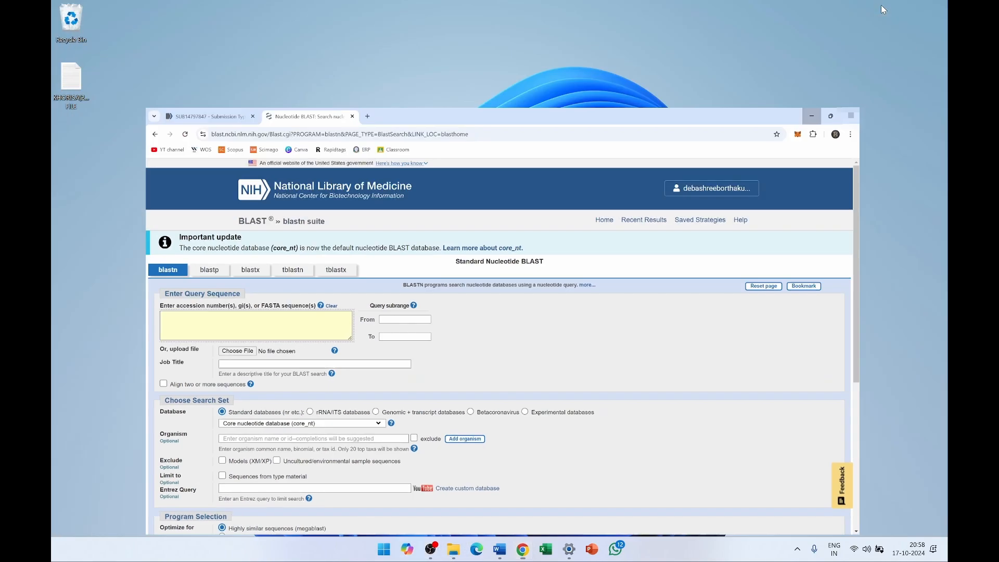
{"action": "double_click", "coordinate": [75, 82]}
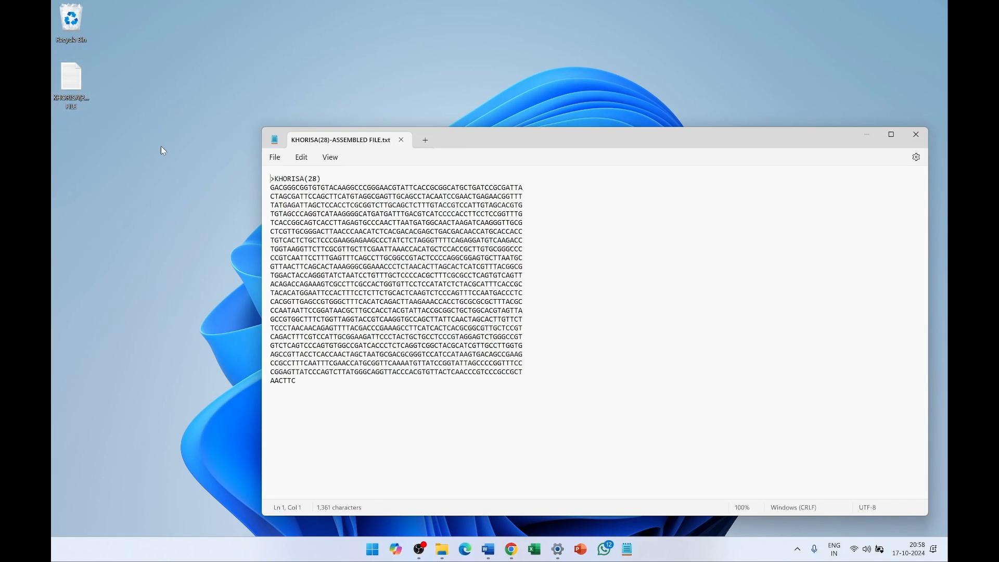
{"action": "left_click", "coordinate": [299, 386]}
{"action": "left_click_drag", "start_coordinate": [298, 387], "coordinate": [248, 176]}
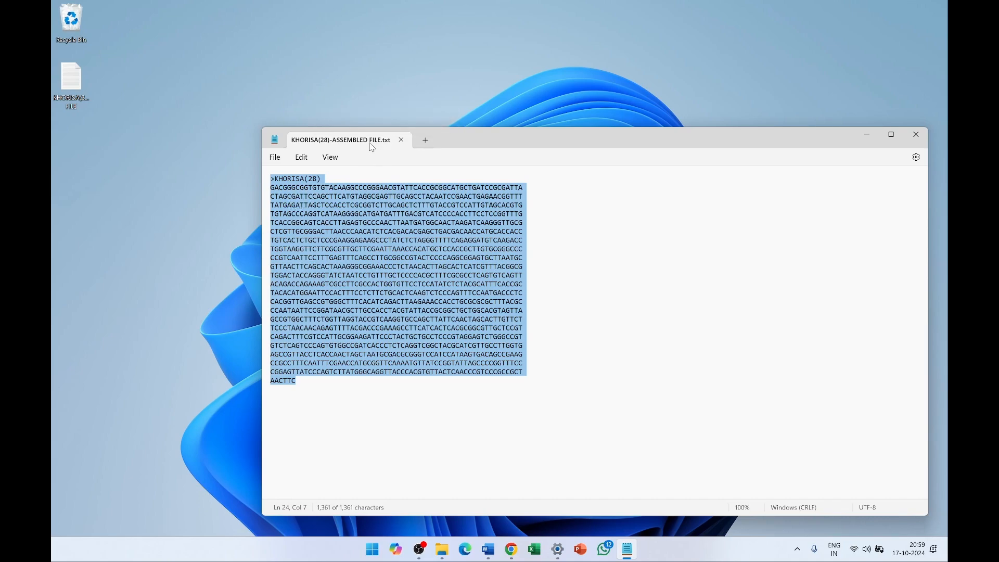
{"action": "left_click", "coordinate": [870, 135]}
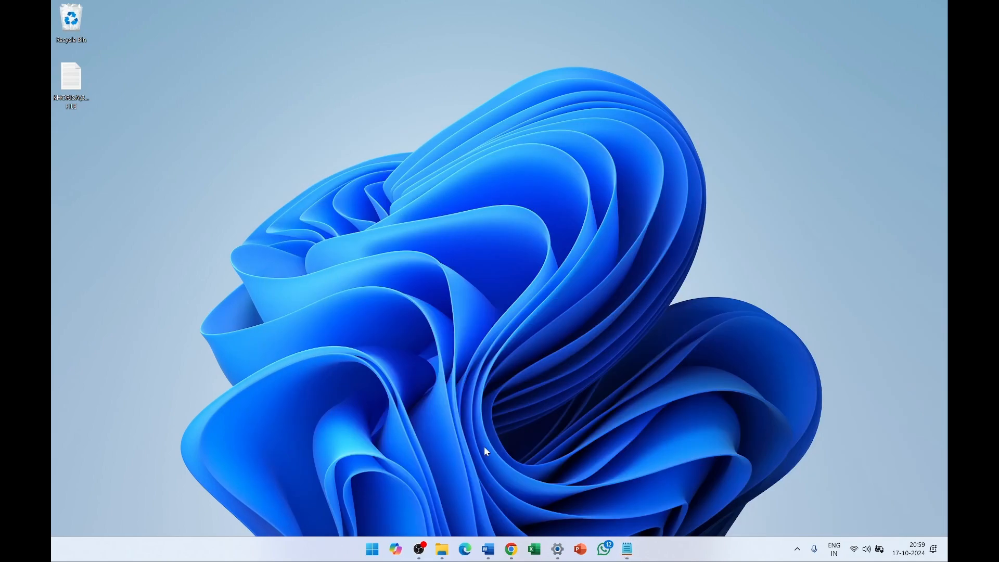
- Upload KHORISA(28)-ASSEMBLED FILE.txt from the Desktop as the blastn query file
{"action": "left_click", "coordinate": [511, 550]}
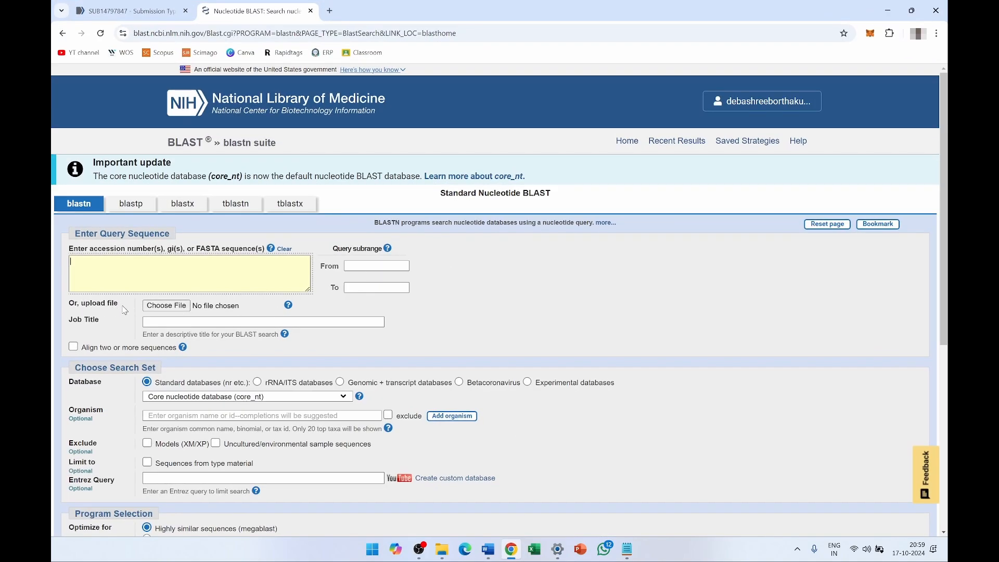
{"action": "left_click", "coordinate": [168, 310]}
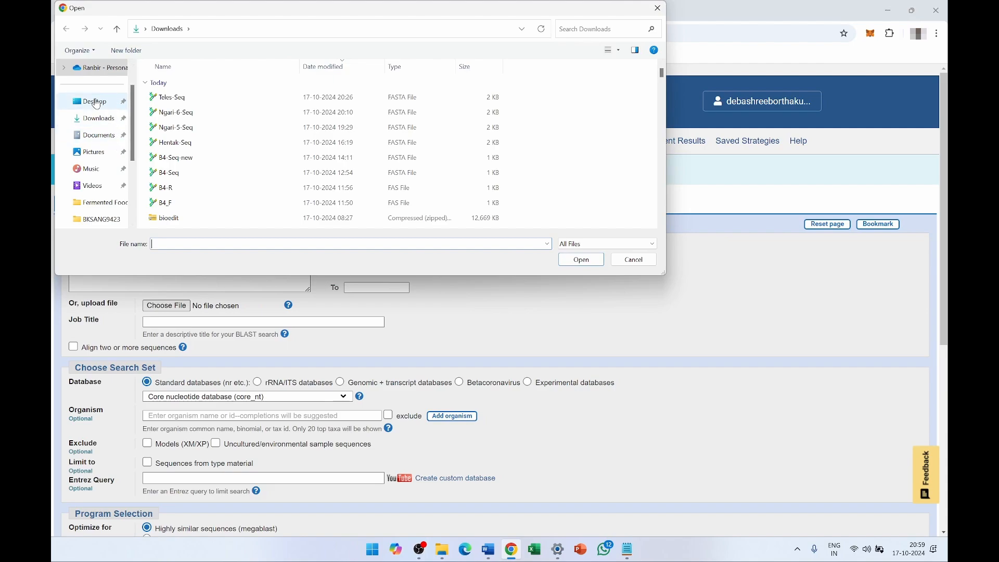
{"action": "left_click", "coordinate": [95, 102]}
{"action": "left_click", "coordinate": [208, 85]}
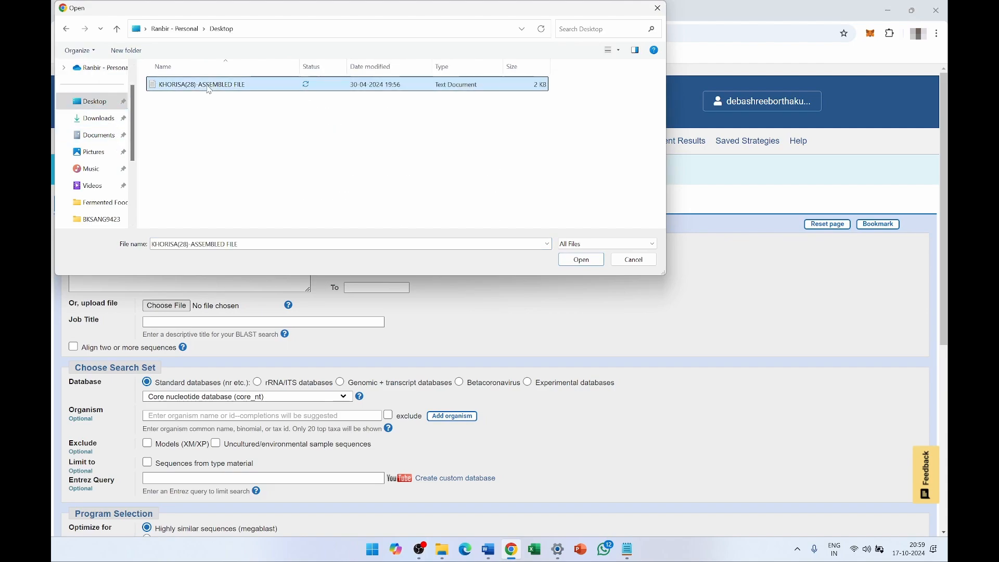
{"action": "left_click", "coordinate": [582, 260]}
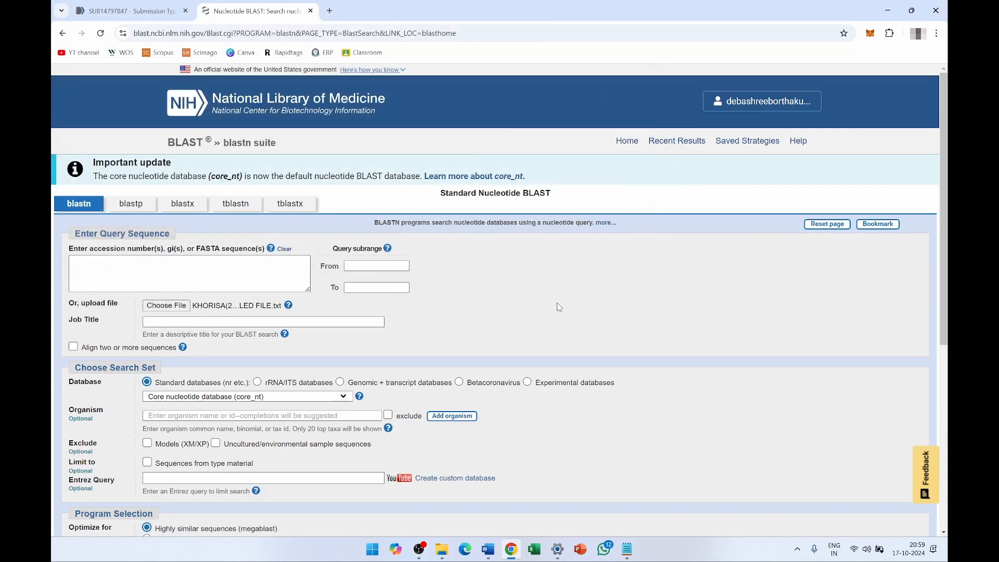
{"action": "scroll", "coordinate": [469, 333], "scroll_direction": "down", "scroll_amount": 4}
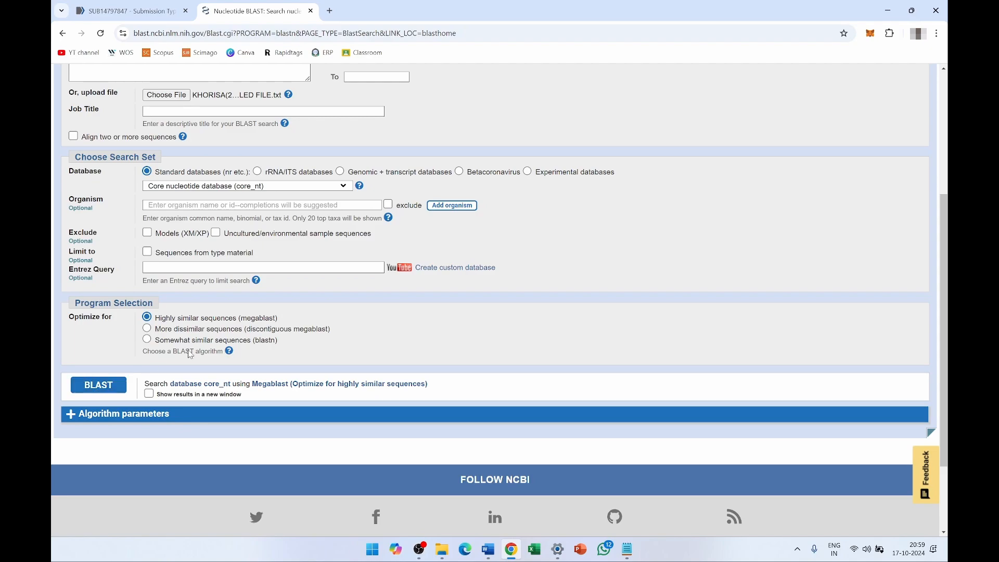
{"action": "scroll", "coordinate": [207, 303], "scroll_direction": "up", "scroll_amount": 3}
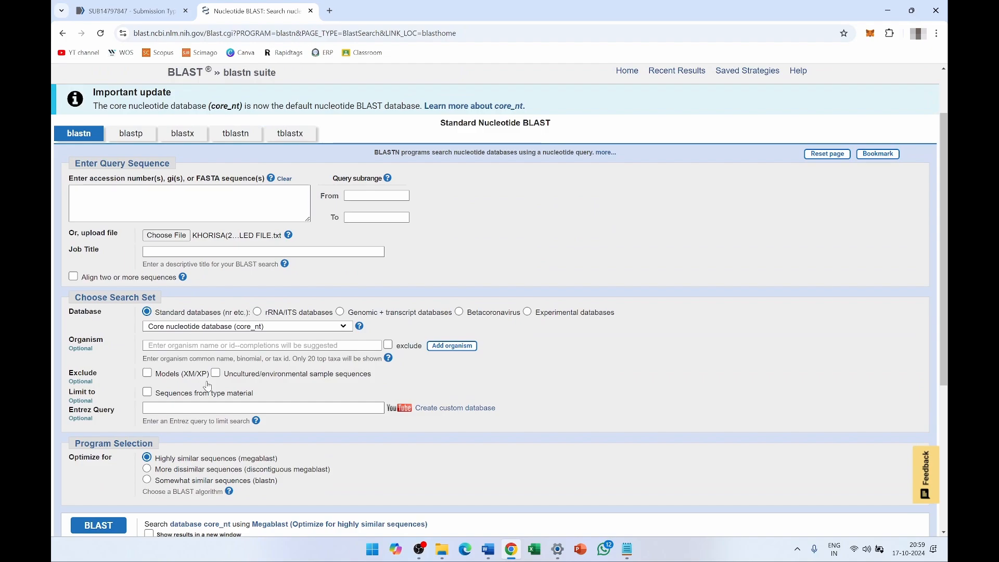
{"action": "scroll", "coordinate": [294, 410], "scroll_direction": "down", "scroll_amount": 1}
{"action": "scroll", "coordinate": [294, 410], "scroll_direction": "down", "scroll_amount": 2}
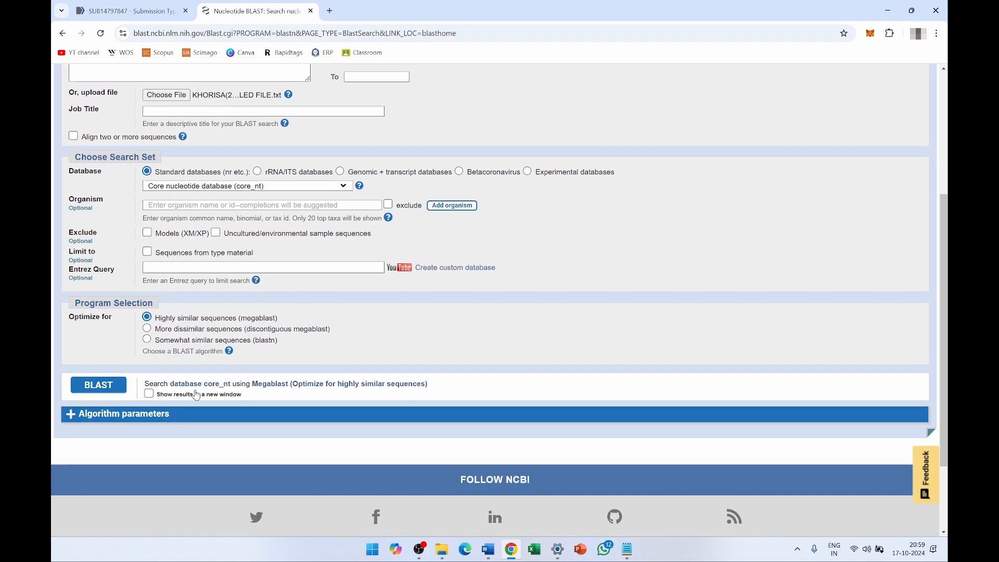
- Run the BLAST search, sort hits by Query Cover, select 'Bacillus cereus', and return to Notepad
{"action": "left_click", "coordinate": [101, 386]}
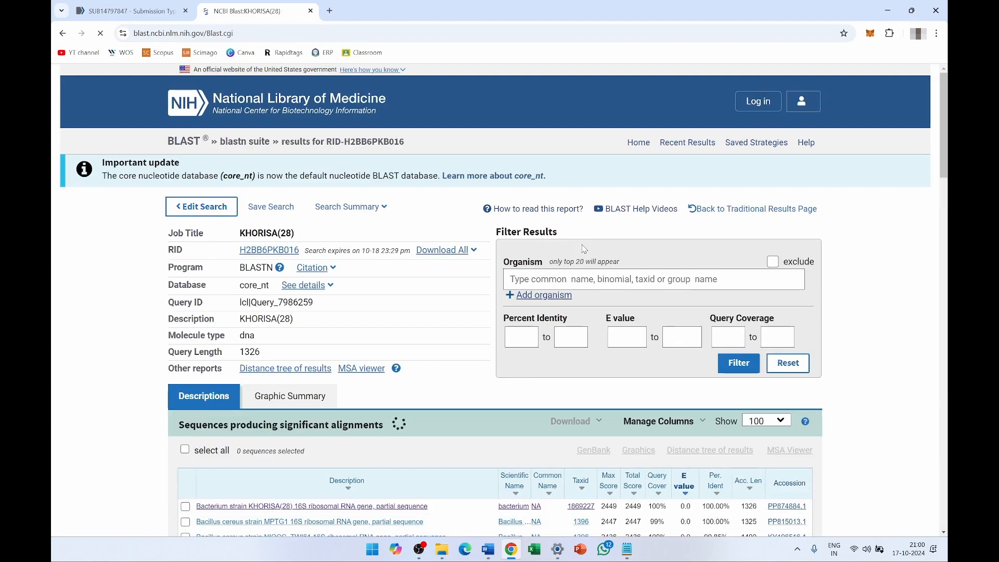
{"action": "scroll", "coordinate": [572, 291], "scroll_direction": "down", "scroll_amount": 1}
{"action": "scroll", "coordinate": [573, 292], "scroll_direction": "down", "scroll_amount": 2}
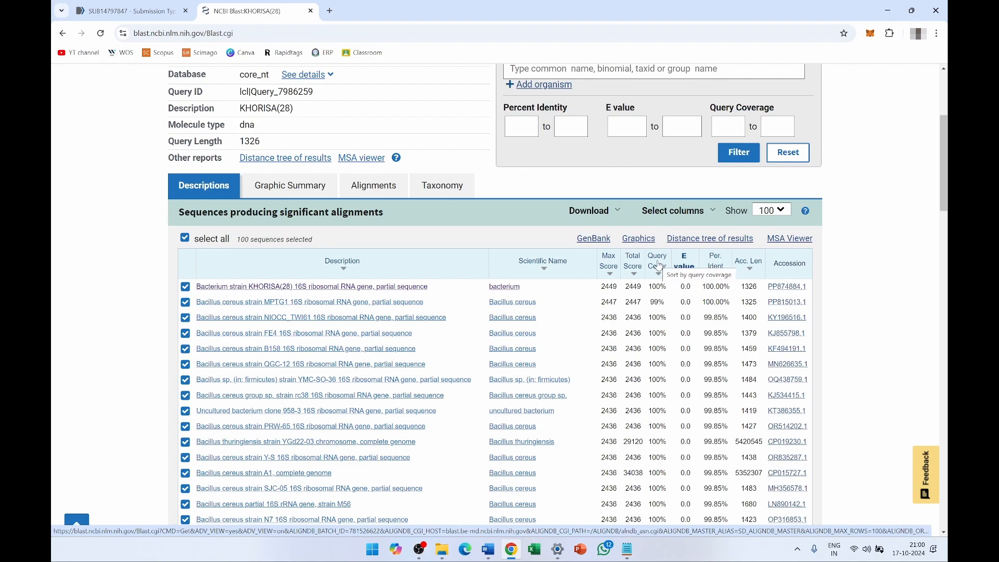
{"action": "left_click", "coordinate": [659, 262]}
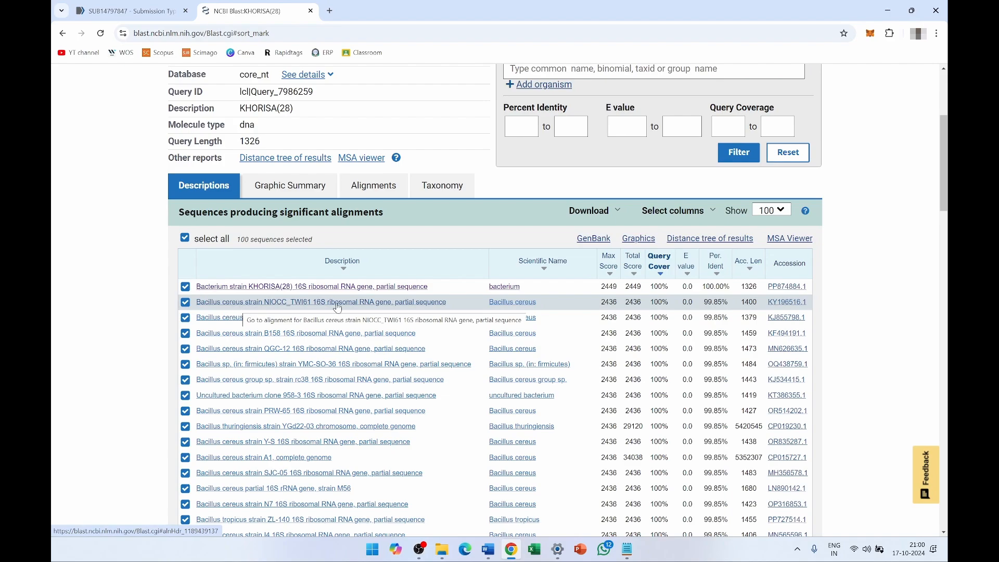
{"action": "left_click_drag", "start_coordinate": [488, 303], "coordinate": [539, 307]}
{"action": "key", "text": "ctrl+c"}
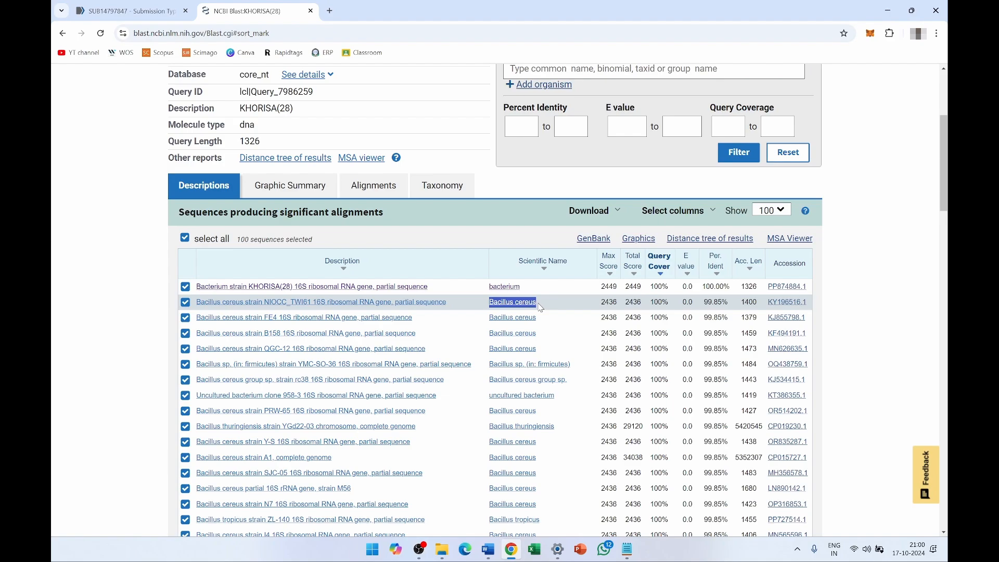
{"action": "left_click", "coordinate": [627, 550]}
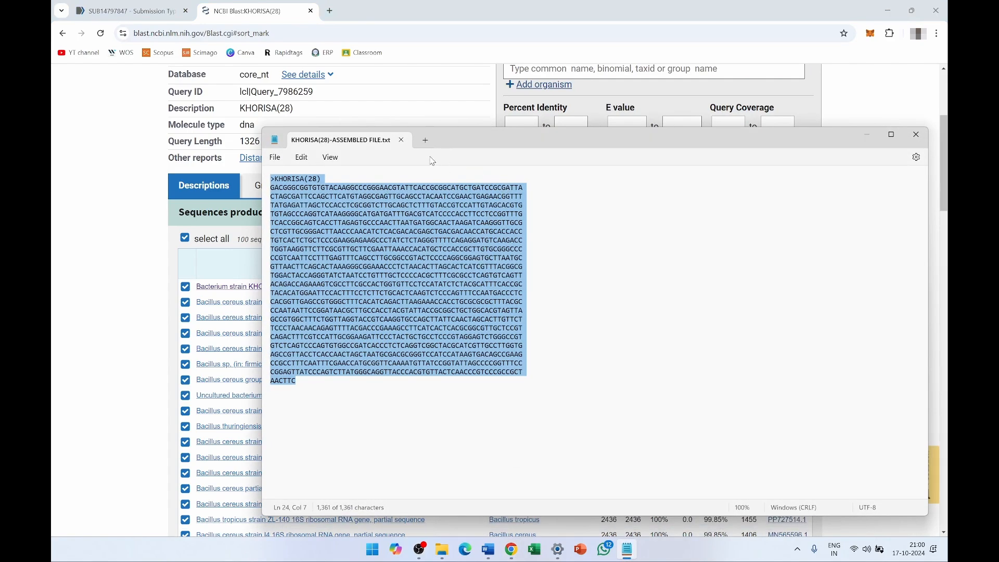
- In a new Notepad tab, paste 'Bacillus cereus' with the KHORISA(28) DNA sequence below it
{"action": "left_click", "coordinate": [425, 140]}
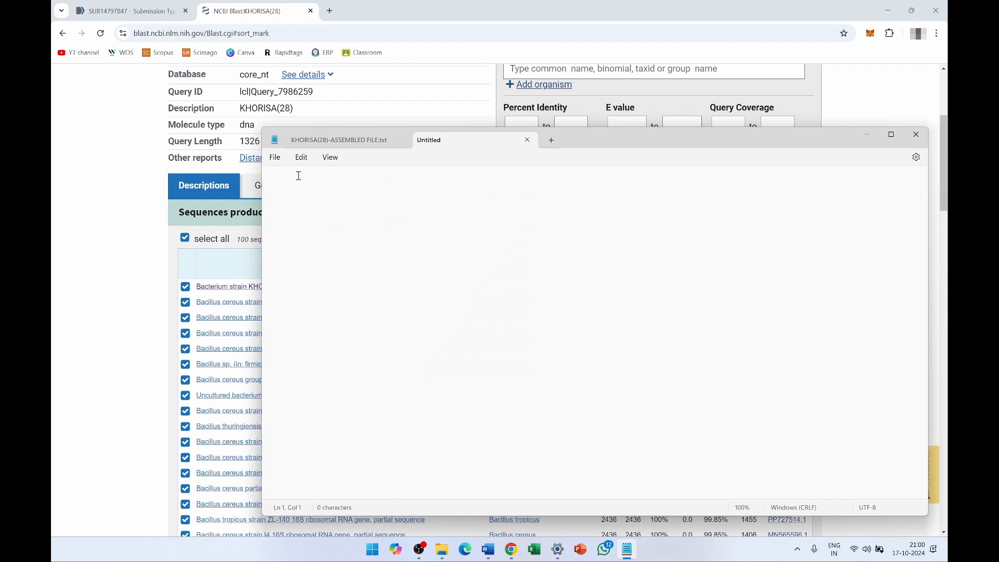
{"action": "key", "text": "ctrl+v"}
{"action": "key", "text": "Home"}
{"action": "key", "text": "Delete"}
{"action": "left_click", "coordinate": [350, 139]}
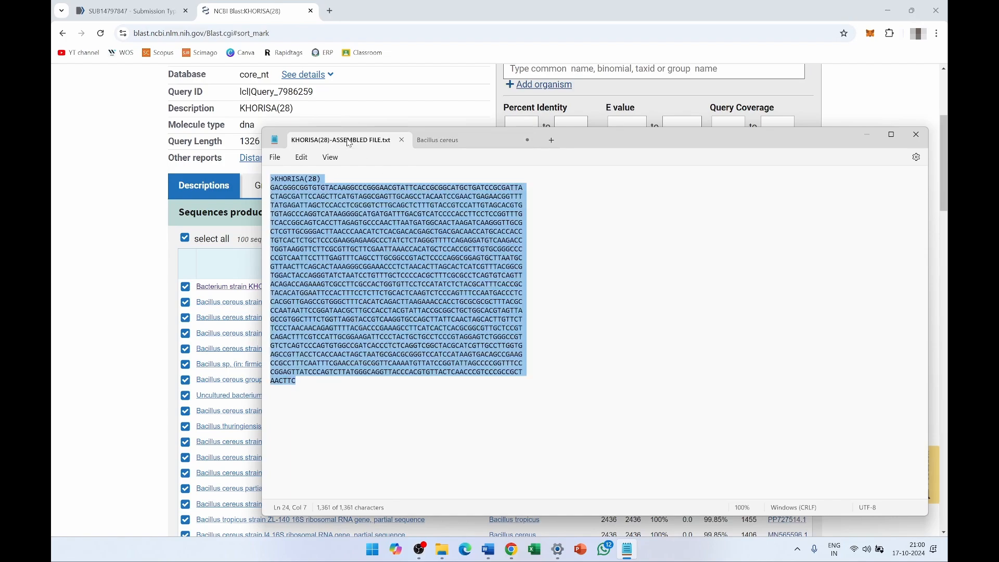
{"action": "left_click", "coordinate": [303, 382]}
{"action": "left_click_drag", "start_coordinate": [302, 383], "coordinate": [265, 187]}
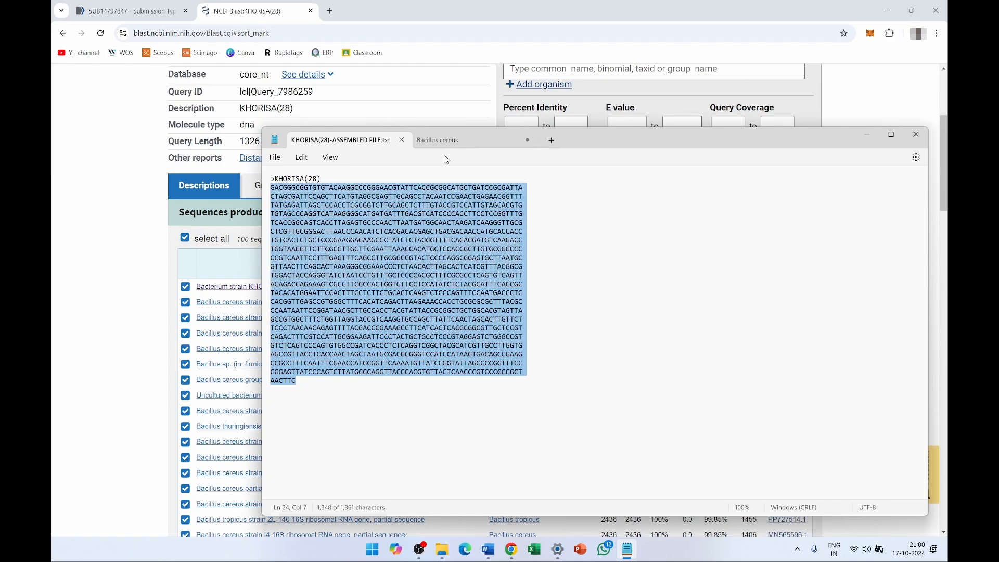
{"action": "left_click", "coordinate": [446, 139]}
{"action": "left_click", "coordinate": [380, 180]}
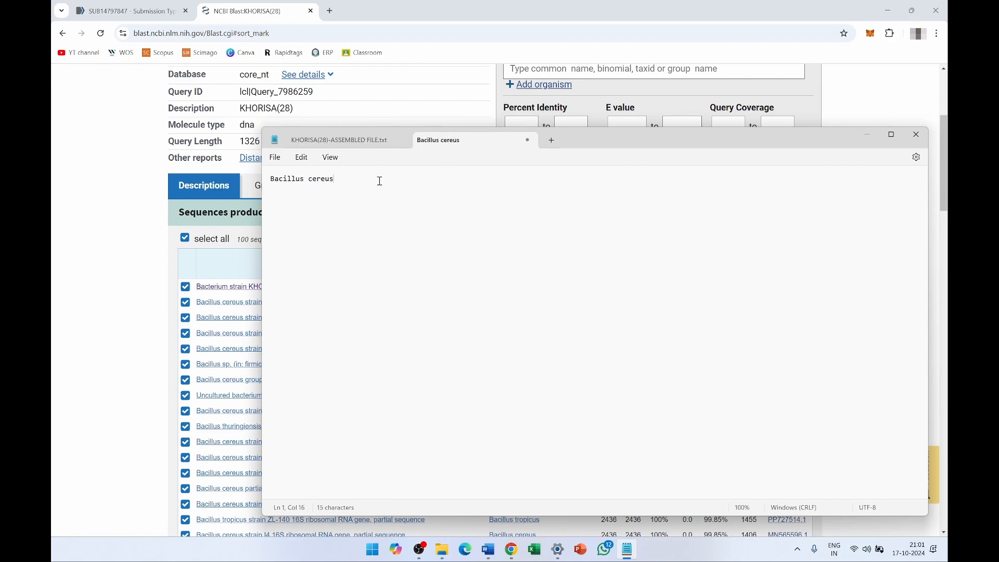
{"action": "key", "text": "ctrl+v"}
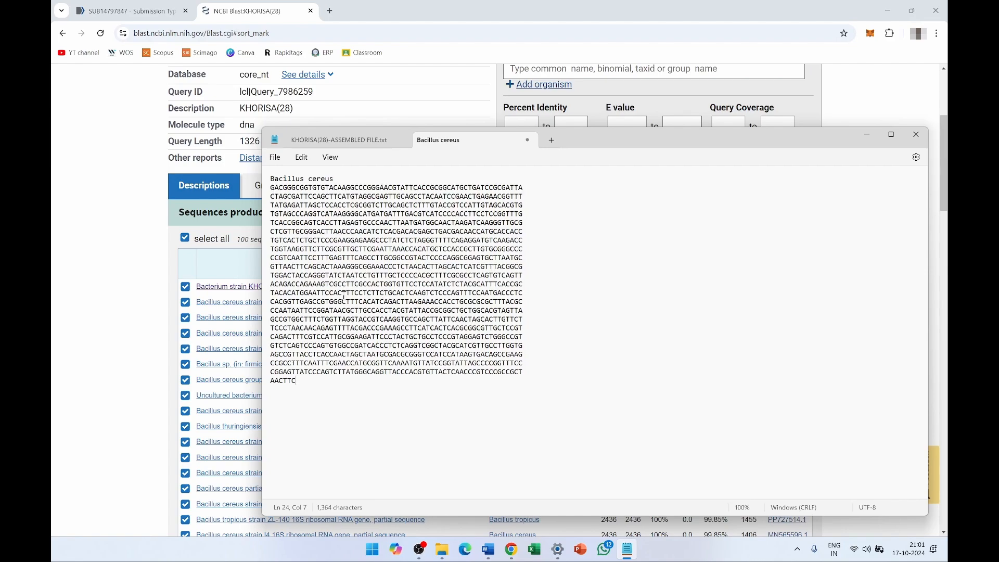
- Edit the header to '> Bacillus cereus strain FPIK1, 16s rRNA gene partial sequence'
{"action": "left_click", "coordinate": [273, 178]}
{"action": "type", "text": ">"}
{"action": "left_click", "coordinate": [349, 179]}
{"action": "type", "text": "strain"}
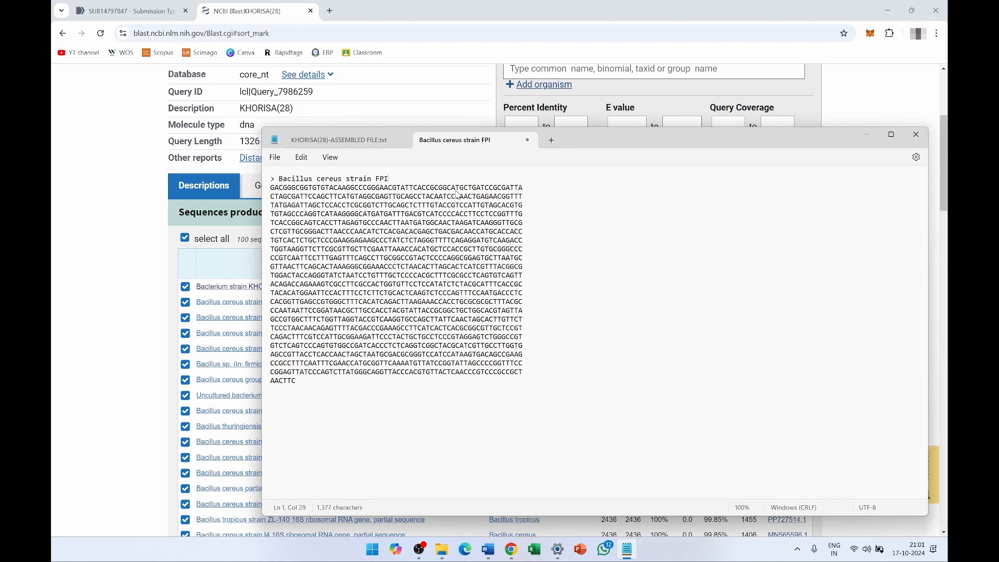
{"action": "type", "text": "FPIK1"}
{"action": "double_click", "coordinate": [377, 180]}
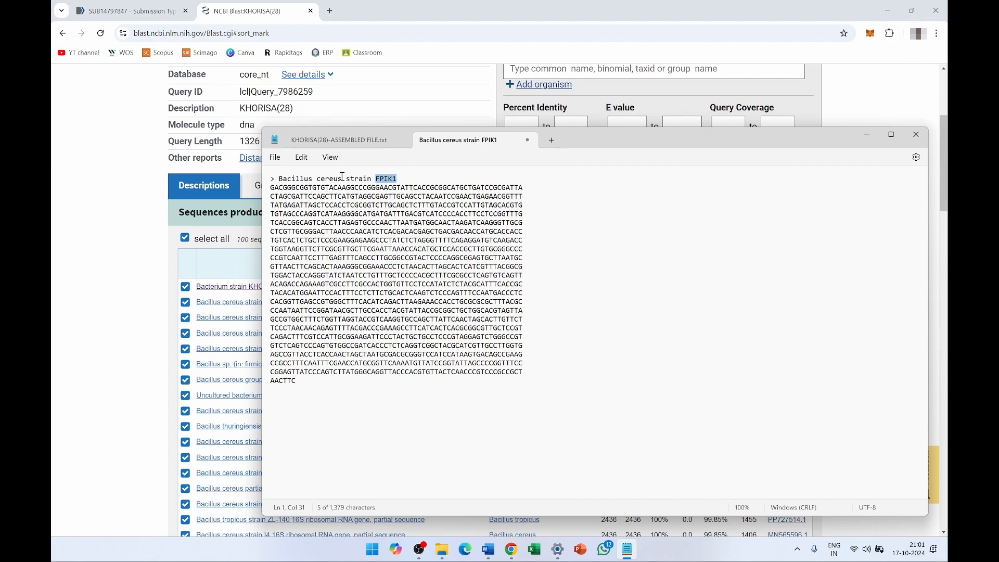
{"action": "left_click_drag", "start_coordinate": [342, 179], "coordinate": [279, 179]}
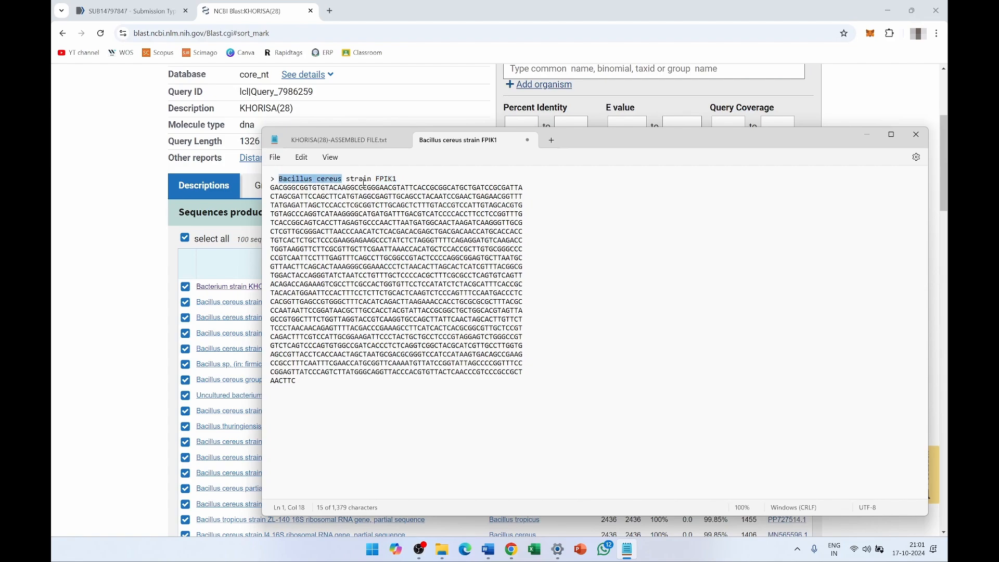
{"action": "left_click_drag", "start_coordinate": [371, 179], "coordinate": [349, 179]}
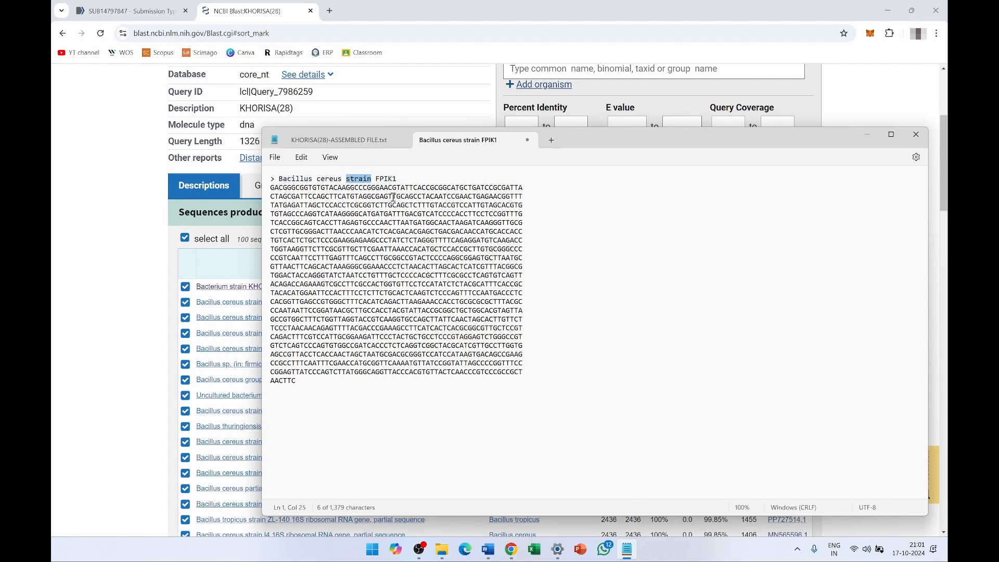
{"action": "left_click_drag", "start_coordinate": [298, 381], "coordinate": [269, 191]}
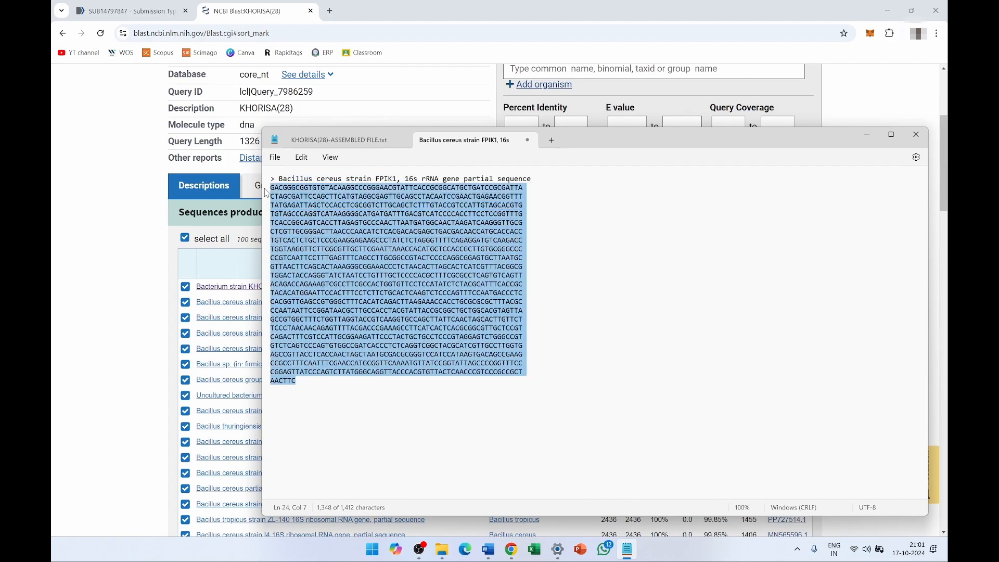
{"action": "double_click", "coordinate": [480, 179]}
{"action": "left_click", "coordinate": [570, 212]}
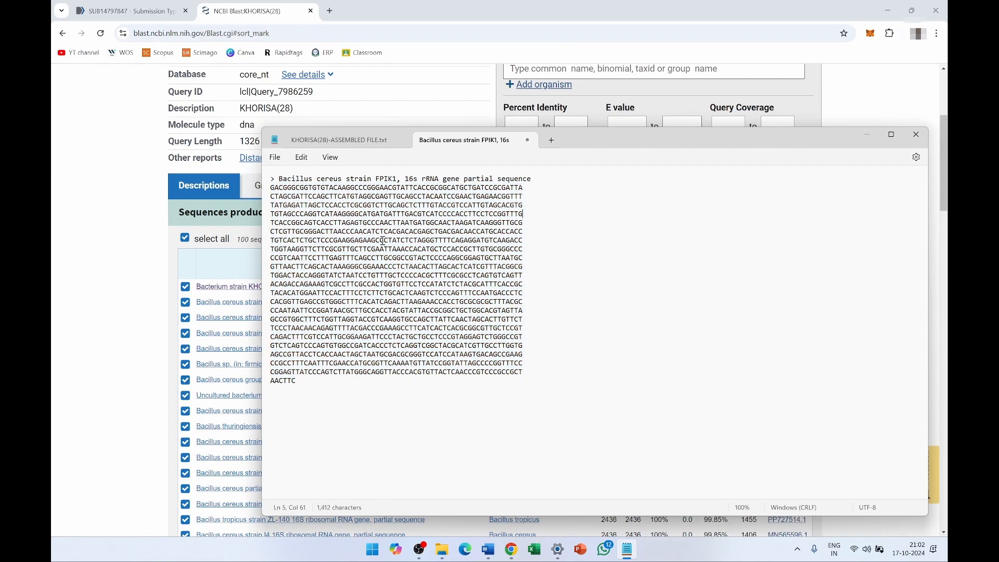
{"action": "key", "text": "ctrl+s"}
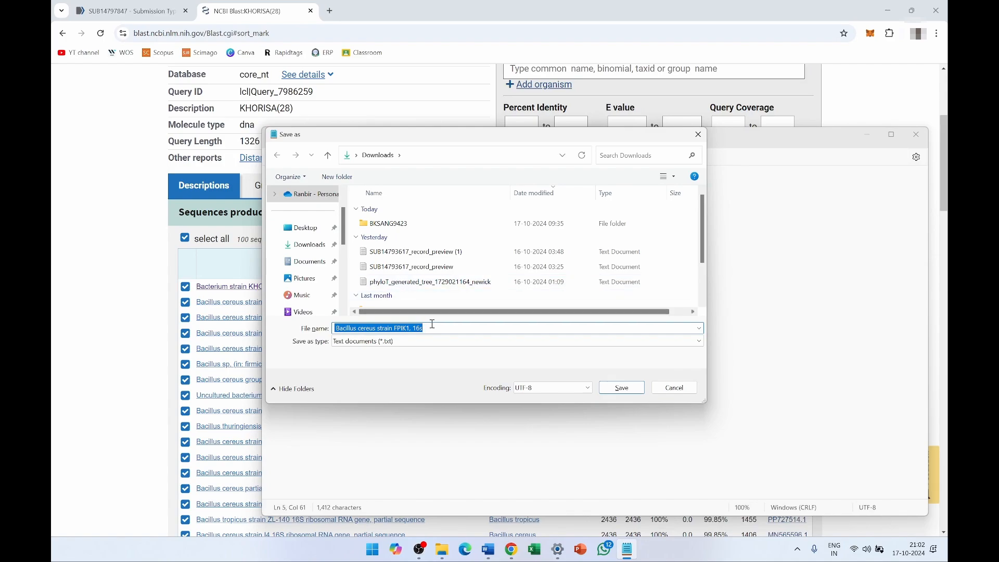
- Save the file to the Desktop as Khorisa-Seq.fasta with type All files, then minimise Notepad
{"action": "key", "text": "BackSpace"}
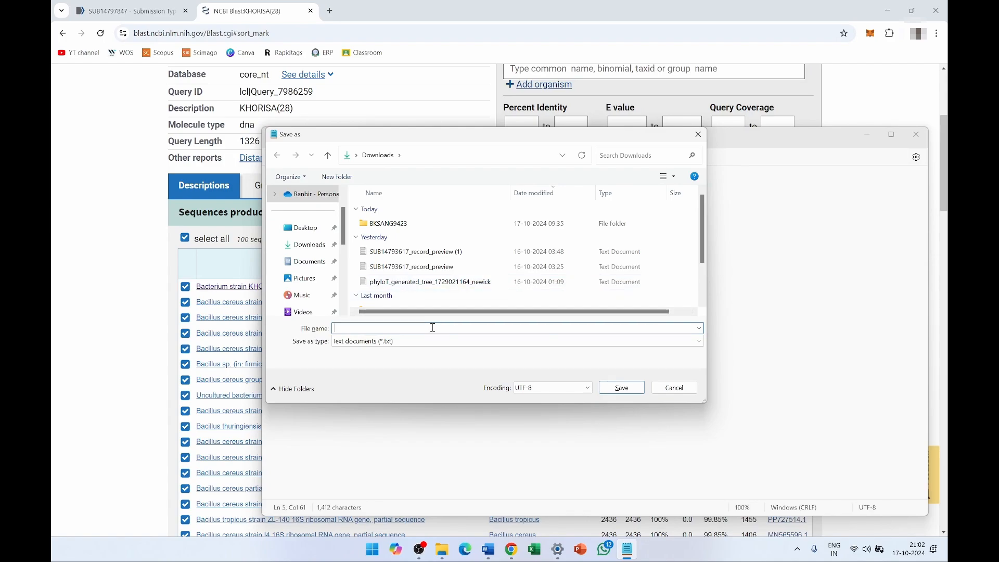
{"action": "type", "text": "Khorisa"}
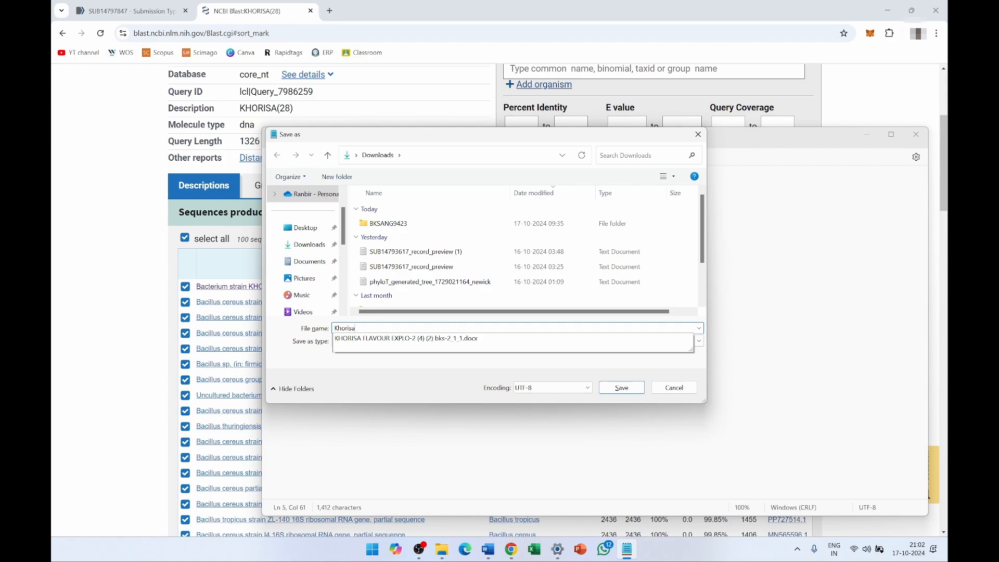
{"action": "type", "text": "-Seq.fasta"}
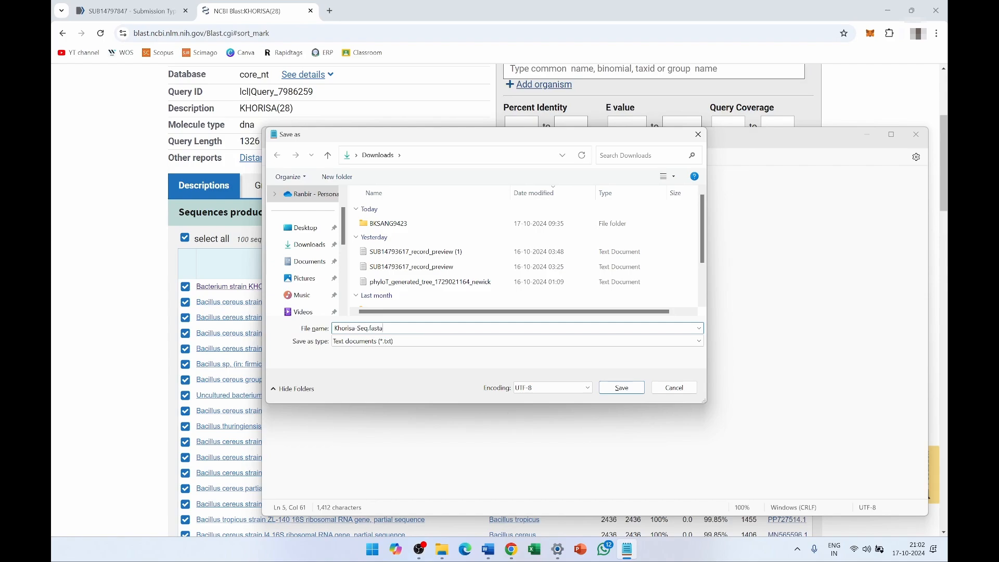
{"action": "left_click_drag", "start_coordinate": [383, 328], "coordinate": [372, 330]}
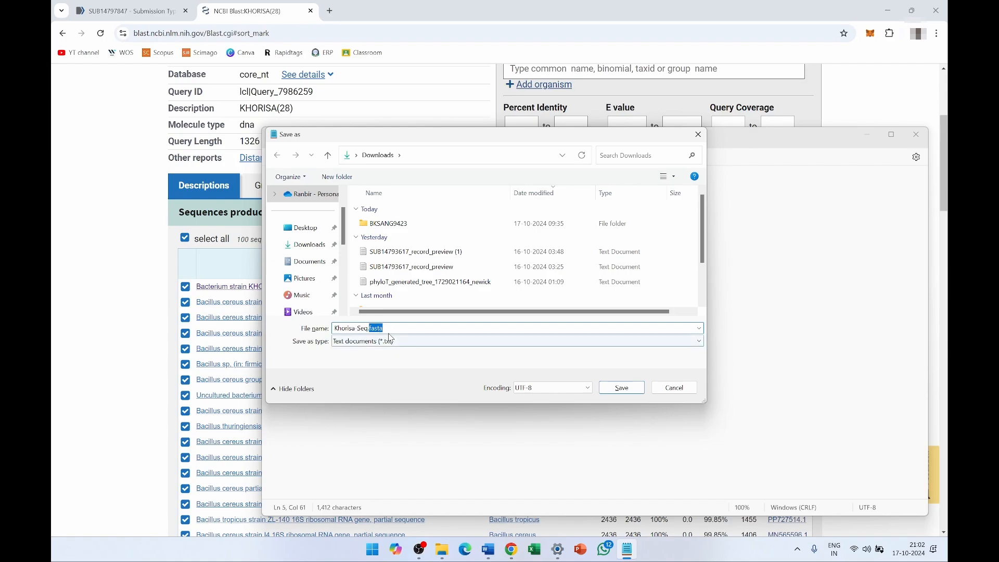
{"action": "left_click_drag", "start_coordinate": [392, 329], "coordinate": [336, 327]}
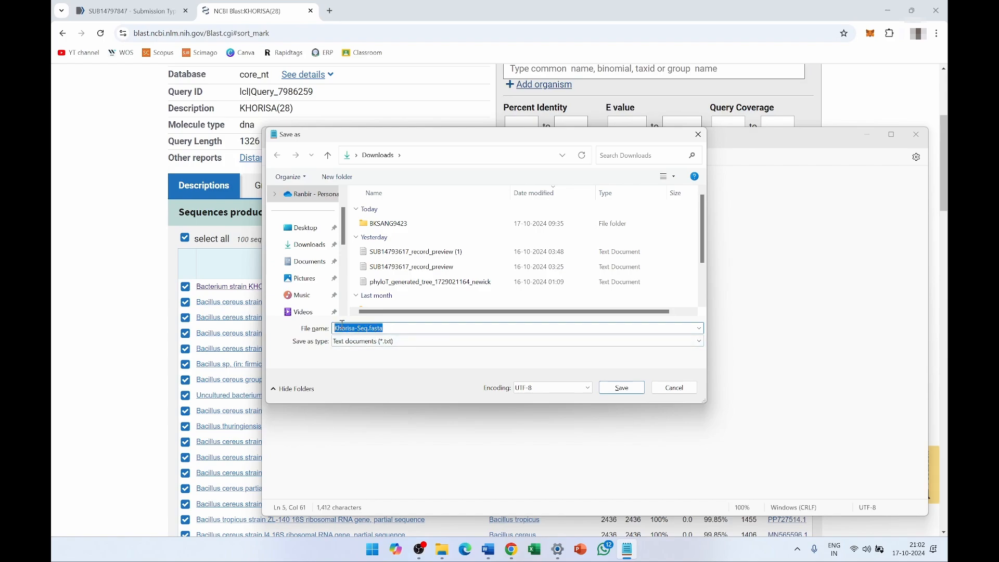
{"action": "left_click", "coordinate": [404, 341]}
{"action": "left_click", "coordinate": [401, 361]}
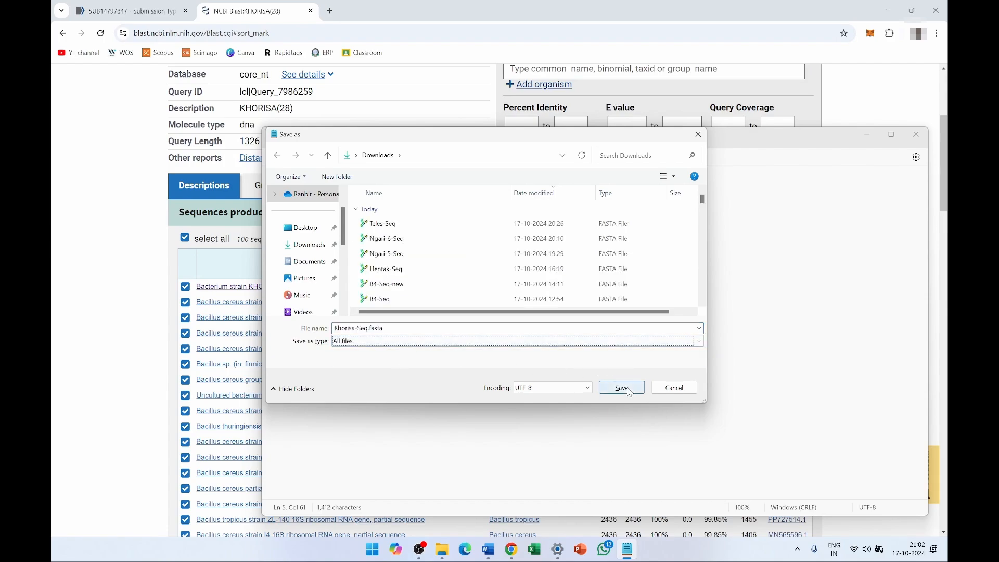
{"action": "left_click", "coordinate": [306, 228]}
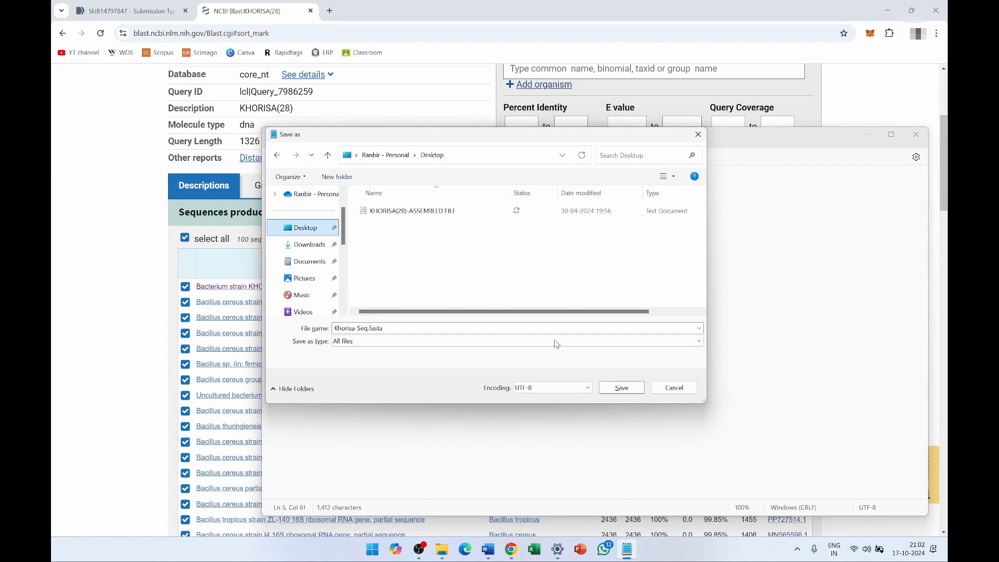
{"action": "left_click", "coordinate": [621, 392]}
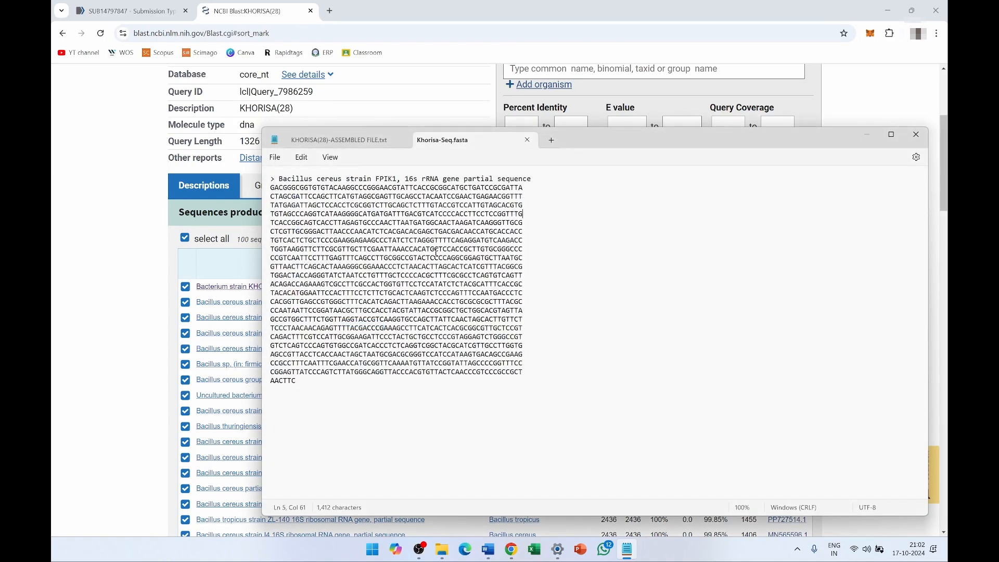
{"action": "left_click", "coordinate": [865, 136]}
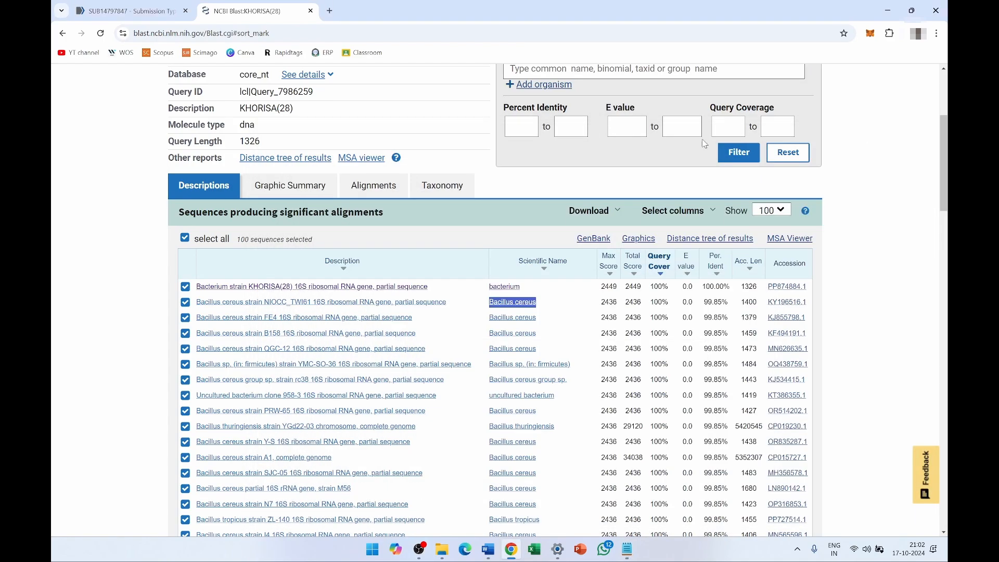
- Paste the FASTA header 'Bacillus cereus strain FPIK1, 16s rRNA gene partial sequence' as the submission title and continue
{"action": "left_click", "coordinate": [147, 16]}
{"action": "left_click", "coordinate": [174, 354]}
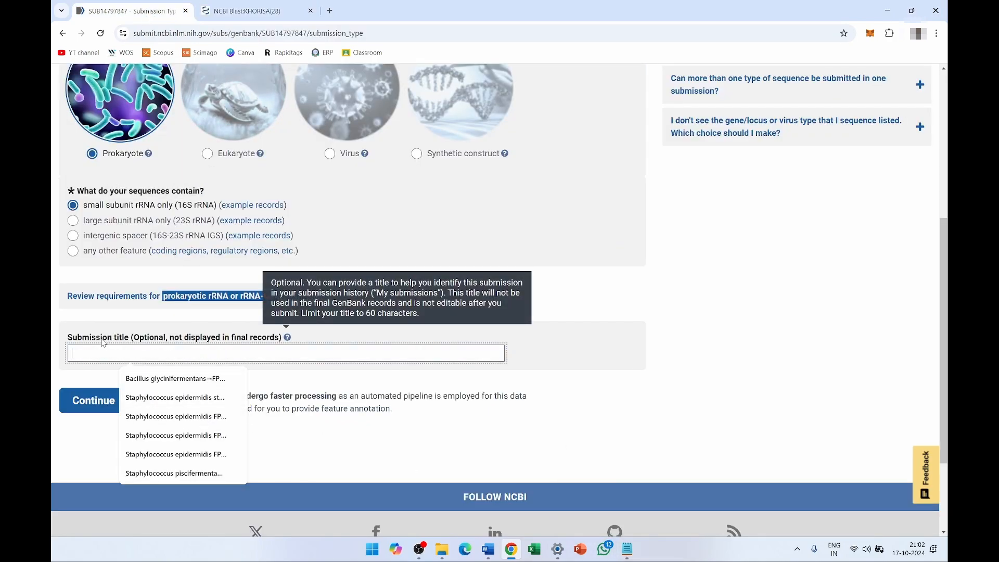
{"action": "left_click", "coordinate": [627, 550]}
{"action": "left_click_drag", "start_coordinate": [535, 180], "coordinate": [281, 179]}
{"action": "key", "text": "ctrl+c"}
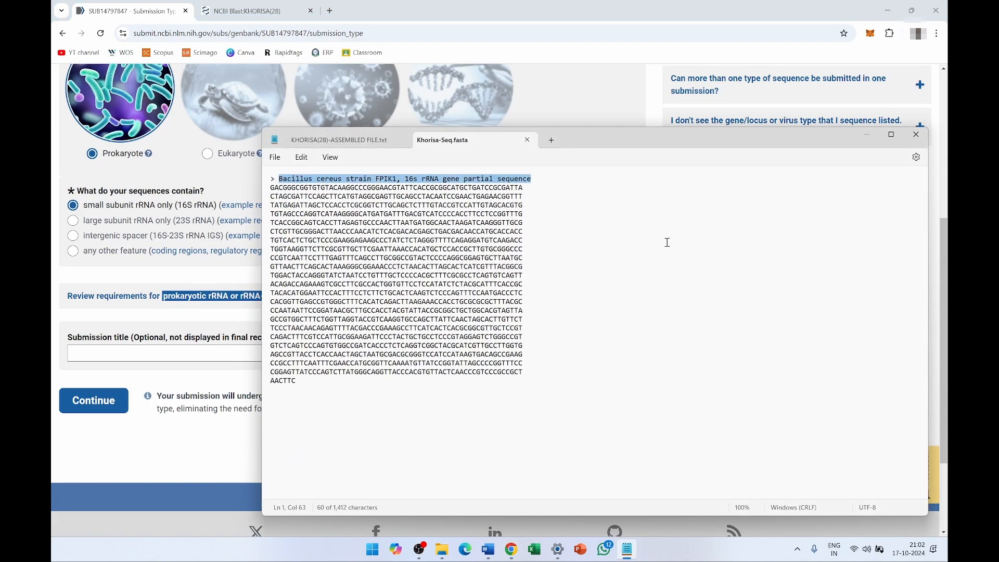
{"action": "left_click", "coordinate": [207, 351]}
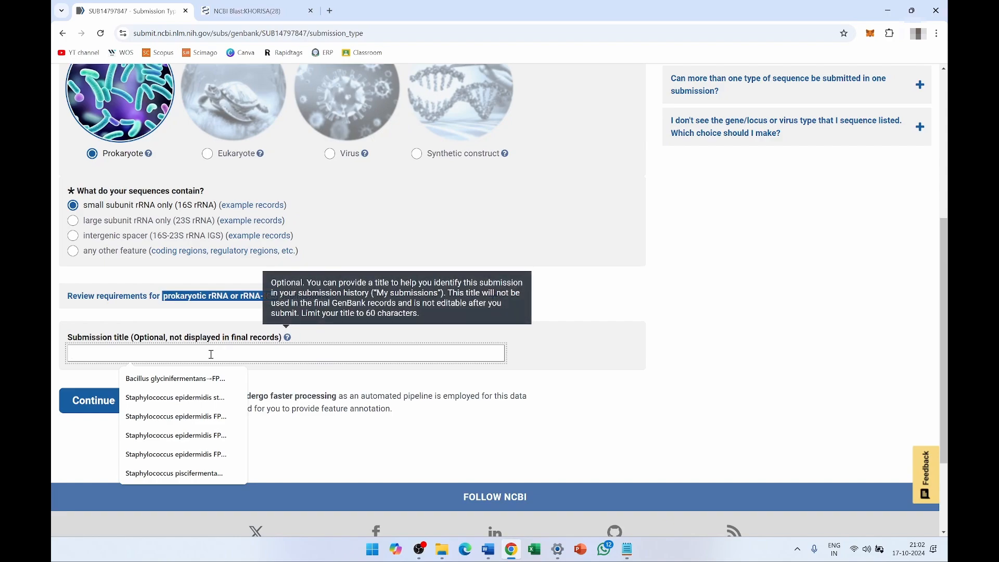
{"action": "key", "text": "ctrl+v"}
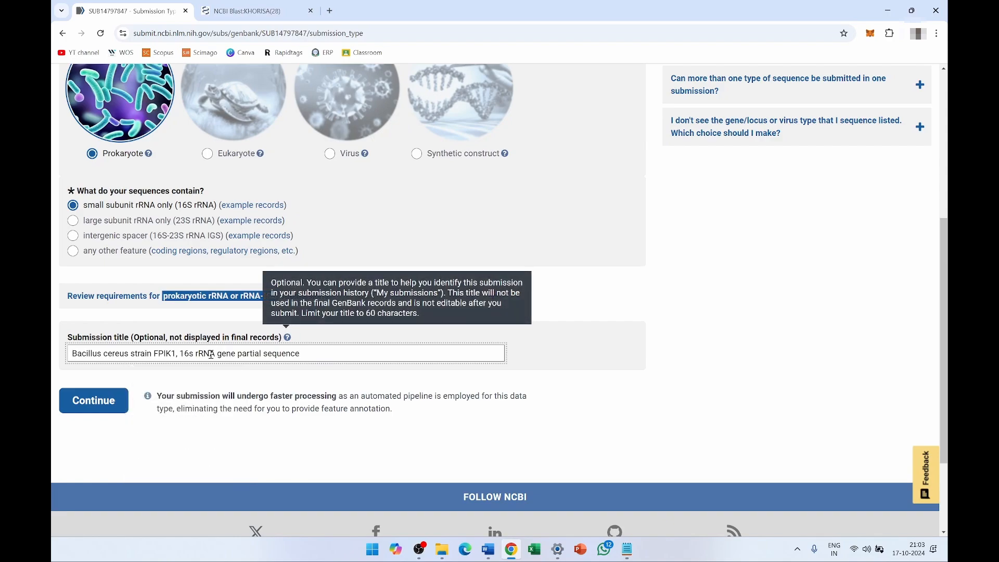
{"action": "left_click", "coordinate": [90, 402]}
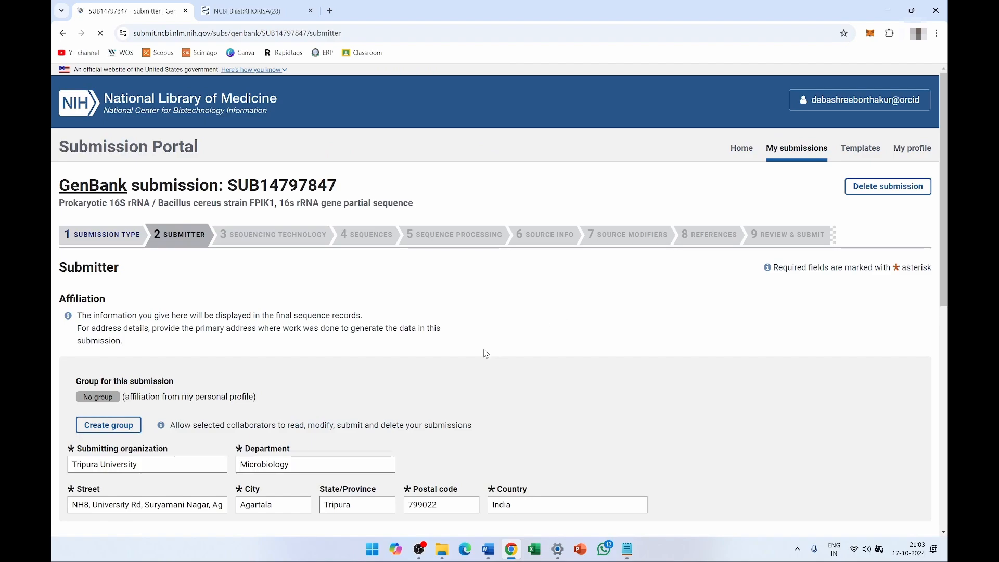
- Enter the submitter's phone number and continue to the Sequencing Technology step
{"action": "scroll", "coordinate": [483, 361], "scroll_direction": "down", "scroll_amount": 1}
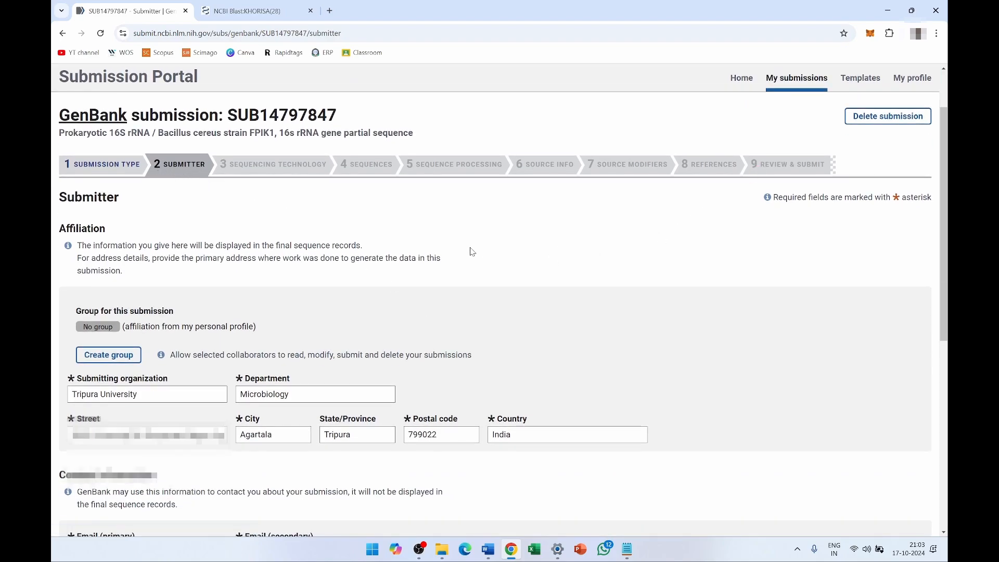
{"action": "scroll", "coordinate": [250, 255], "scroll_direction": "down", "scroll_amount": 2}
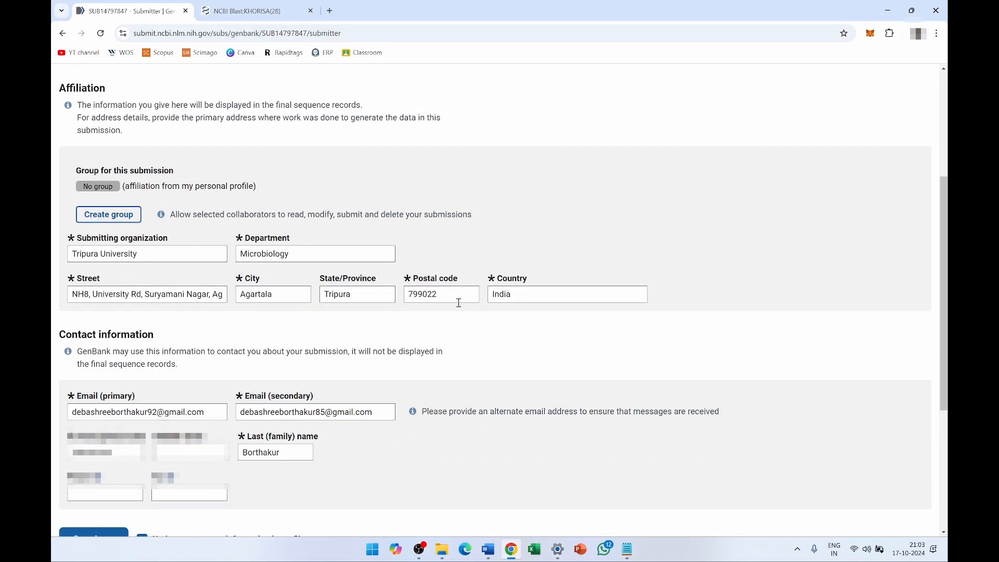
{"action": "scroll", "coordinate": [416, 322], "scroll_direction": "down", "scroll_amount": 3}
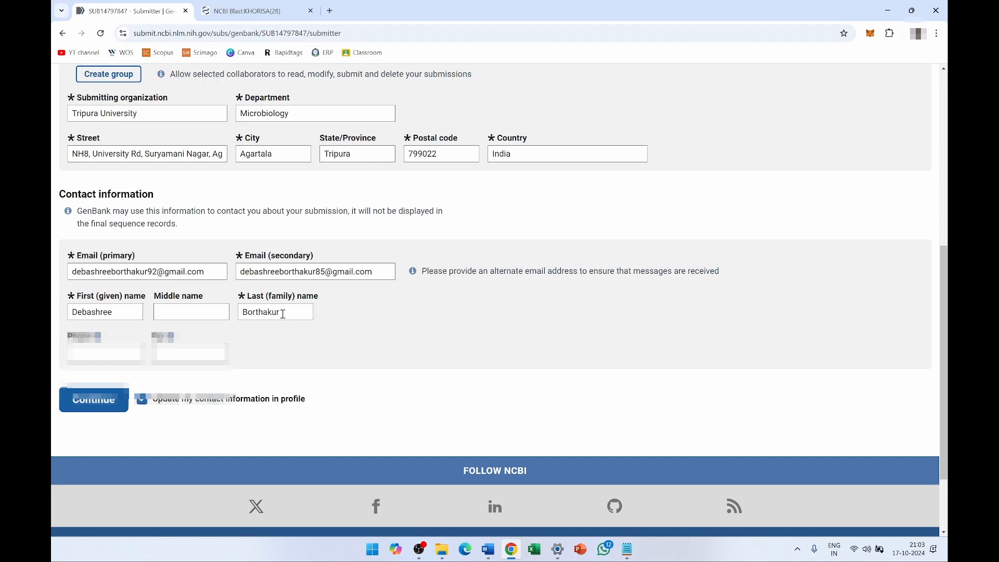
{"action": "left_click", "coordinate": [111, 354]}
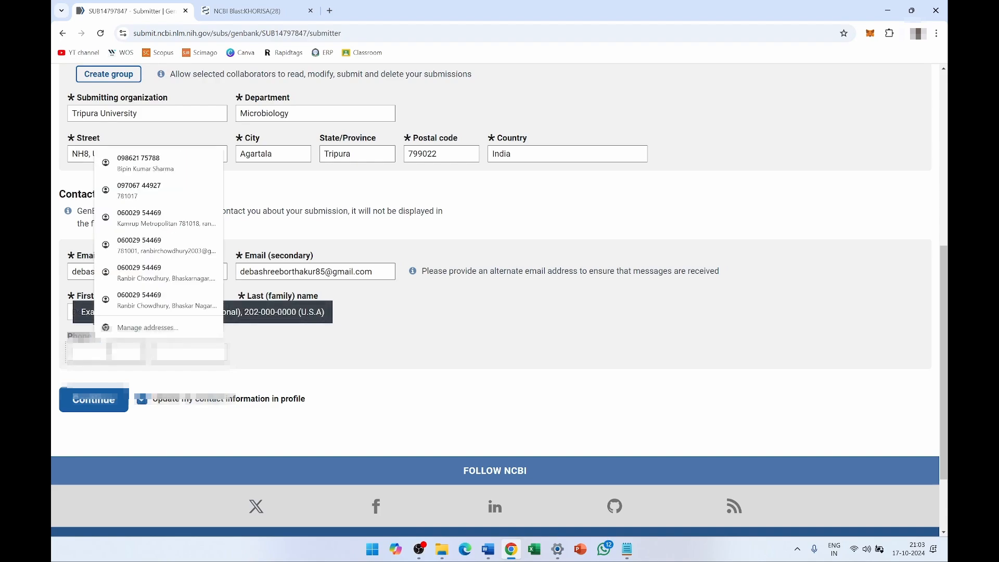
{"action": "type", "text": "0986"}
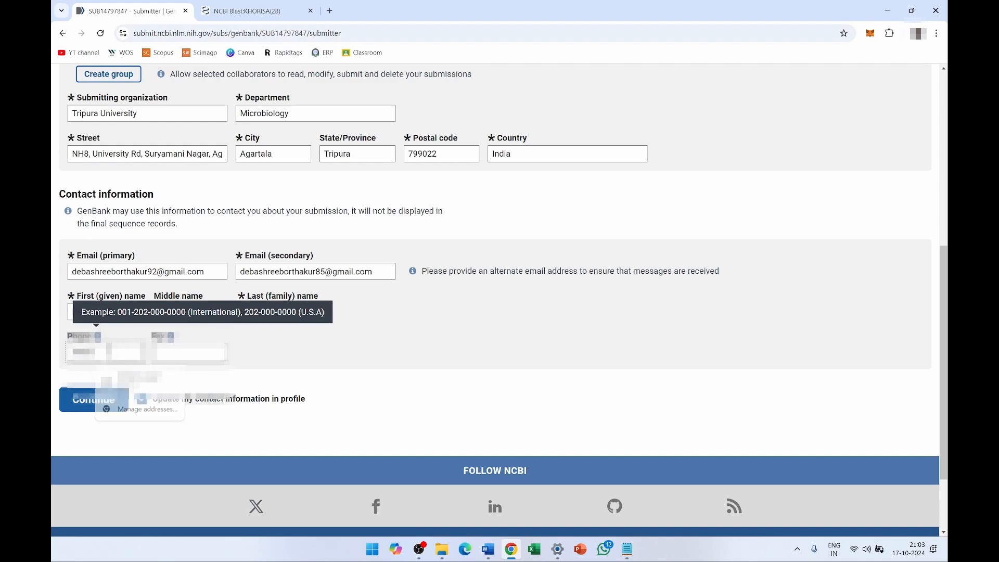
{"action": "key", "text": "BackSpace"}
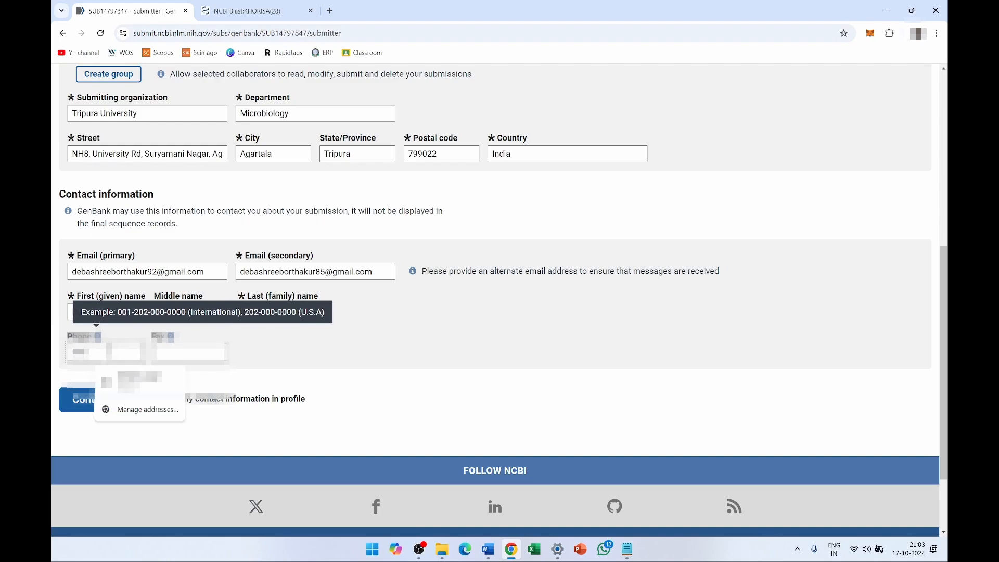
{"action": "type", "text": "00"}
{"action": "scroll", "coordinate": [177, 278], "scroll_direction": "down", "scroll_amount": 1}
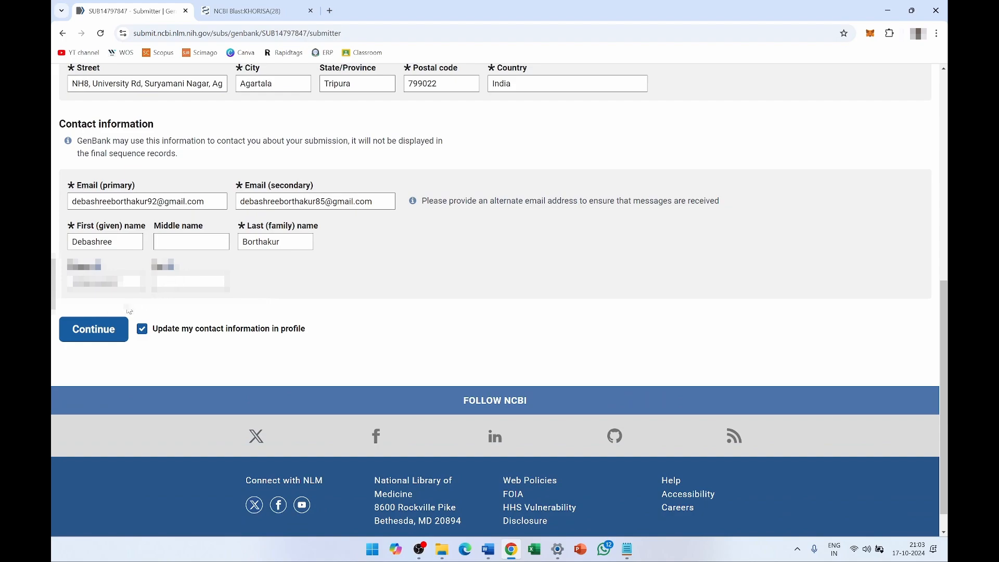
{"action": "left_click", "coordinate": [93, 330]}
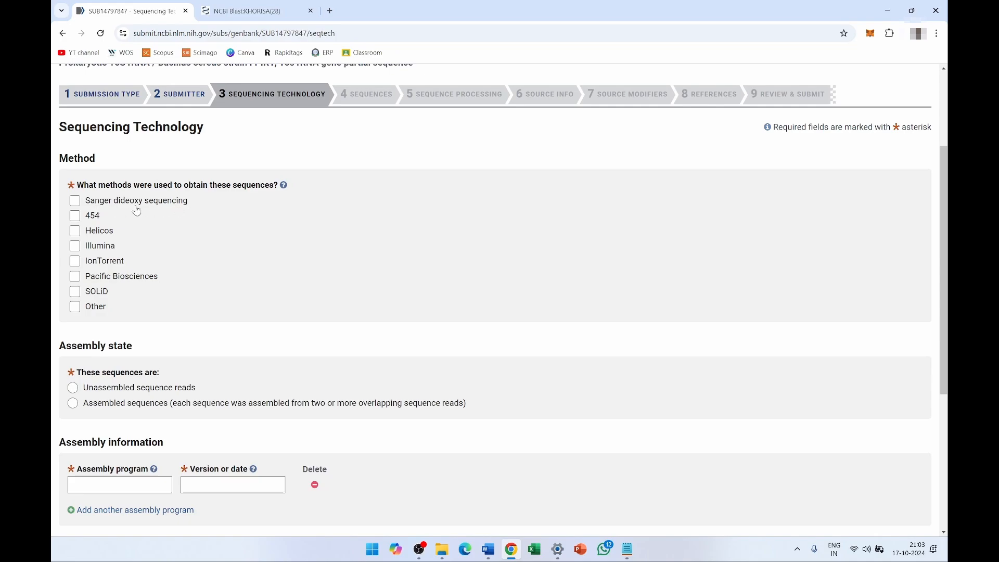
- Choose Sanger dideoxy sequencing with assembled sequences and continue to the Sequences step
{"action": "left_click", "coordinate": [74, 202]}
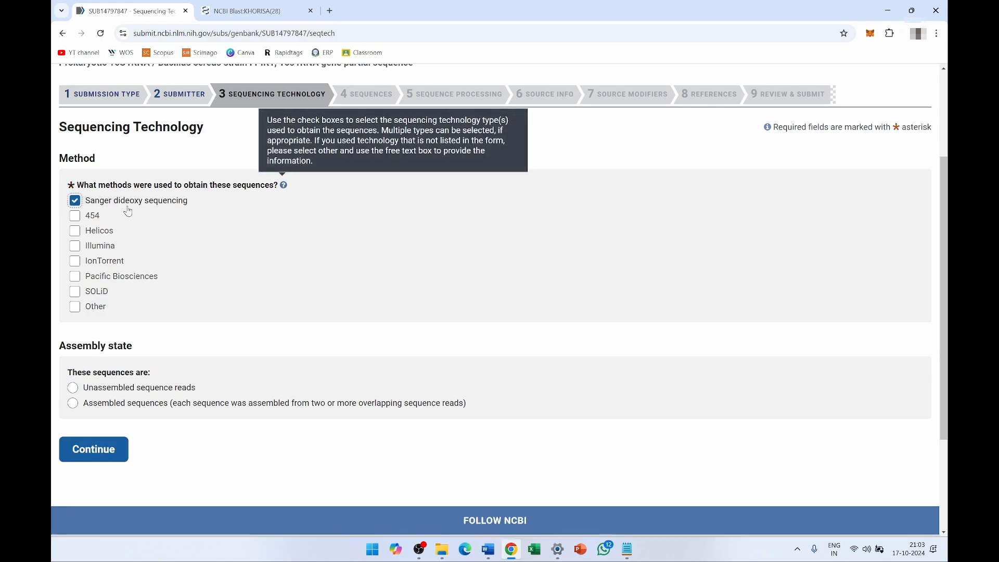
{"action": "scroll", "coordinate": [216, 286], "scroll_direction": "down", "scroll_amount": 3}
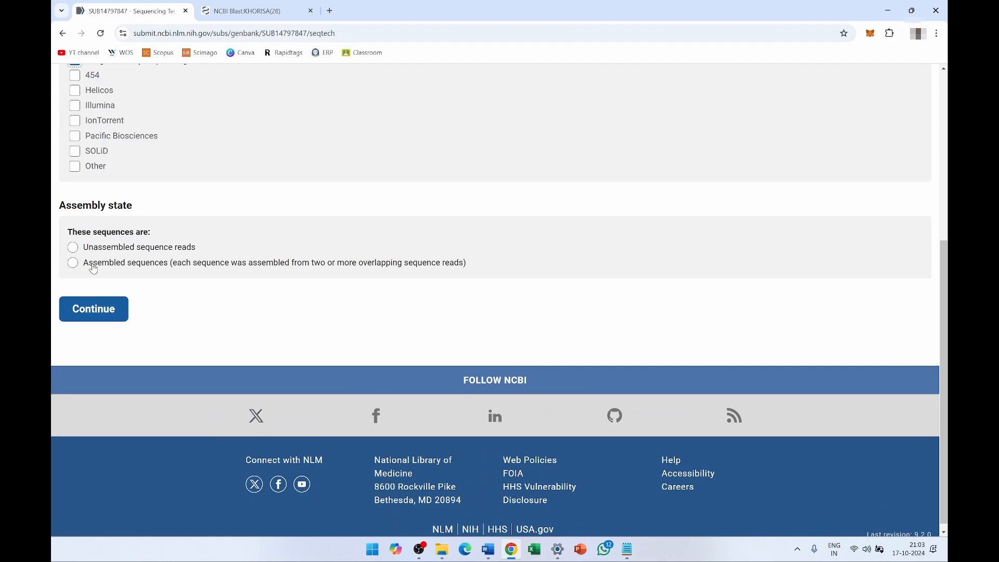
{"action": "left_click", "coordinate": [73, 264]}
{"action": "left_click", "coordinate": [104, 310]}
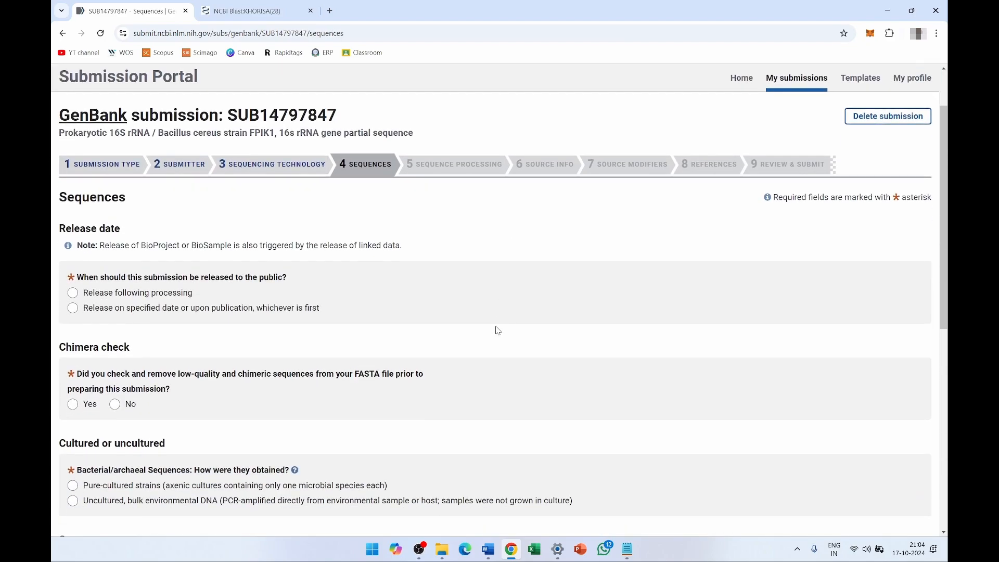
- Set release after processing, chimera check No, and pure-cultured strains for the sequences
{"action": "left_click_drag", "start_coordinate": [78, 276], "coordinate": [292, 276]}
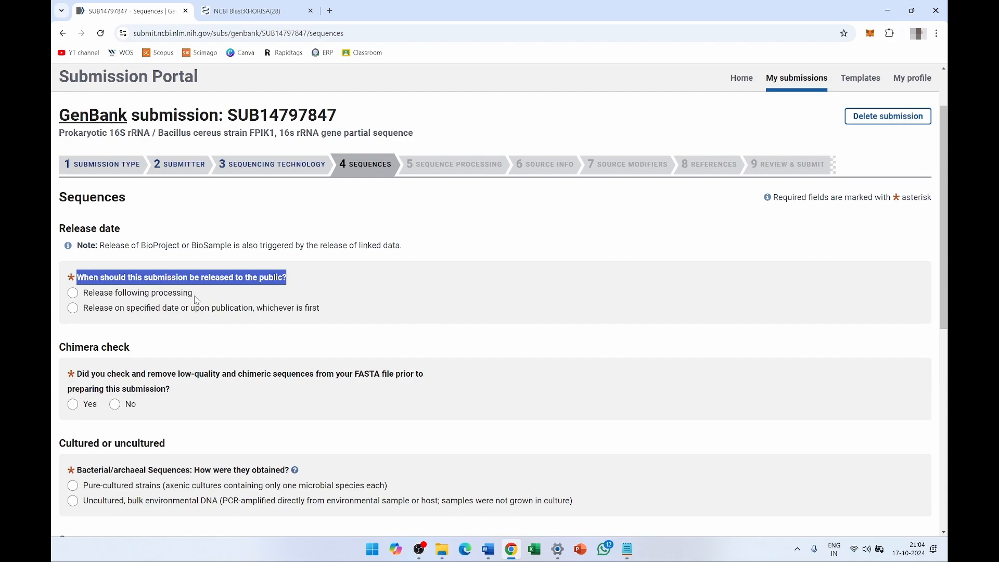
{"action": "left_click", "coordinate": [307, 290]}
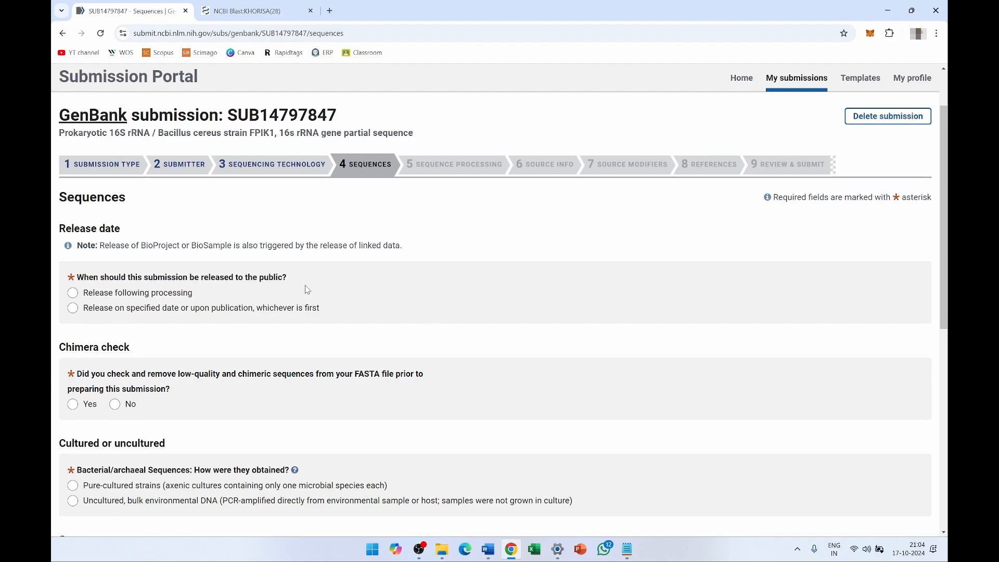
{"action": "left_click", "coordinate": [73, 295]}
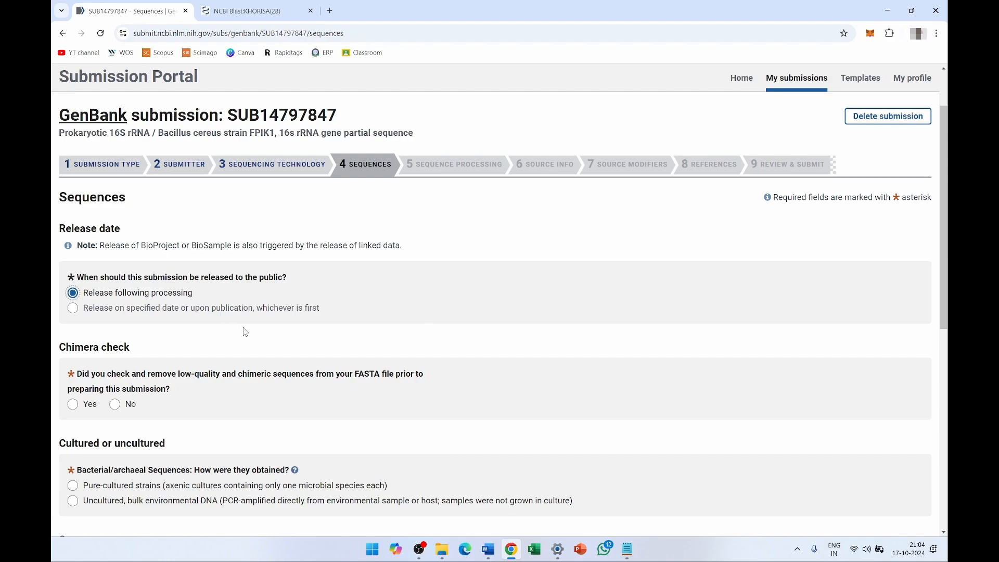
{"action": "scroll", "coordinate": [246, 331], "scroll_direction": "down", "scroll_amount": 3}
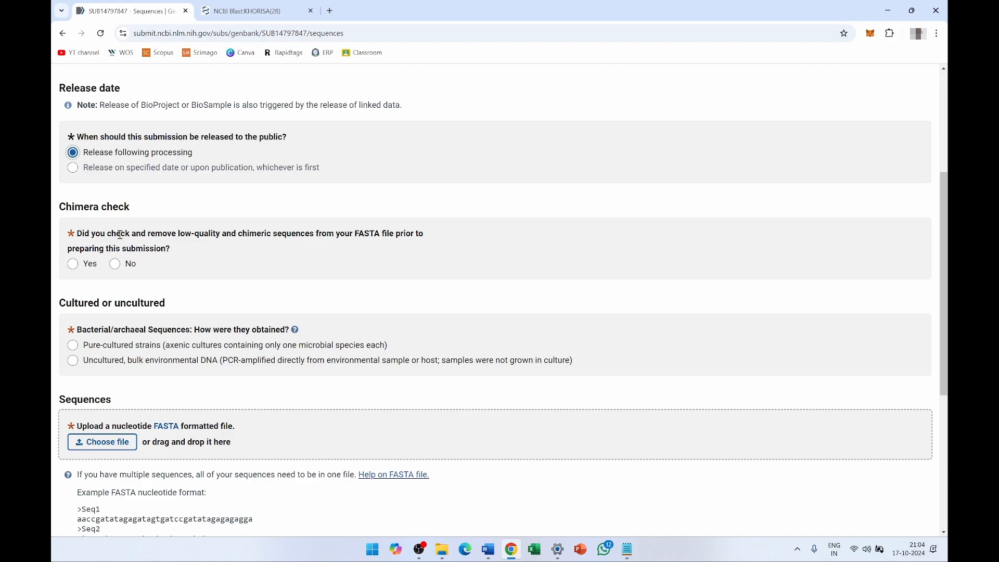
{"action": "left_click", "coordinate": [116, 265]}
{"action": "scroll", "coordinate": [136, 297], "scroll_direction": "down", "scroll_amount": 1}
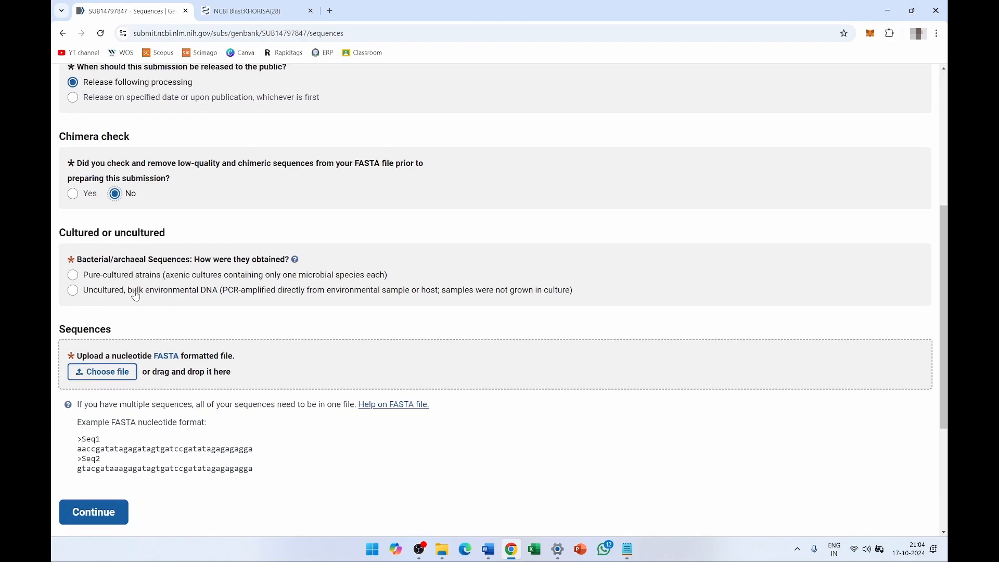
{"action": "left_click", "coordinate": [74, 275]}
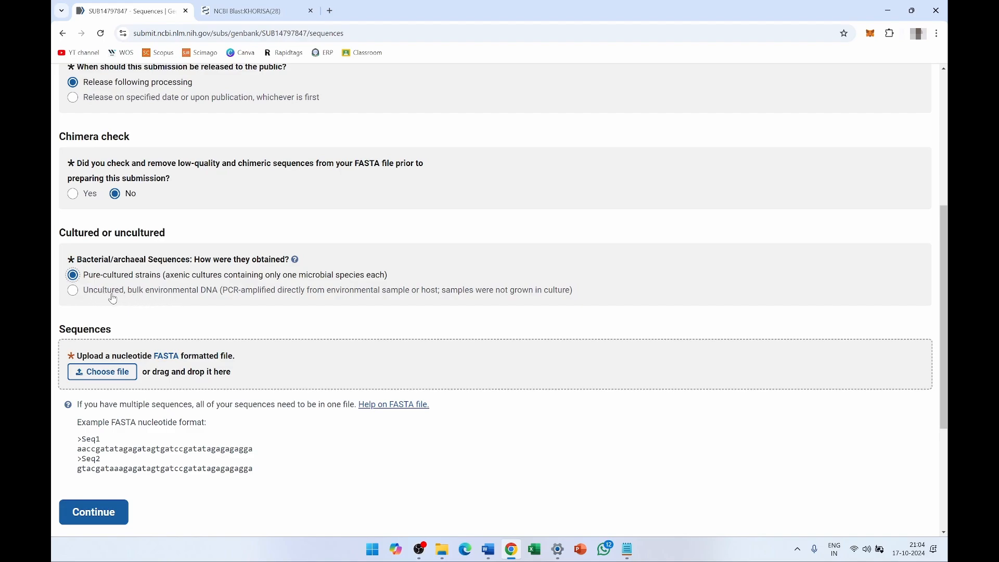
{"action": "scroll", "coordinate": [216, 314], "scroll_direction": "down", "scroll_amount": 2}
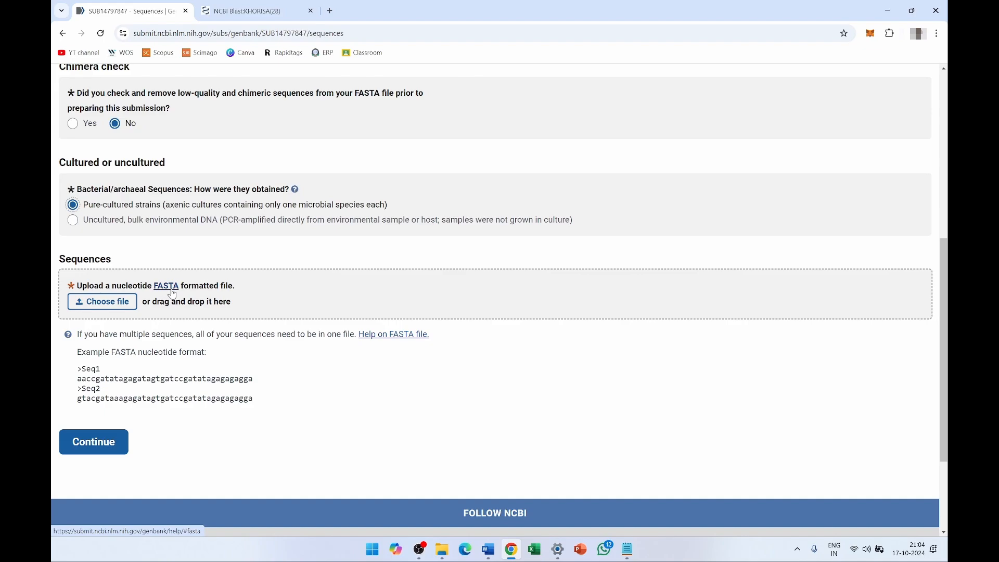
- Upload Khorisa-Seq.fasta from the Desktop and continue to Source Modifiers
{"action": "left_click", "coordinate": [102, 307]}
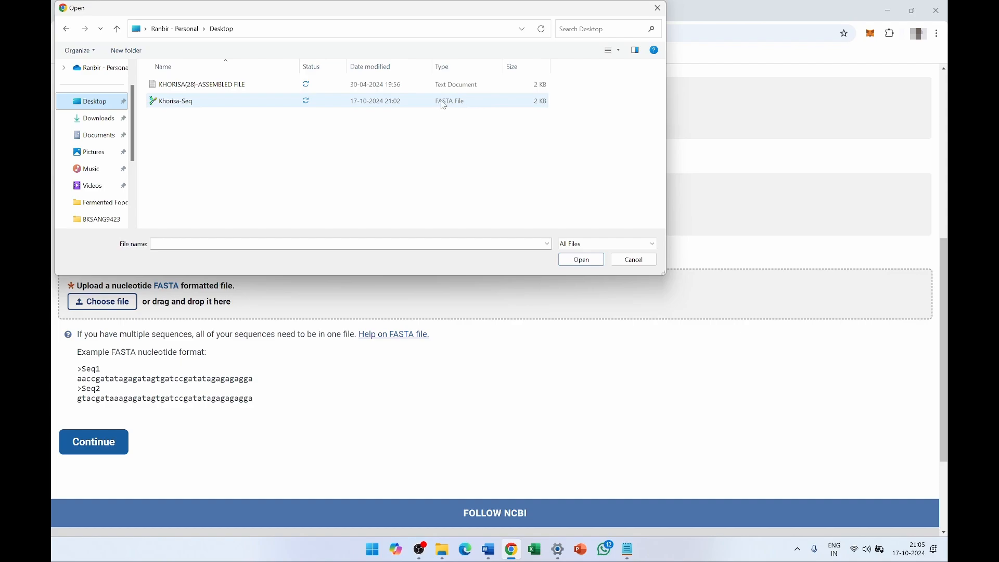
{"action": "left_click", "coordinate": [209, 102]}
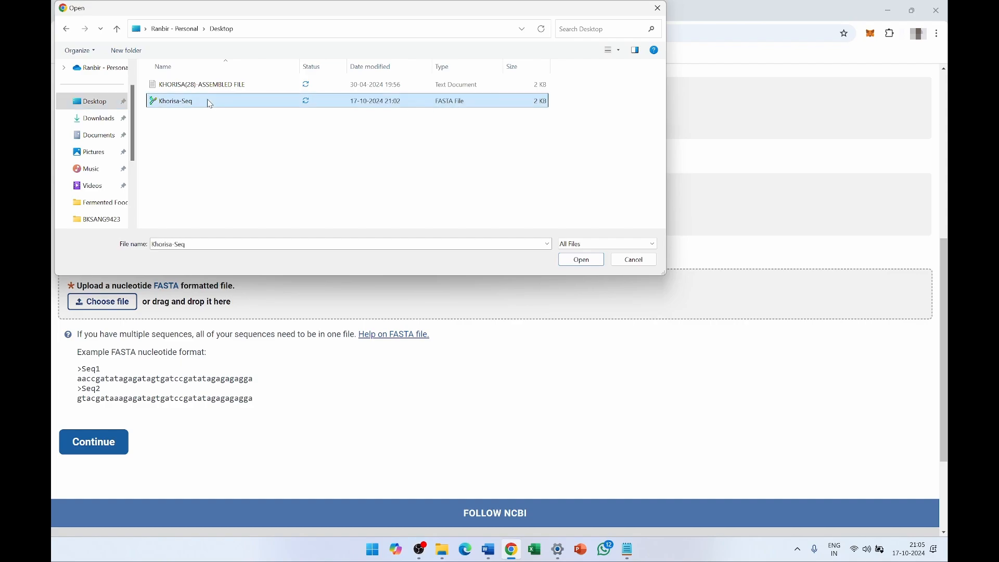
{"action": "left_click", "coordinate": [571, 260]}
{"action": "scroll", "coordinate": [376, 364], "scroll_direction": "down", "scroll_amount": 1}
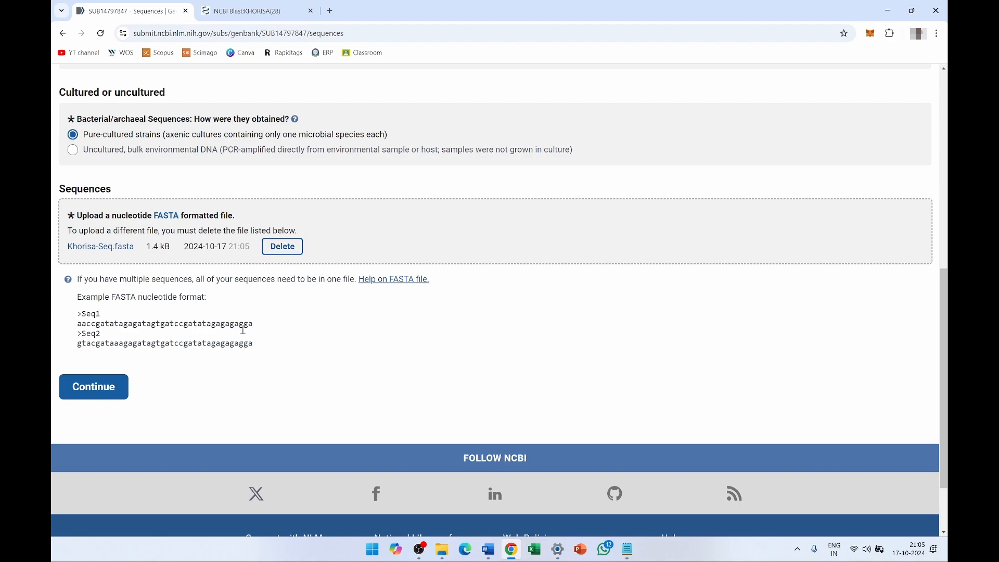
{"action": "left_click", "coordinate": [102, 391]}
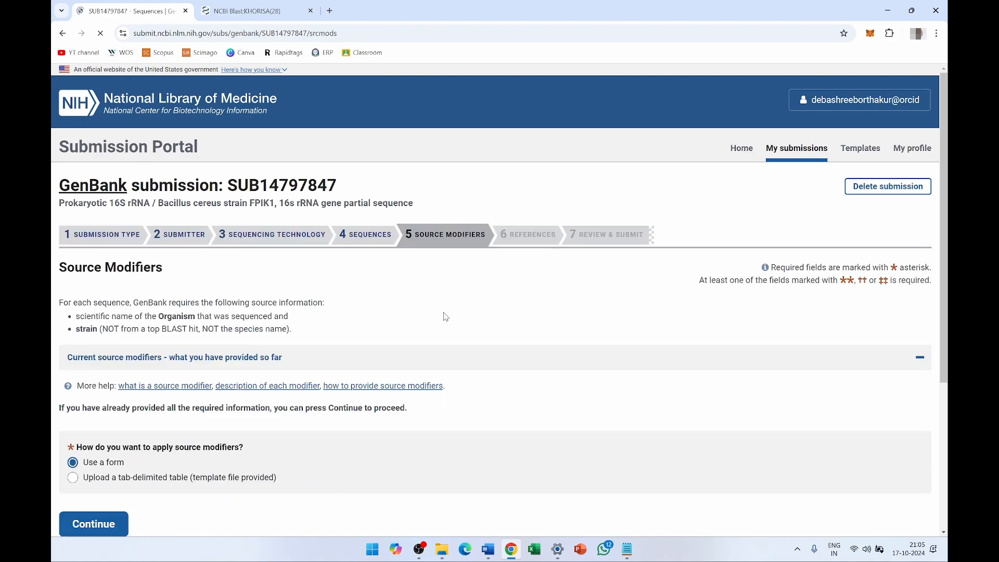
- Copy 'Bacillus cereus' from the BLAST results and set it as the Organism
{"action": "scroll", "coordinate": [455, 360], "scroll_direction": "down", "scroll_amount": 3}
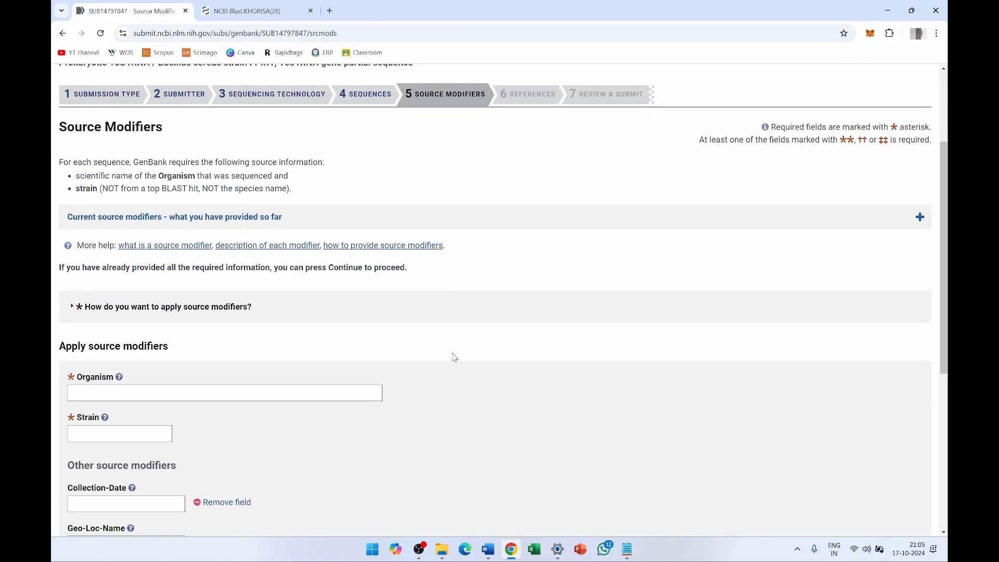
{"action": "scroll", "coordinate": [453, 357], "scroll_direction": "up", "scroll_amount": 1}
{"action": "scroll", "coordinate": [453, 357], "scroll_direction": "down", "scroll_amount": 2}
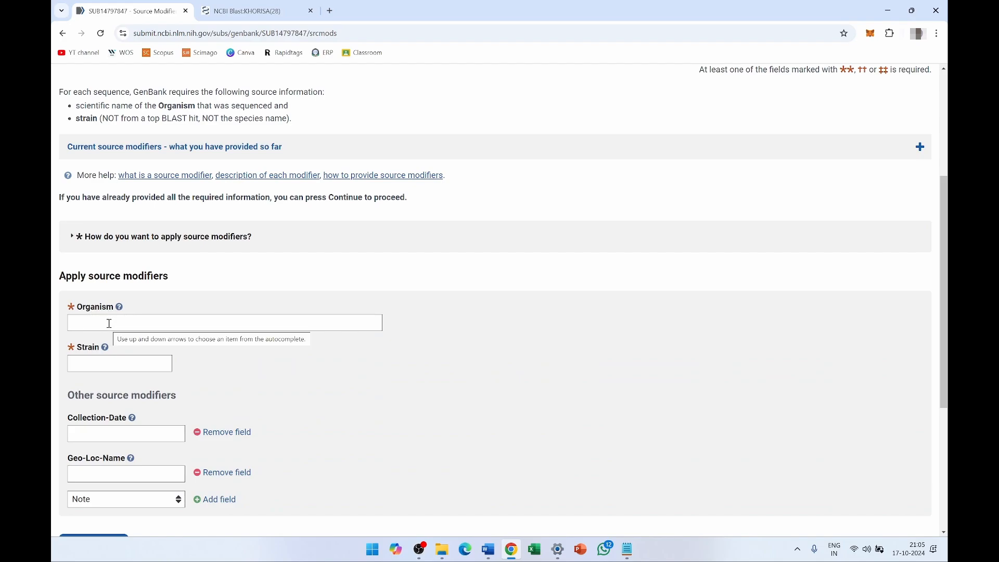
{"action": "left_click", "coordinate": [244, 11]}
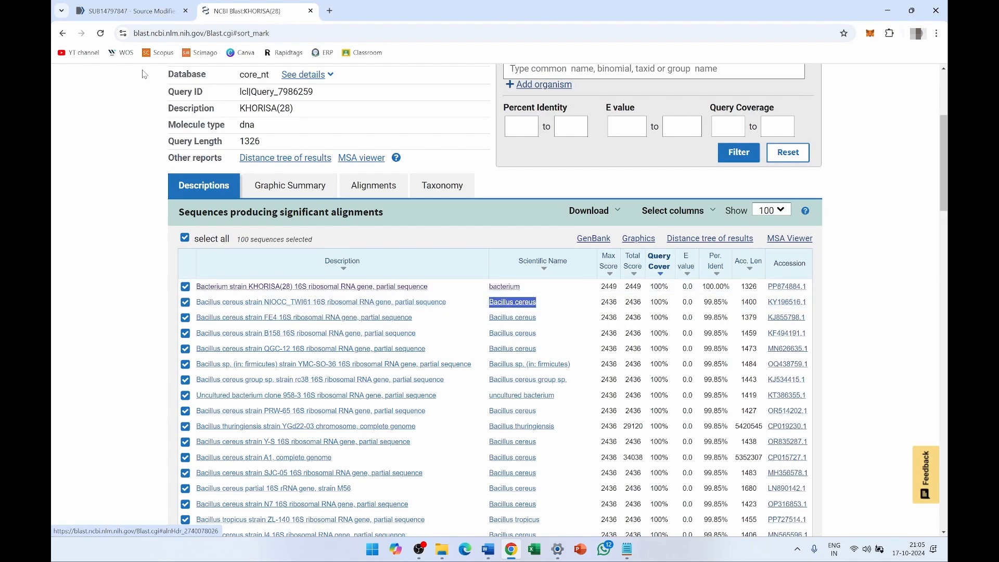
{"action": "left_click", "coordinate": [146, 12]}
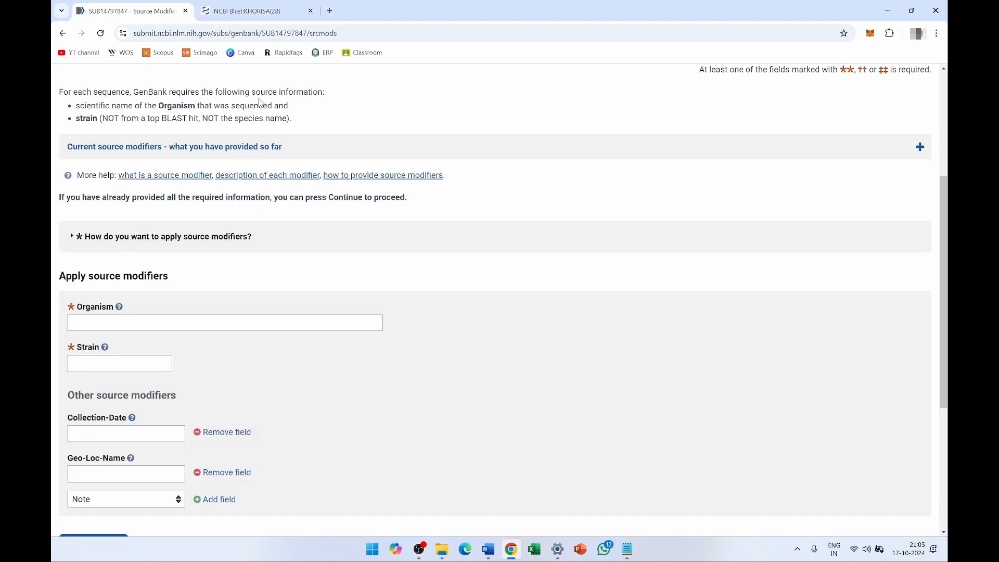
{"action": "left_click", "coordinate": [255, 11]}
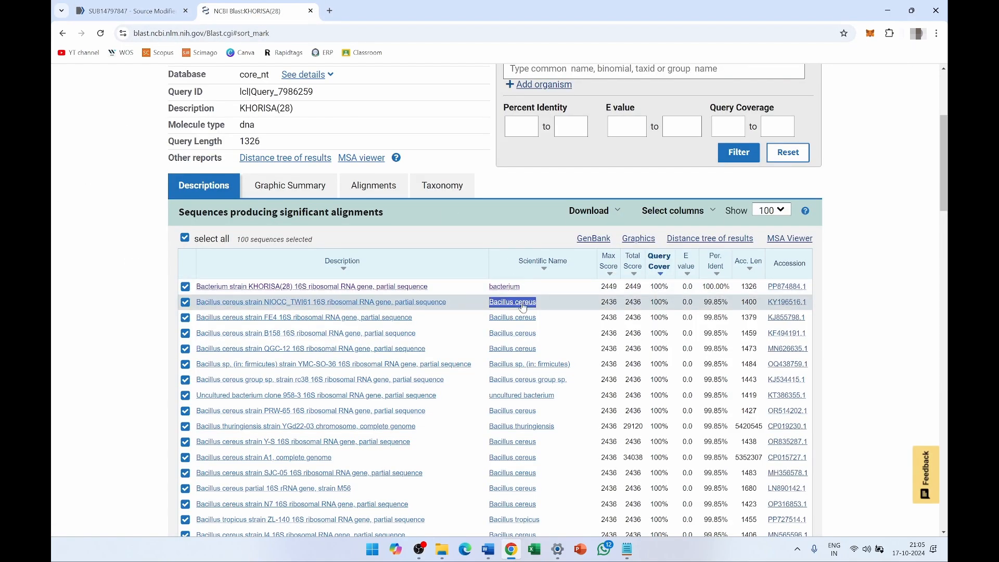
{"action": "left_click", "coordinate": [131, 11]}
{"action": "left_click", "coordinate": [114, 323]}
{"action": "type", "text": "Bacillus cereus"}
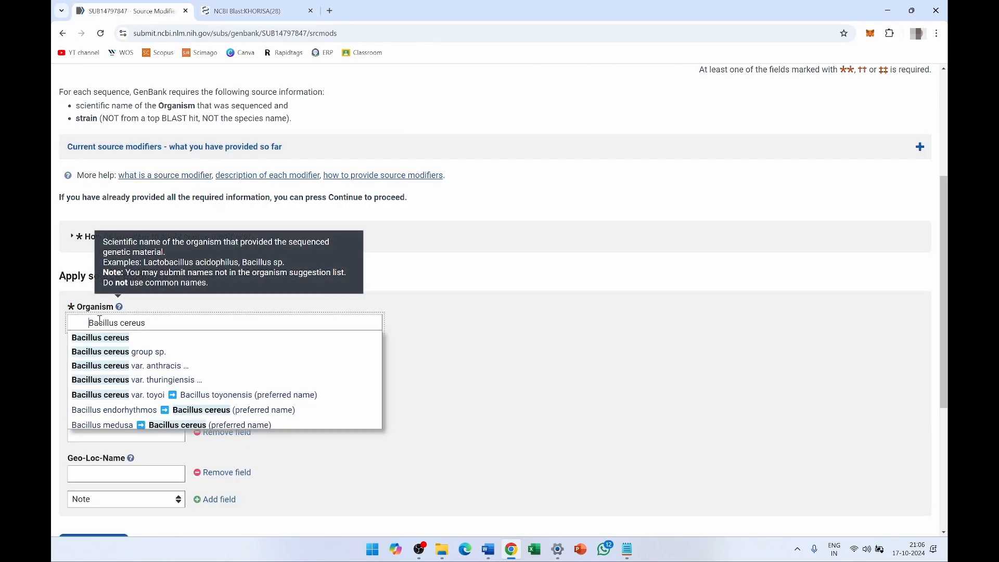
{"action": "left_click", "coordinate": [100, 338]}
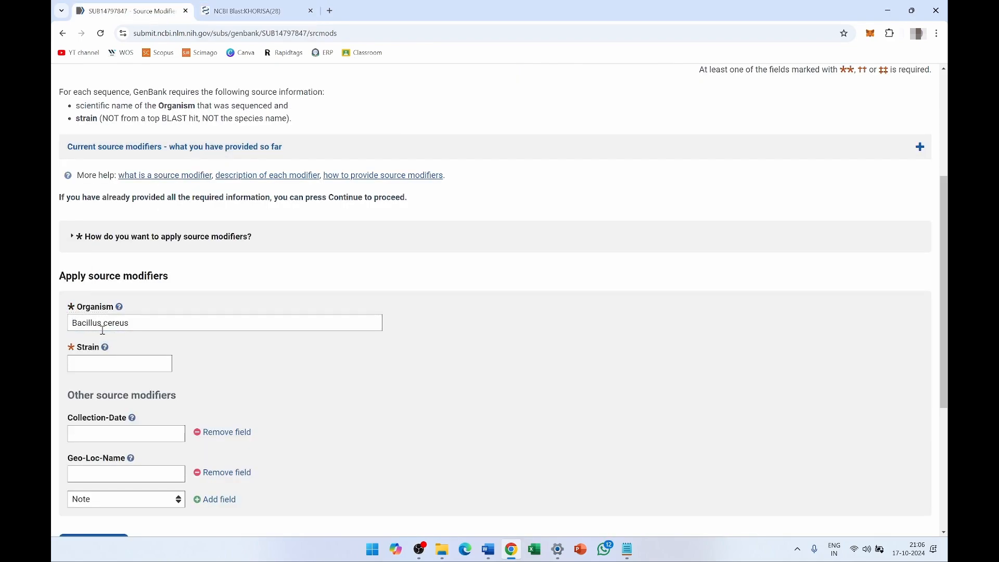
- Enter FPIK1 in the Strain field
{"action": "left_click", "coordinate": [112, 367]}
{"action": "scroll", "coordinate": [373, 309], "scroll_direction": "up", "scroll_amount": 4}
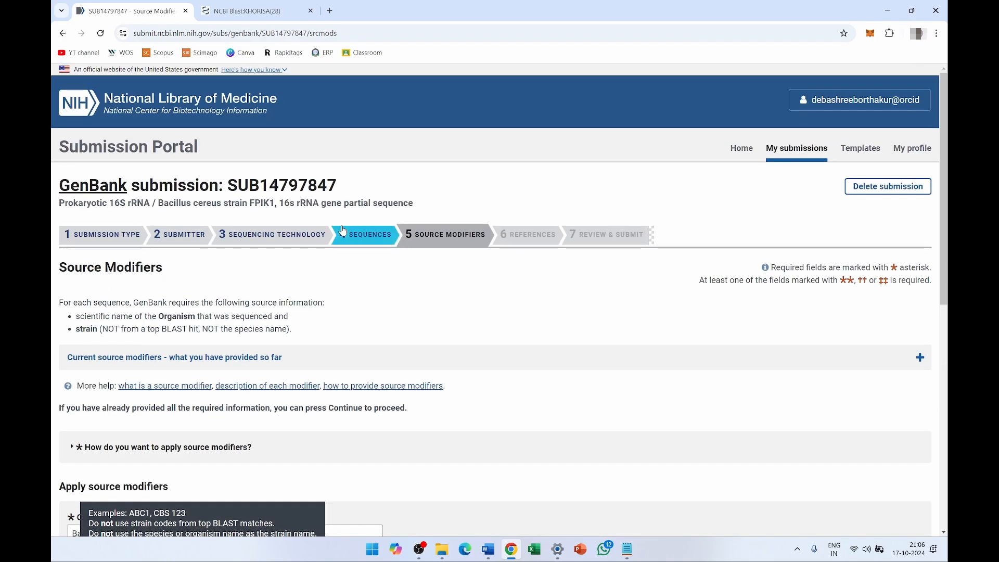
{"action": "left_click_drag", "start_coordinate": [275, 203], "coordinate": [251, 202]}
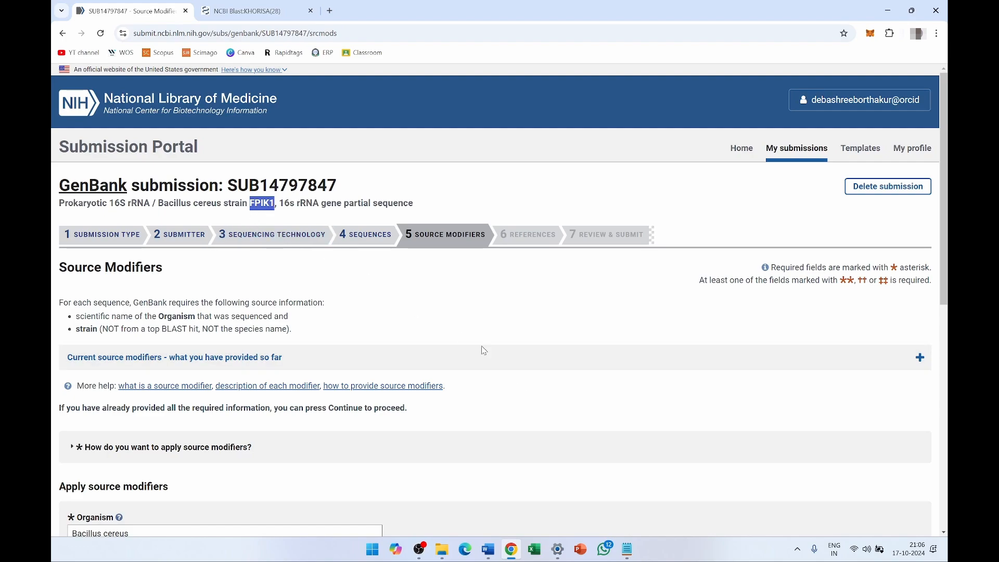
{"action": "scroll", "coordinate": [578, 442], "scroll_direction": "down", "scroll_amount": 4}
{"action": "left_click", "coordinate": [100, 361]}
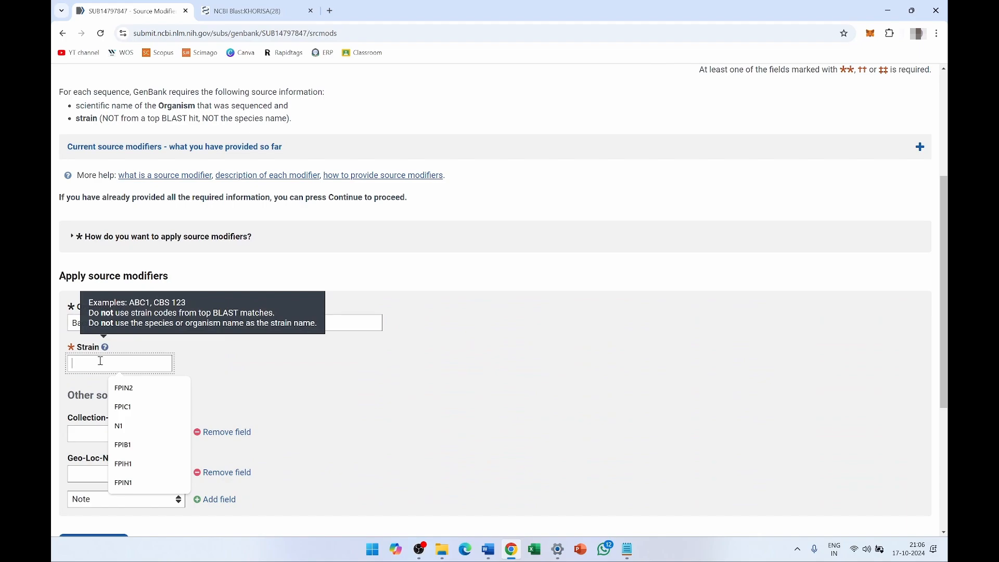
{"action": "type", "text": "FPI"}
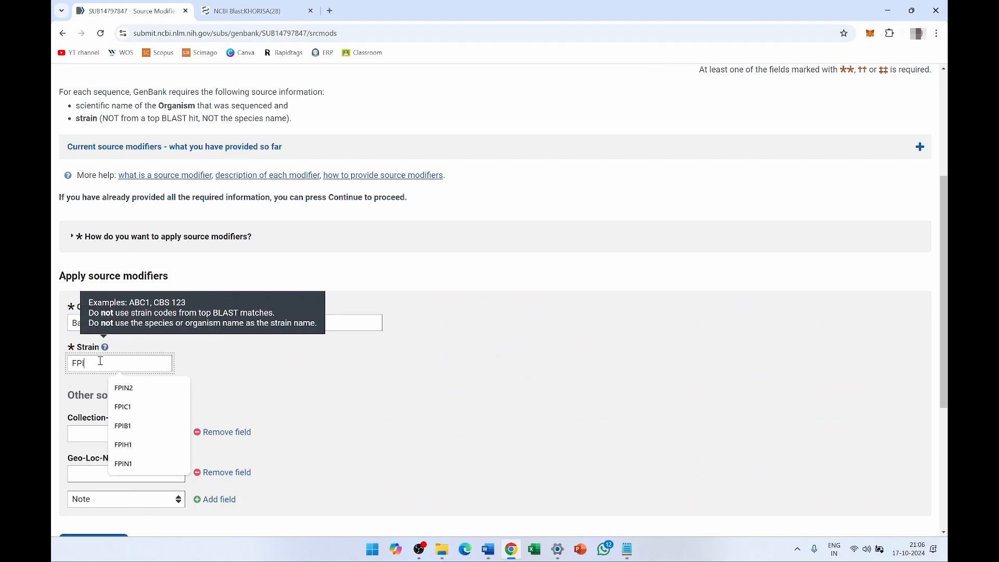
{"action": "type", "text": "K1"}
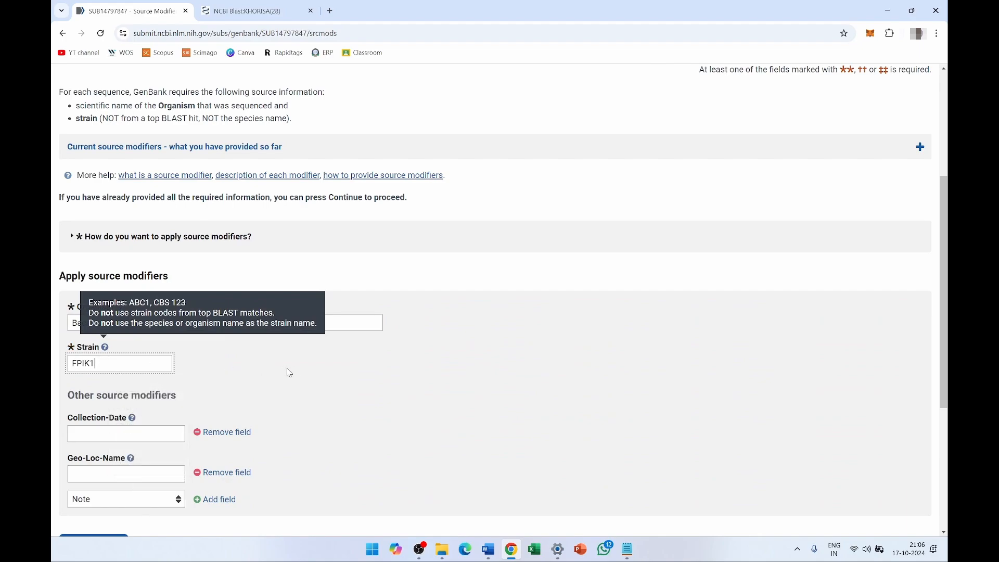
{"action": "left_click", "coordinate": [290, 373]}
{"action": "scroll", "coordinate": [172, 370], "scroll_direction": "down", "scroll_amount": 1}
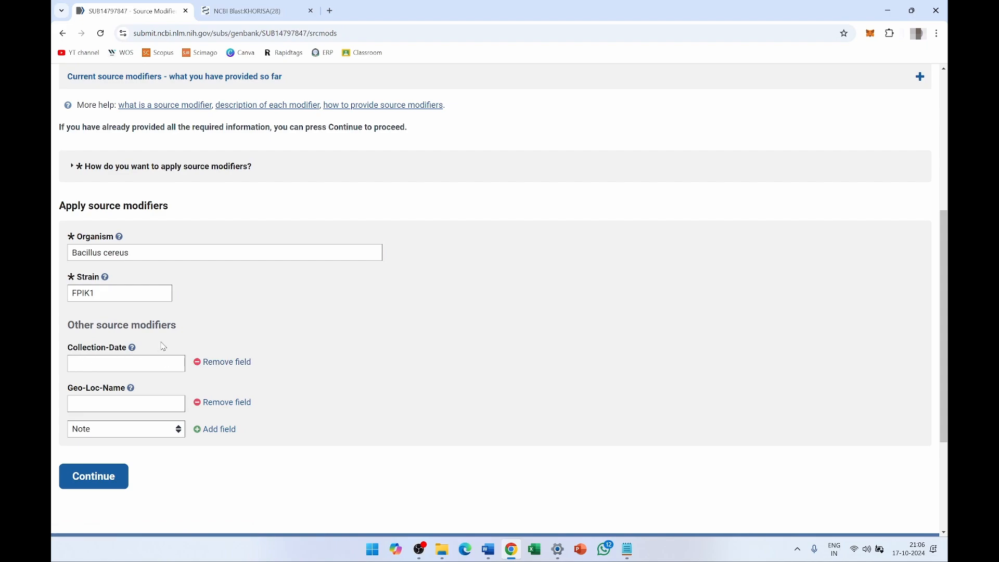
- Set the geographic location to India and add Isolation-Source 'Khorisa fermented food'
{"action": "left_click", "coordinate": [216, 363]}
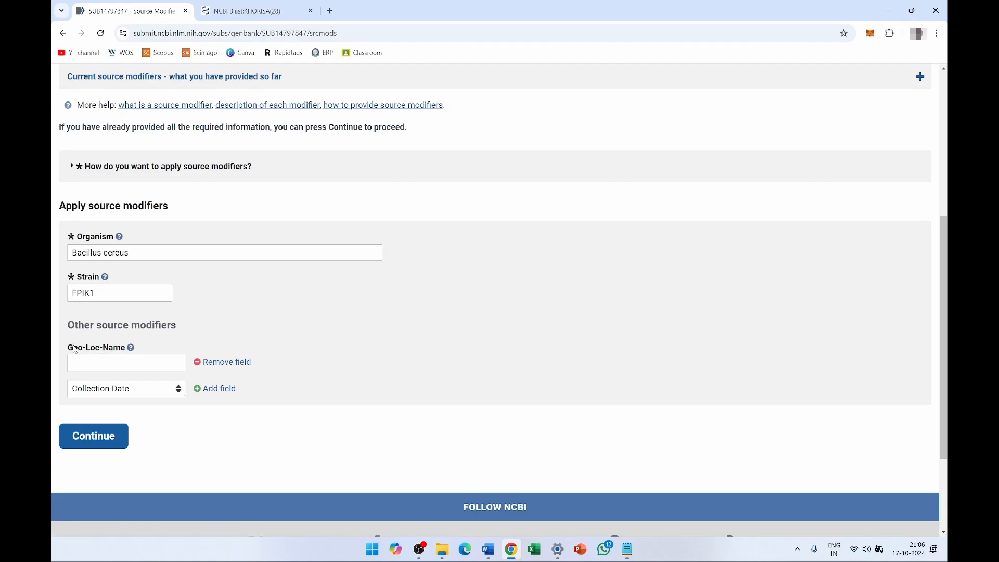
{"action": "left_click", "coordinate": [126, 361]}
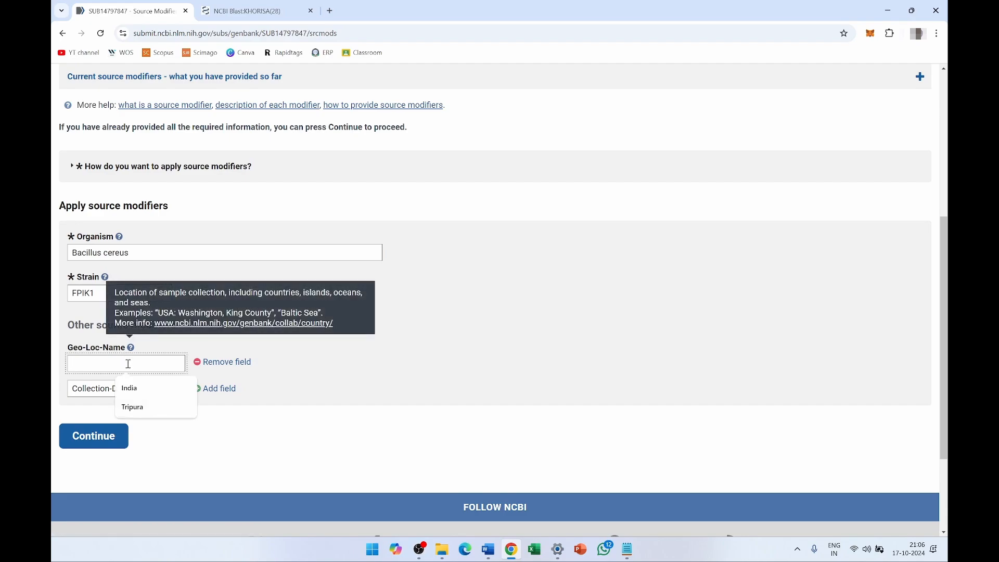
{"action": "left_click", "coordinate": [132, 394]}
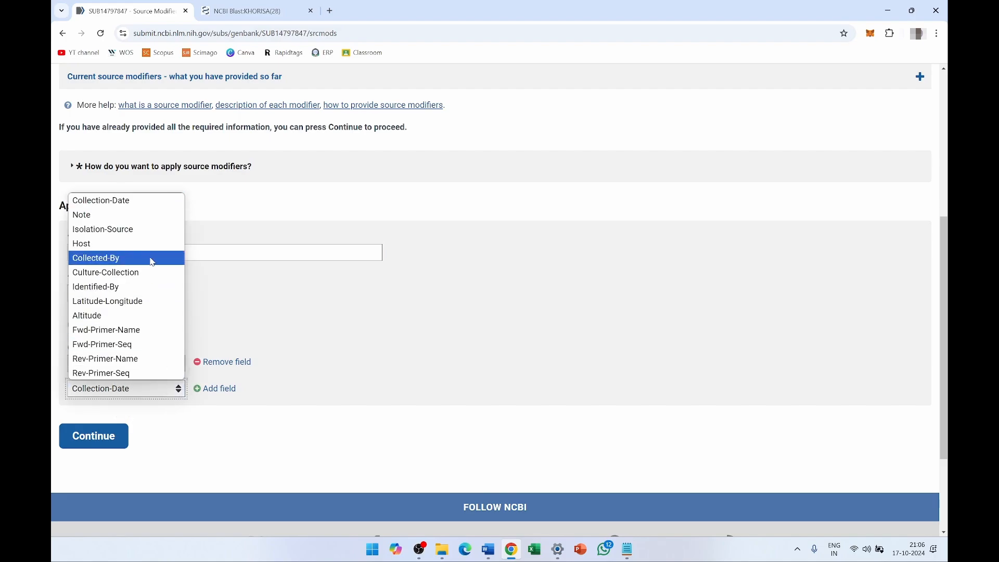
{"action": "left_click", "coordinate": [147, 229]}
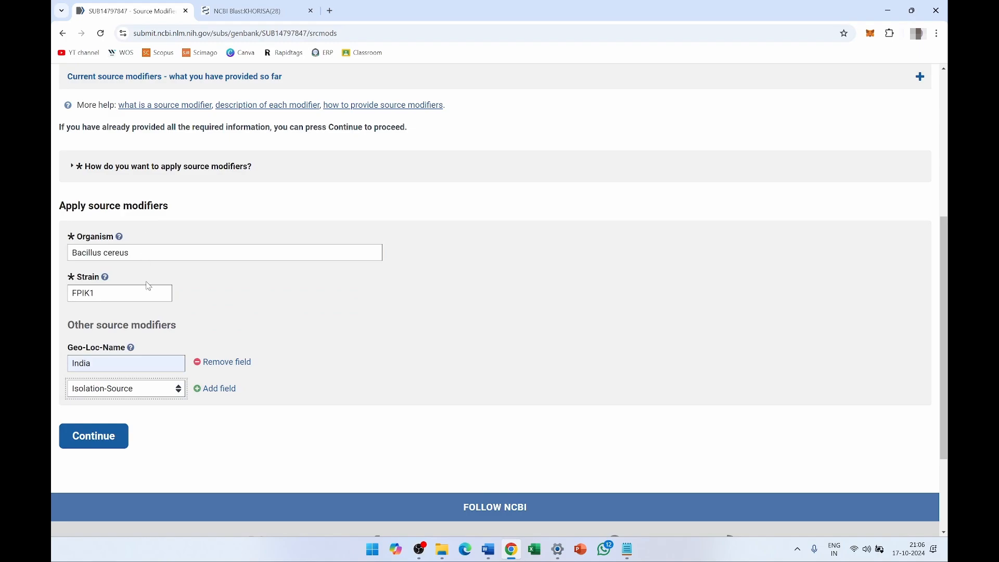
{"action": "left_click", "coordinate": [217, 390]}
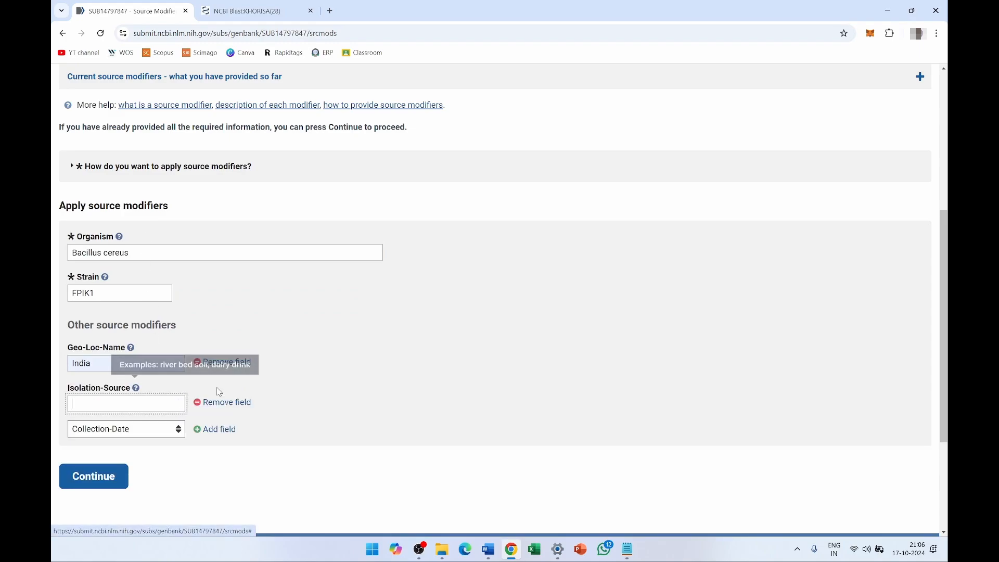
{"action": "left_click", "coordinate": [141, 405]}
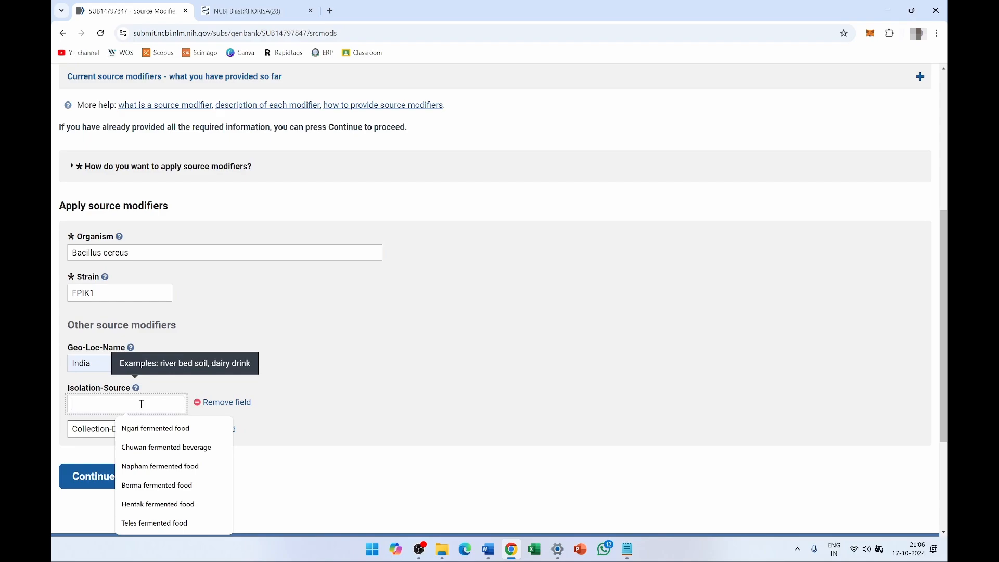
{"action": "type", "text": "Khorisa"}
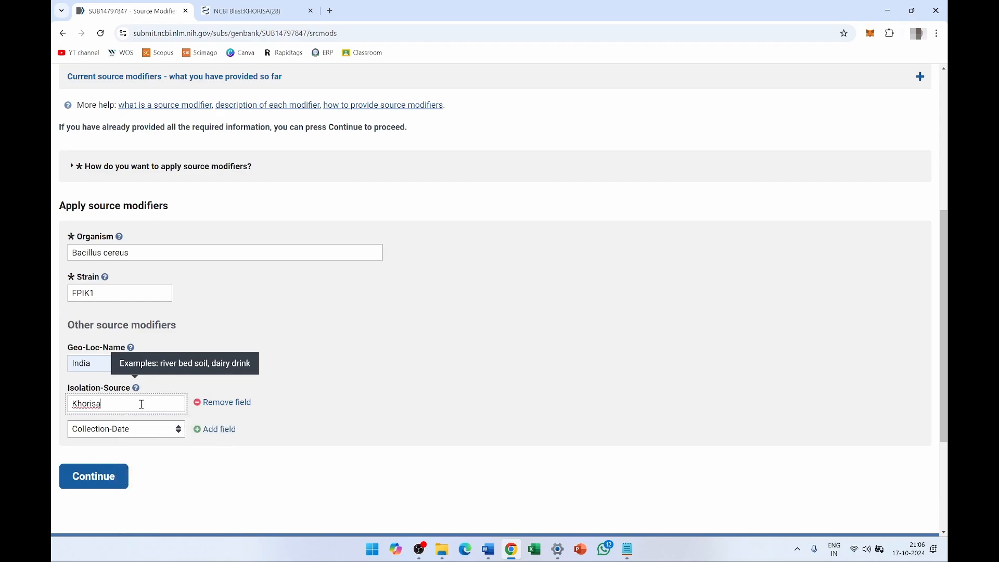
{"action": "type", "text": " fermented food"}
{"action": "left_click", "coordinate": [108, 481]}
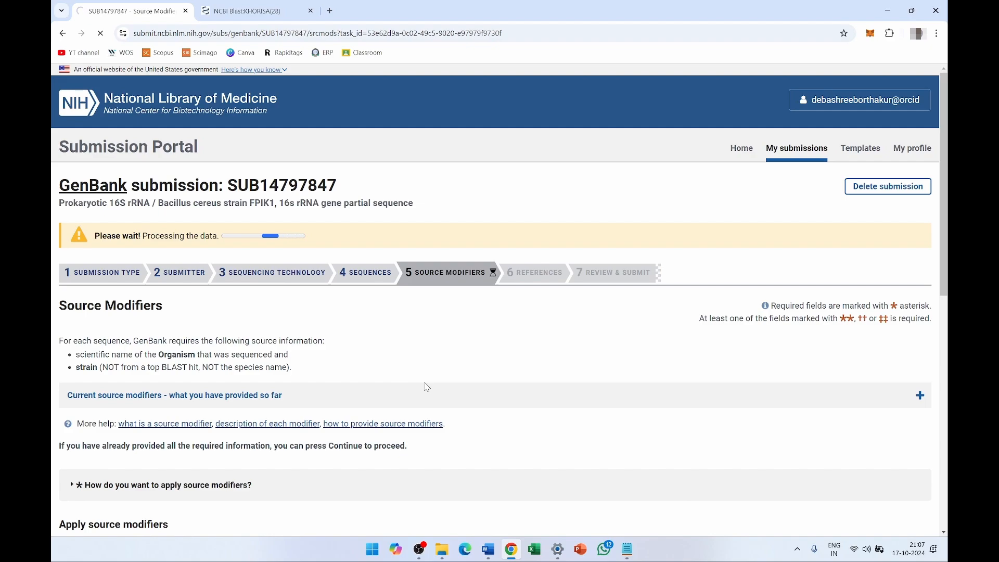
- Remove the leftover Collection-Date field and save the source modifiers to reach References
{"action": "scroll", "coordinate": [519, 432], "scroll_direction": "down", "scroll_amount": 3}
{"action": "scroll", "coordinate": [518, 428], "scroll_direction": "down", "scroll_amount": 3}
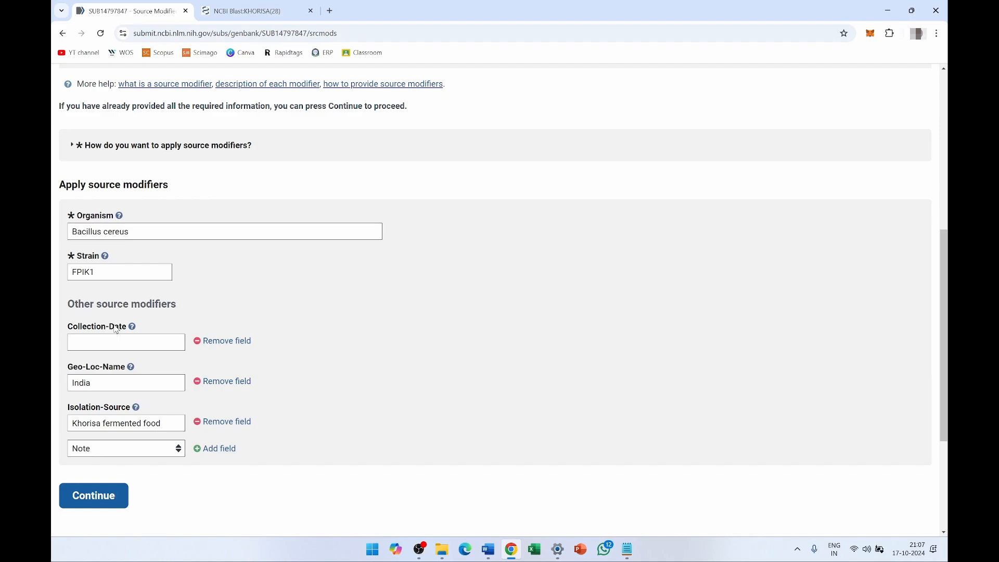
{"action": "left_click", "coordinate": [223, 341]}
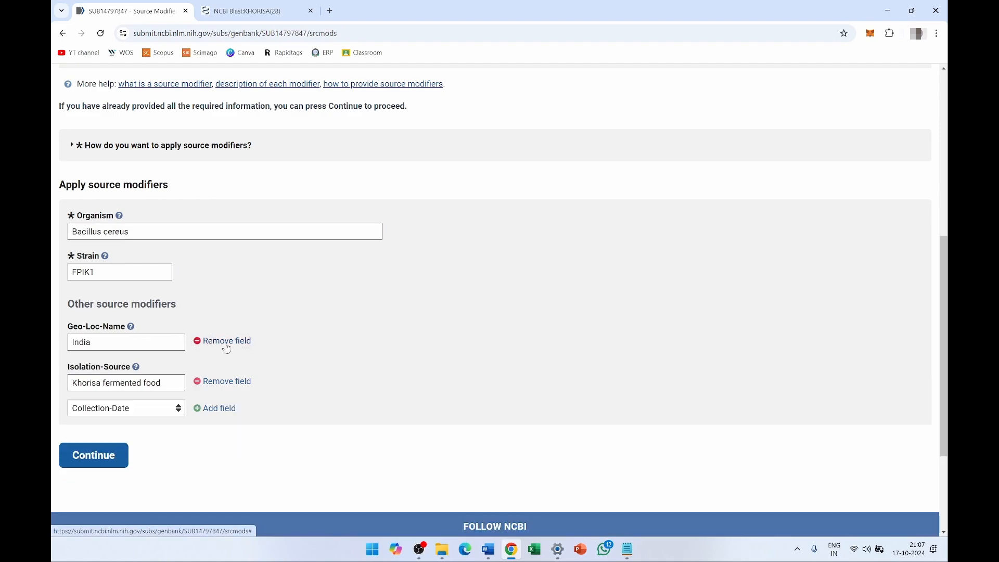
{"action": "left_click", "coordinate": [97, 456]}
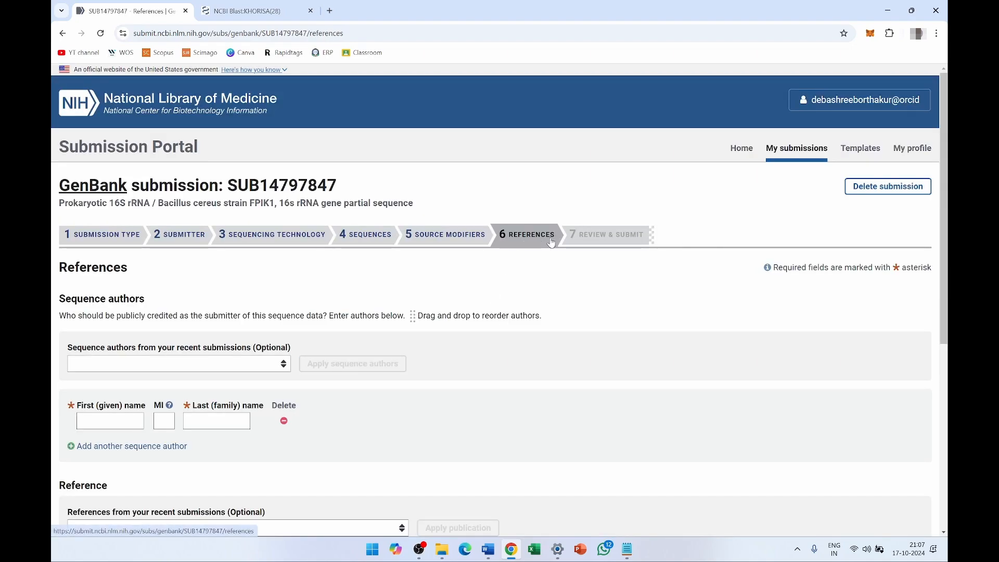
- Enter the first sequence author's first and last name
{"action": "scroll", "coordinate": [583, 372], "scroll_direction": "down", "scroll_amount": 1}
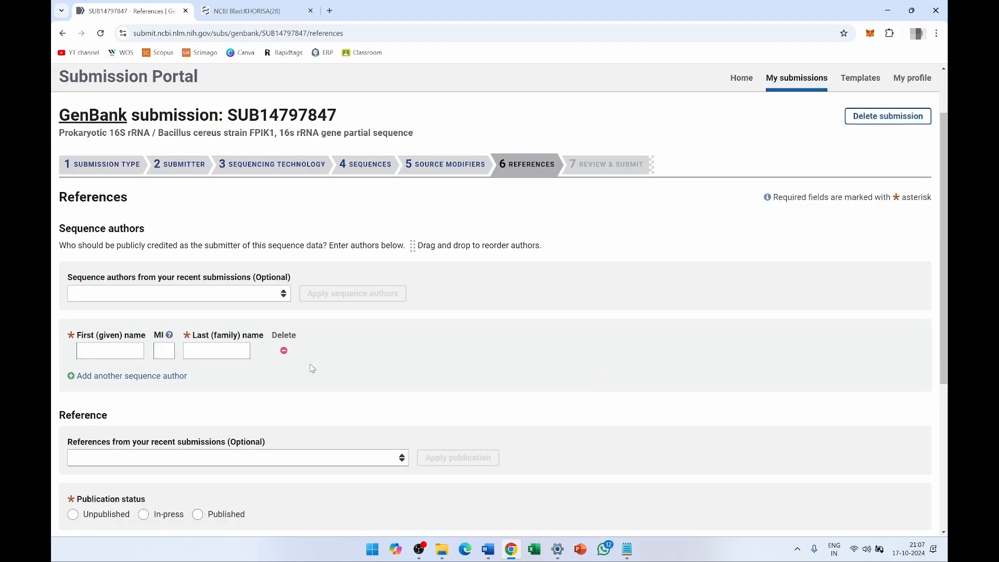
{"action": "left_click", "coordinate": [112, 350]}
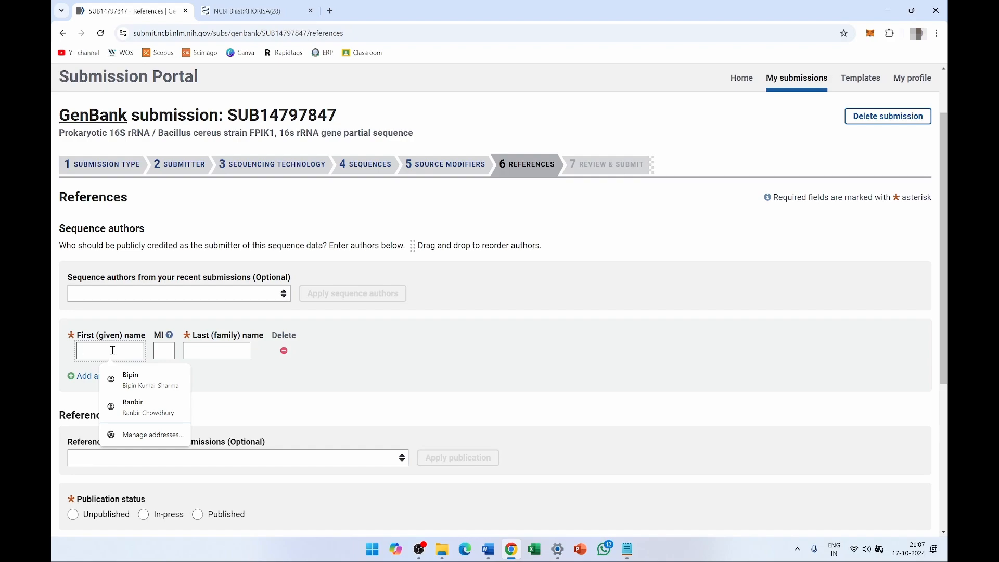
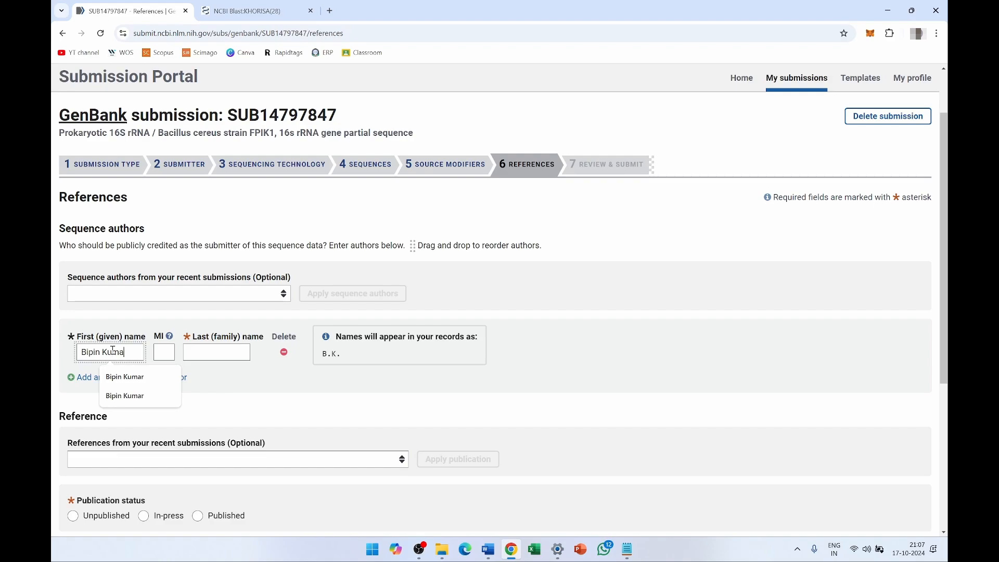
{"action": "left_click", "coordinate": [202, 352]}
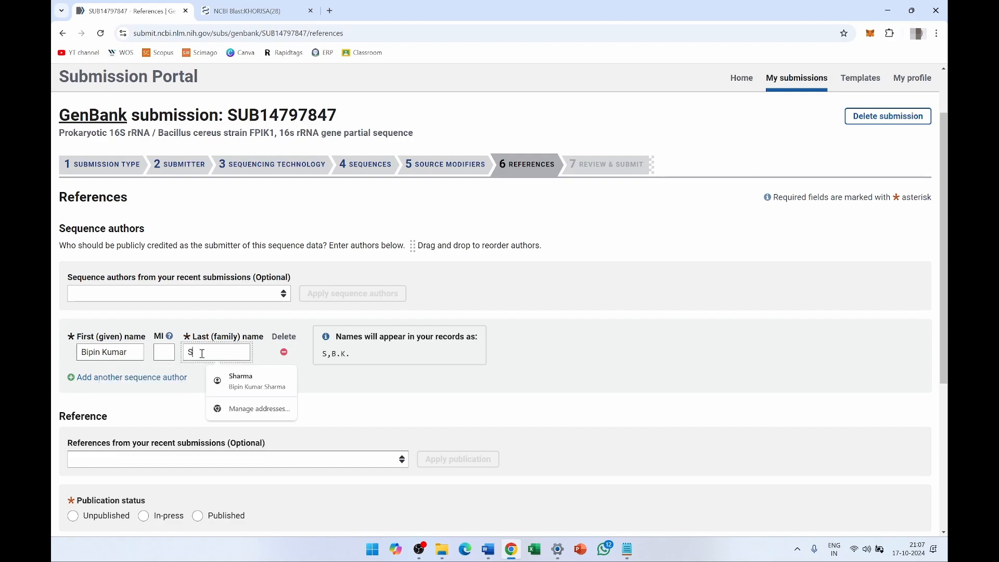
{"action": "left_click", "coordinate": [364, 388]}
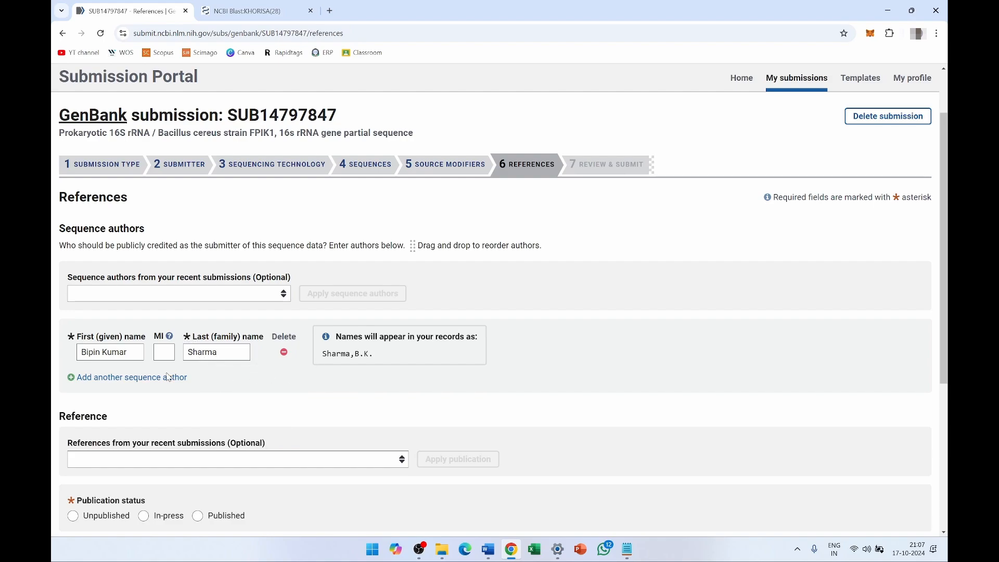
- Add a second sequence author row and fill in their first and last name
{"action": "left_click", "coordinate": [105, 385]}
{"action": "left_click", "coordinate": [101, 375]}
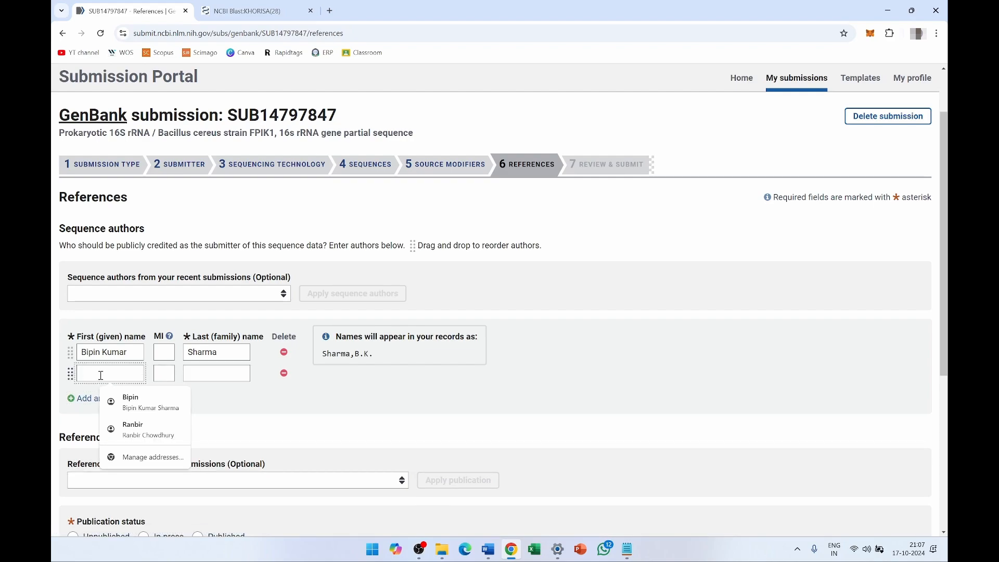
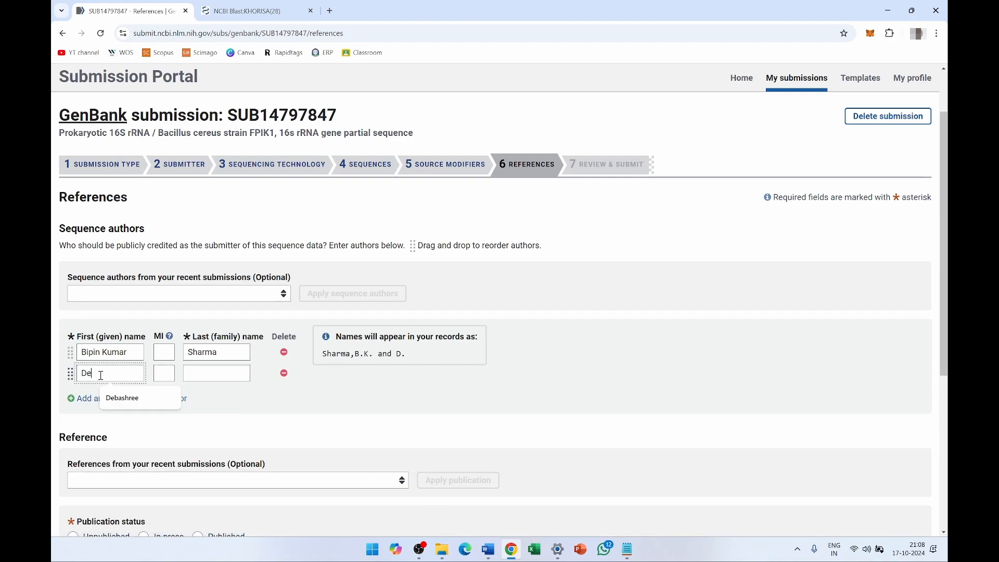
{"action": "left_click", "coordinate": [122, 397]}
{"action": "left_click", "coordinate": [202, 370]}
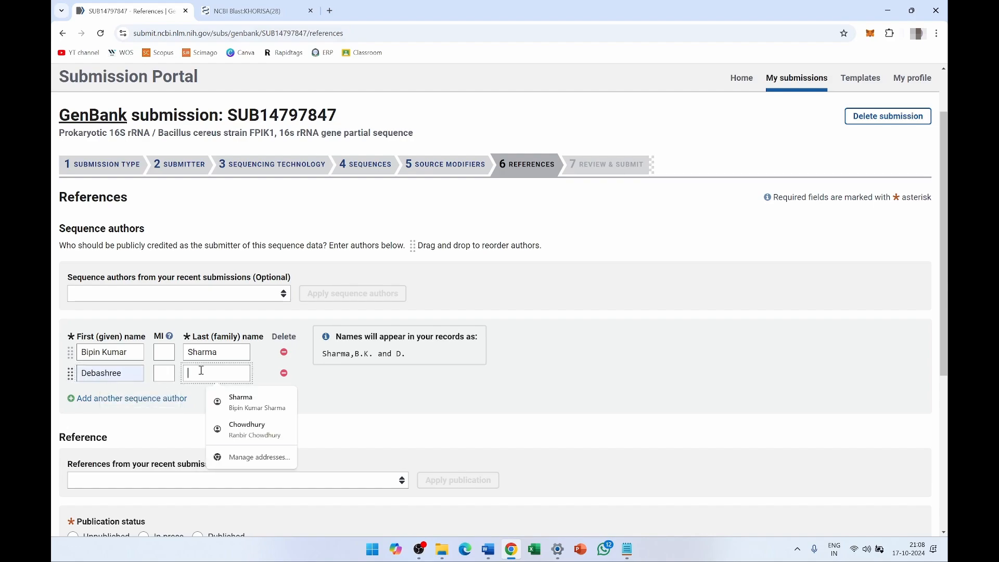
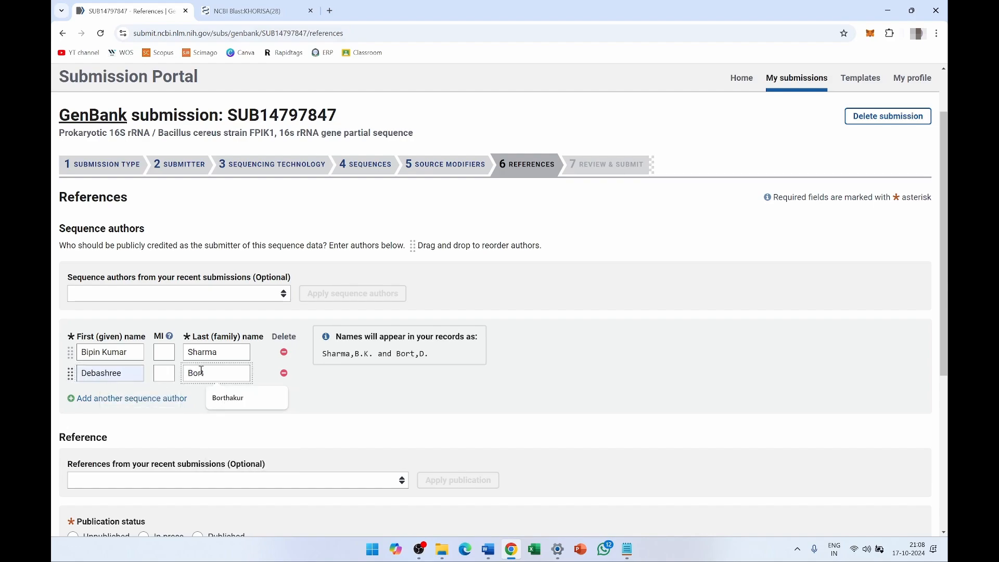
{"action": "left_click", "coordinate": [228, 397]}
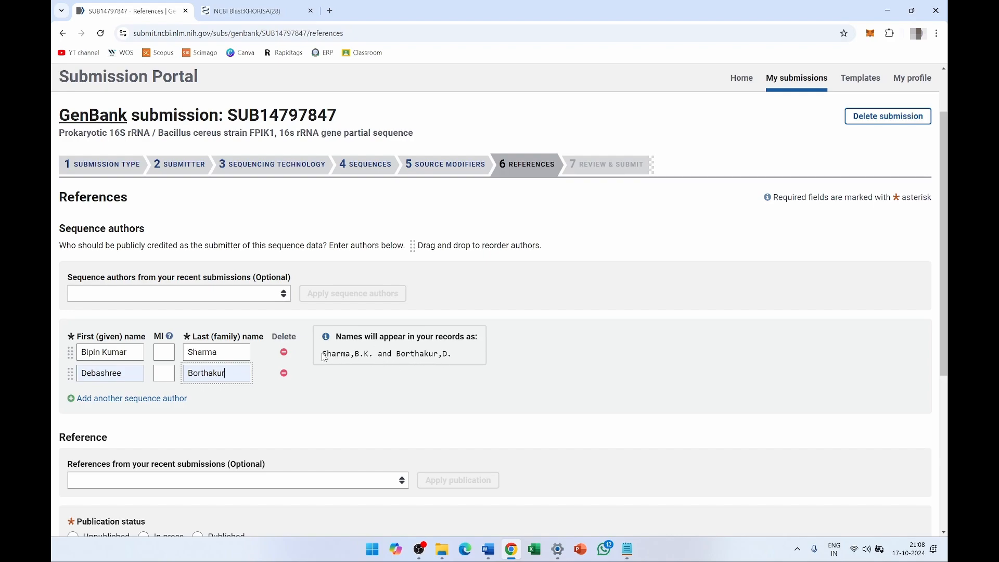
- Set the reference's publication status to Unpublished
{"action": "left_click_drag", "start_coordinate": [322, 353], "coordinate": [461, 356]}
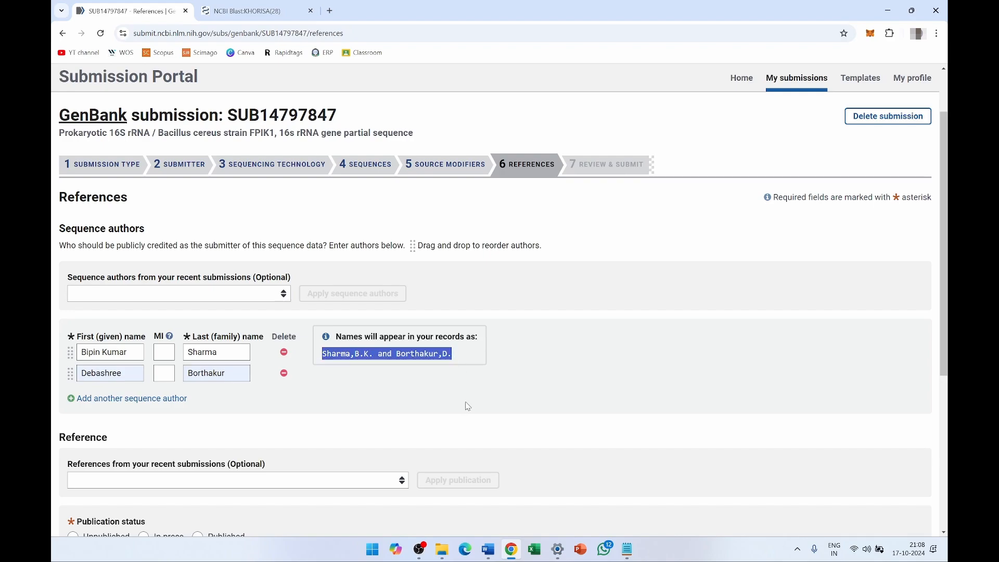
{"action": "scroll", "coordinate": [466, 407], "scroll_direction": "down", "scroll_amount": 3}
{"action": "left_click", "coordinate": [345, 261]}
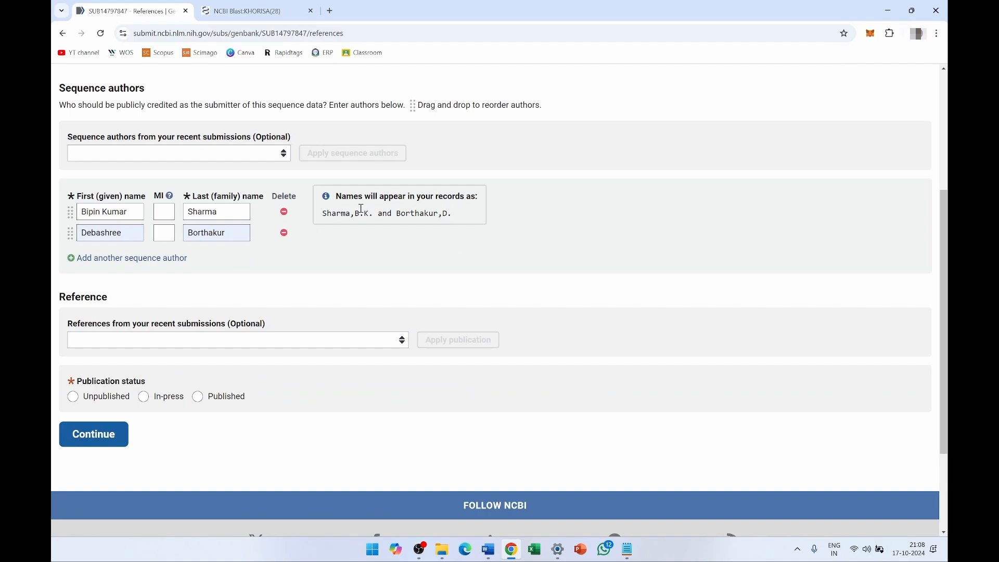
{"action": "left_click_drag", "start_coordinate": [396, 228], "coordinate": [415, 233]}
{"action": "left_click", "coordinate": [335, 255]}
{"action": "scroll", "coordinate": [259, 282], "scroll_direction": "down", "scroll_amount": 2}
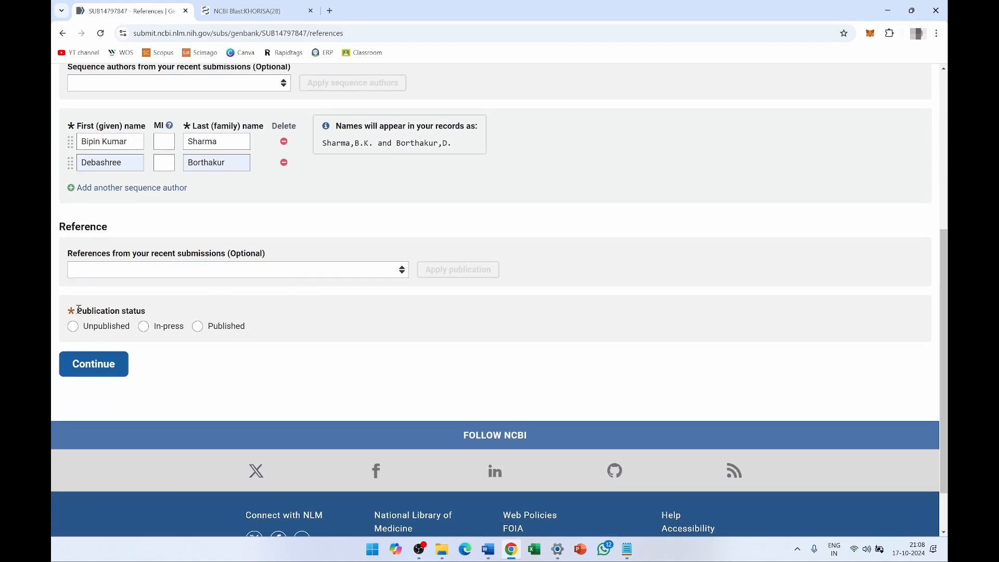
{"action": "left_click_drag", "start_coordinate": [79, 309], "coordinate": [149, 316]}
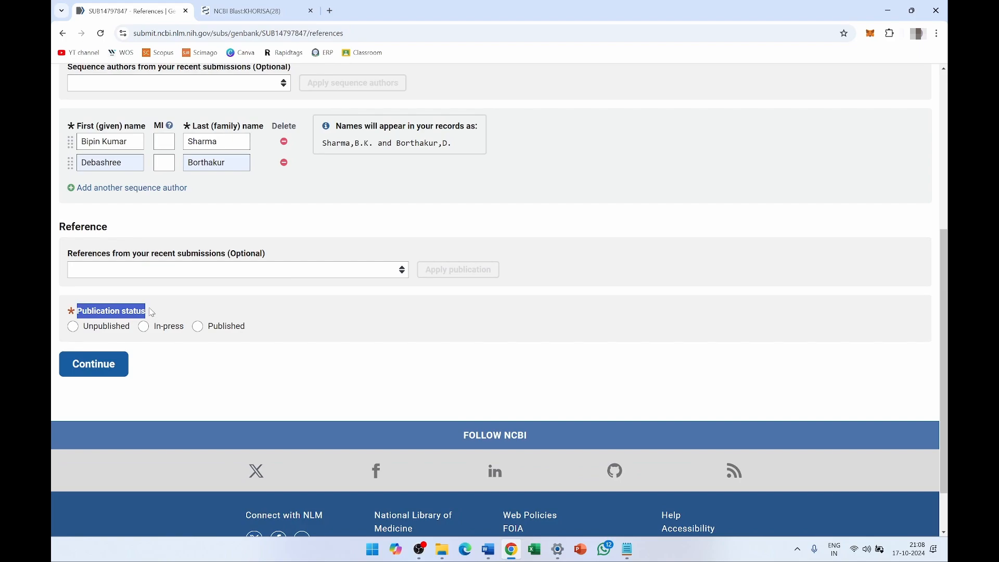
{"action": "left_click", "coordinate": [197, 327]}
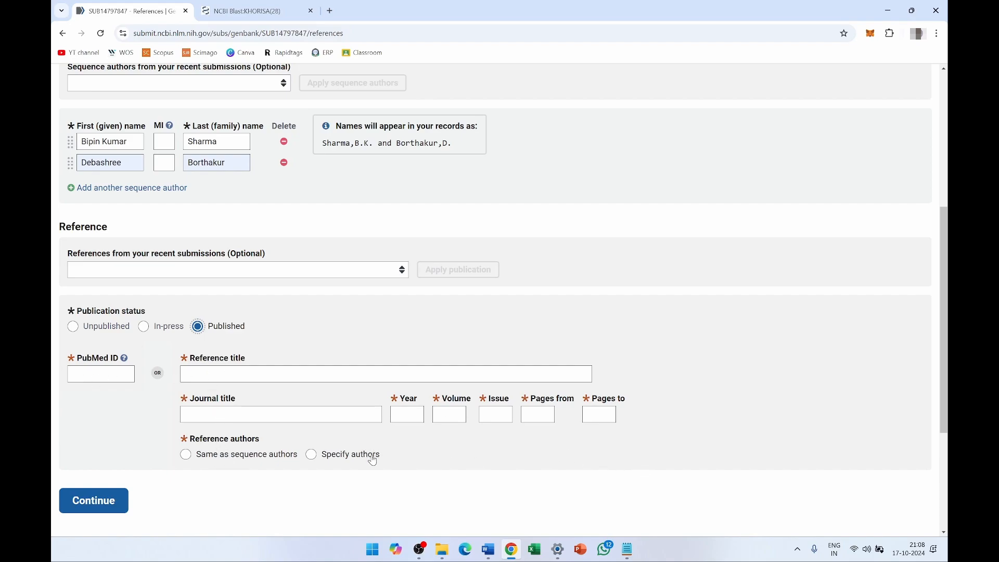
{"action": "left_click", "coordinate": [144, 329]}
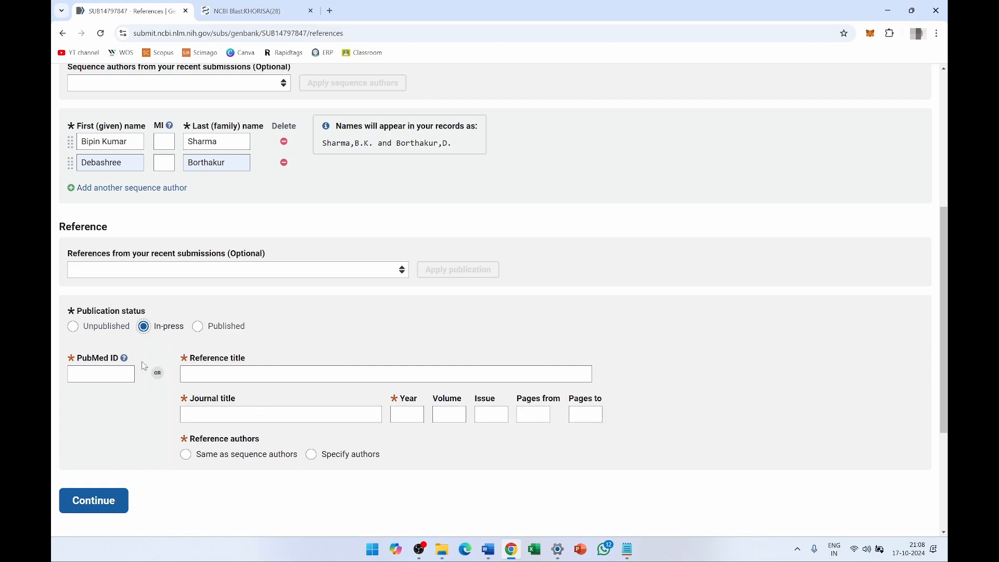
{"action": "left_click", "coordinate": [74, 328]}
{"action": "scroll", "coordinate": [151, 404], "scroll_direction": "down", "scroll_amount": 1}
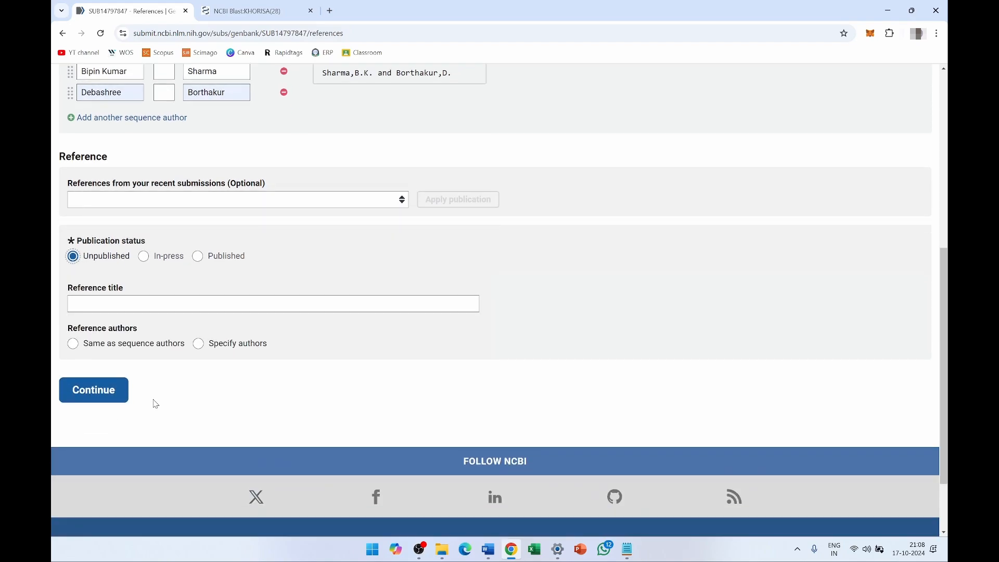
- Title the reference 'Bacterial Isolate from the fermented food of Assam, Khorisa', reuse sequence authors, and continue
{"action": "left_click", "coordinate": [109, 304]}
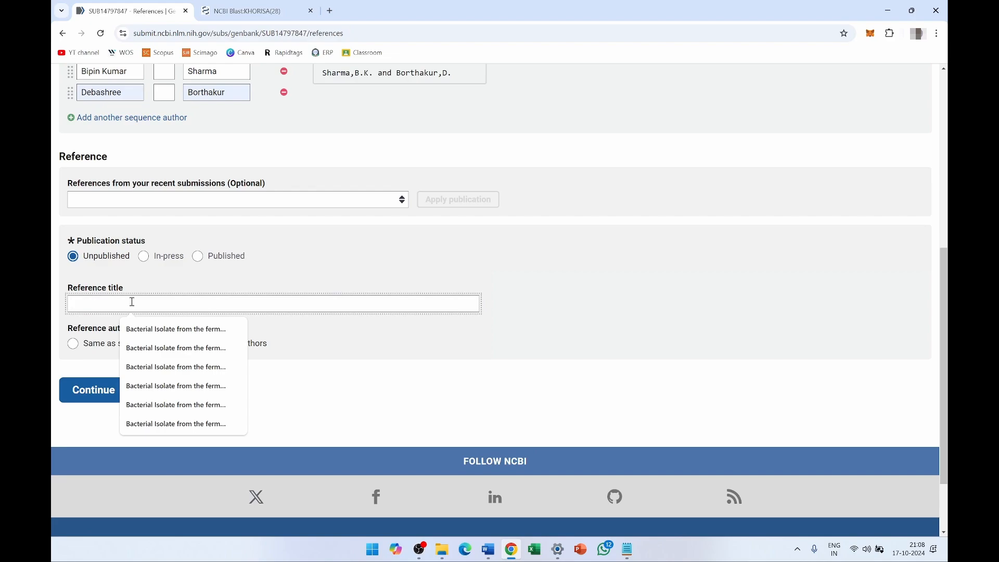
{"action": "type", "text": "Bact"}
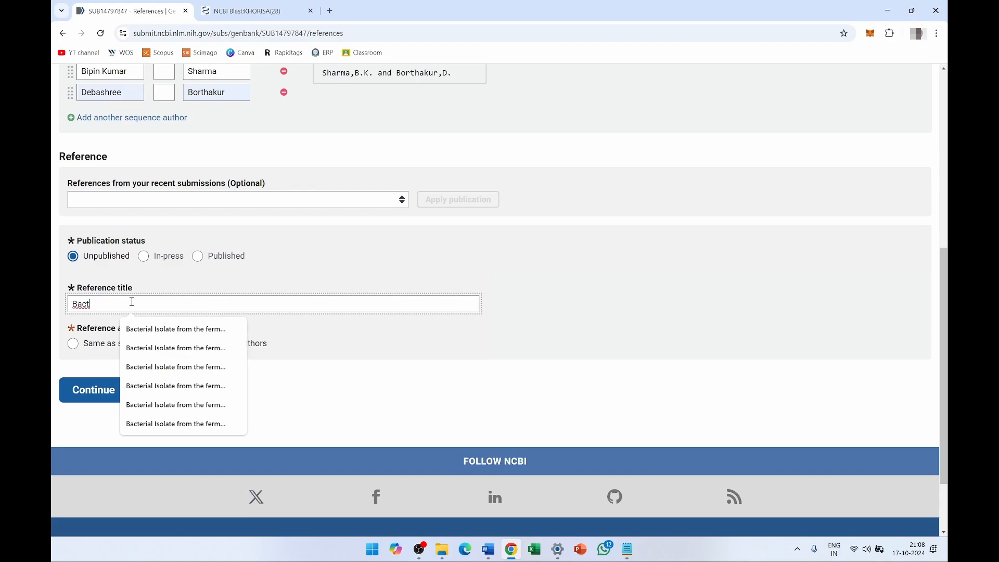
{"action": "type", "text": "erial Isolate from the ferm"}
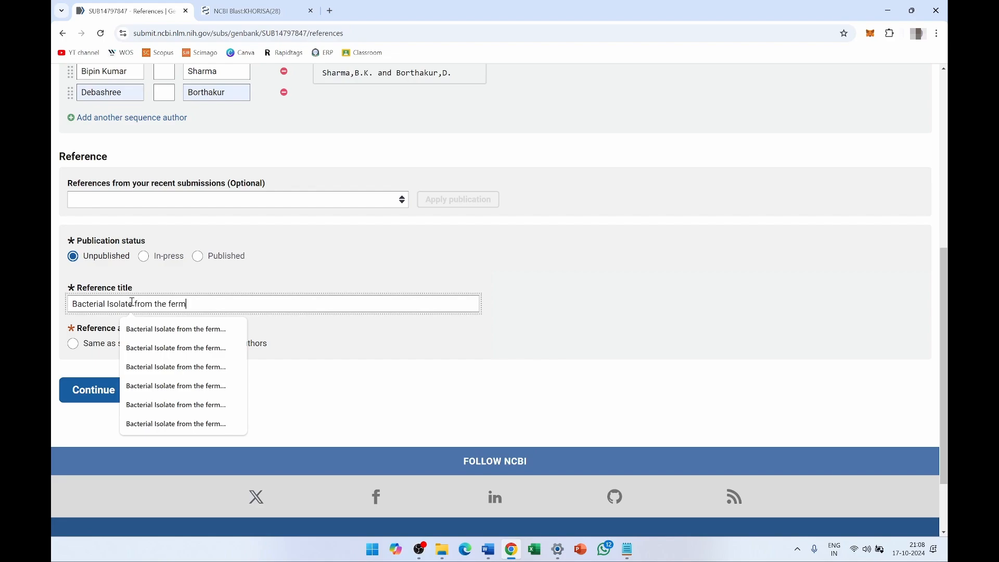
{"action": "type", "text": "ented food"}
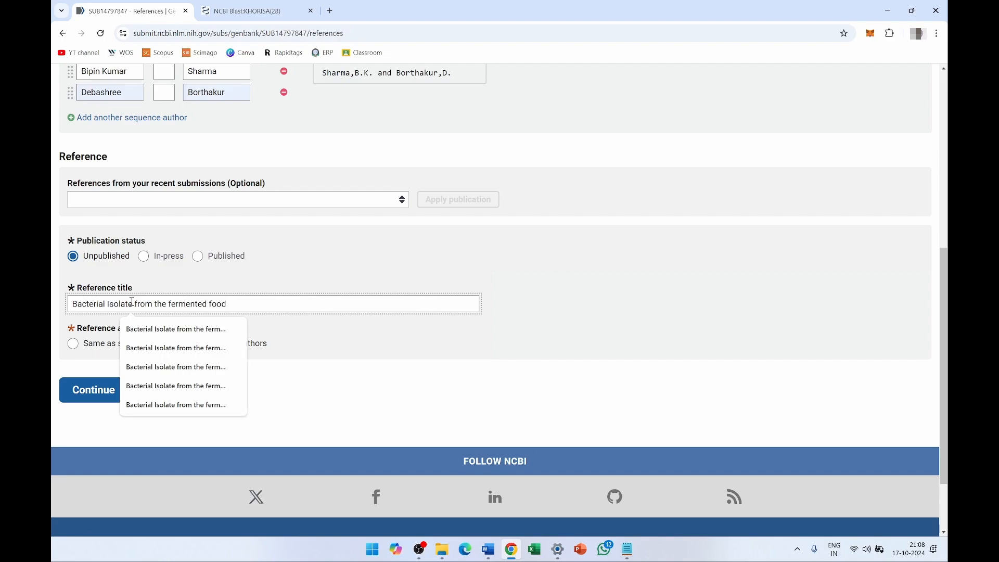
{"action": "type", "text": " of Assam"}
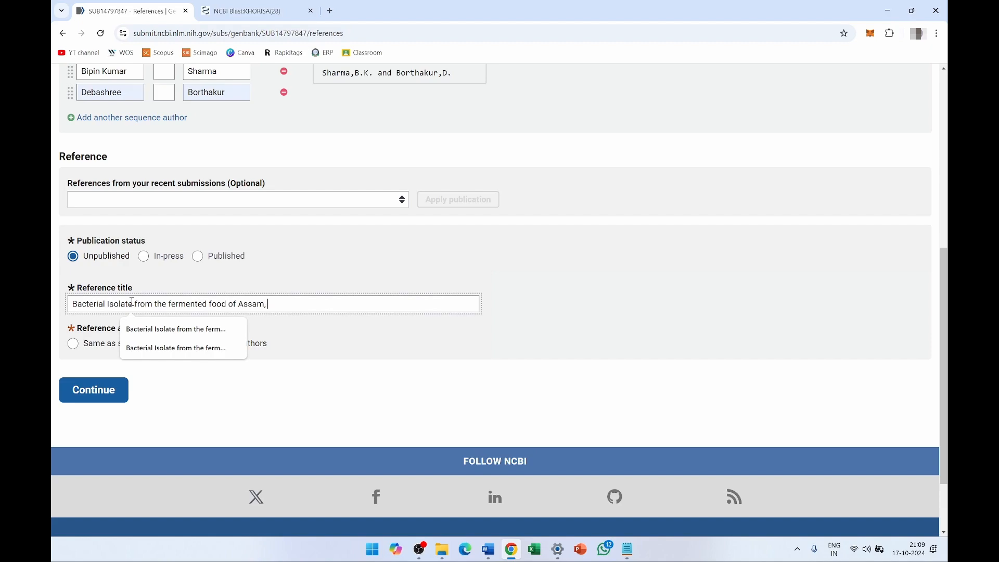
{"action": "type", "text": ", Khor"}
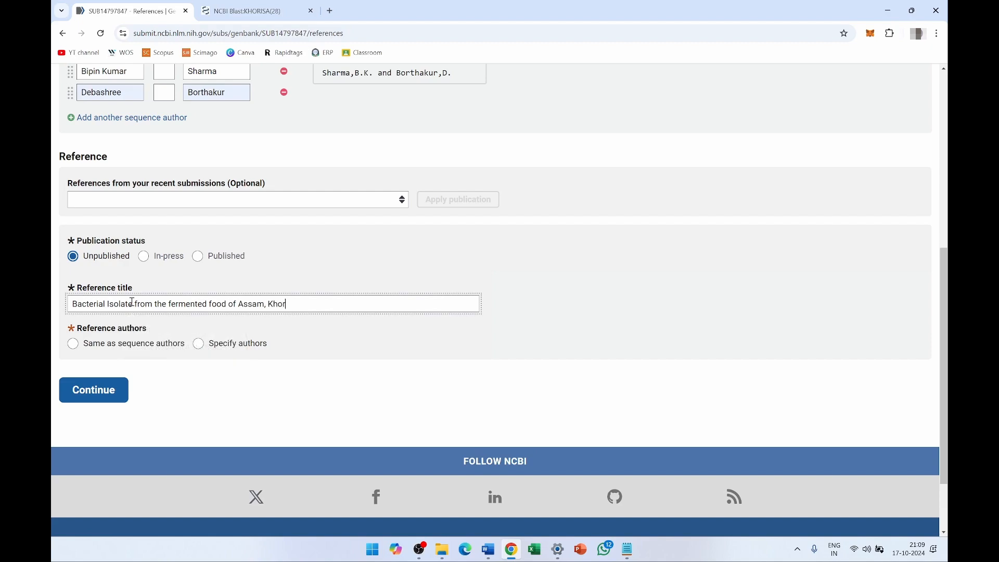
{"action": "type", "text": "isa"}
{"action": "left_click_drag", "start_coordinate": [312, 303], "coordinate": [66, 307]}
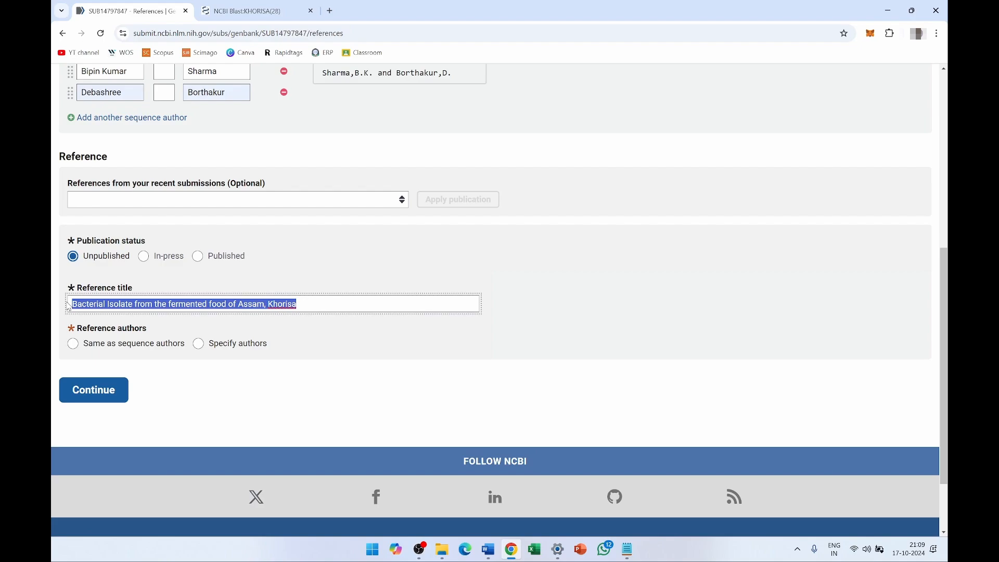
{"action": "left_click", "coordinate": [326, 347]}
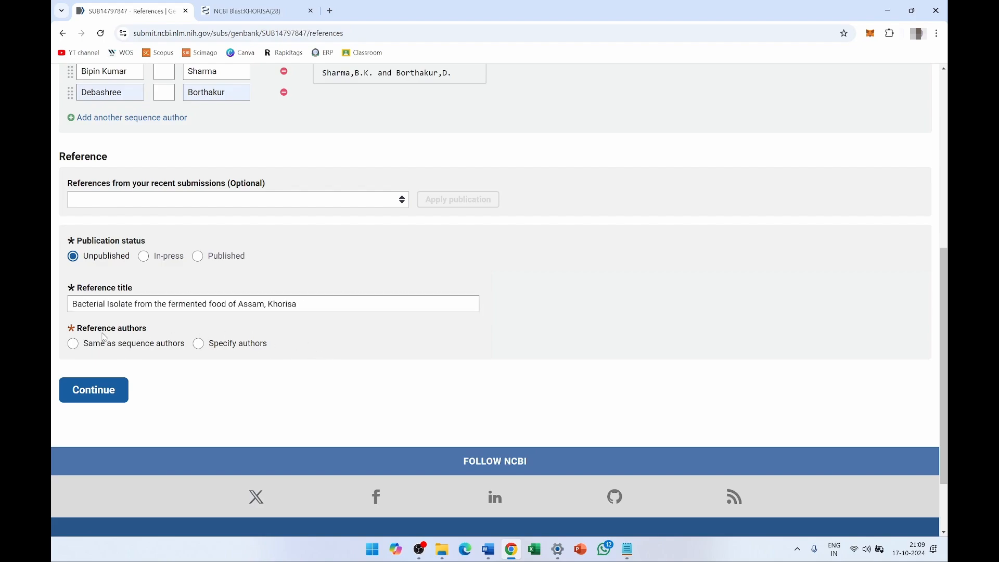
{"action": "left_click", "coordinate": [73, 345]}
{"action": "scroll", "coordinate": [126, 329], "scroll_direction": "up", "scroll_amount": 4}
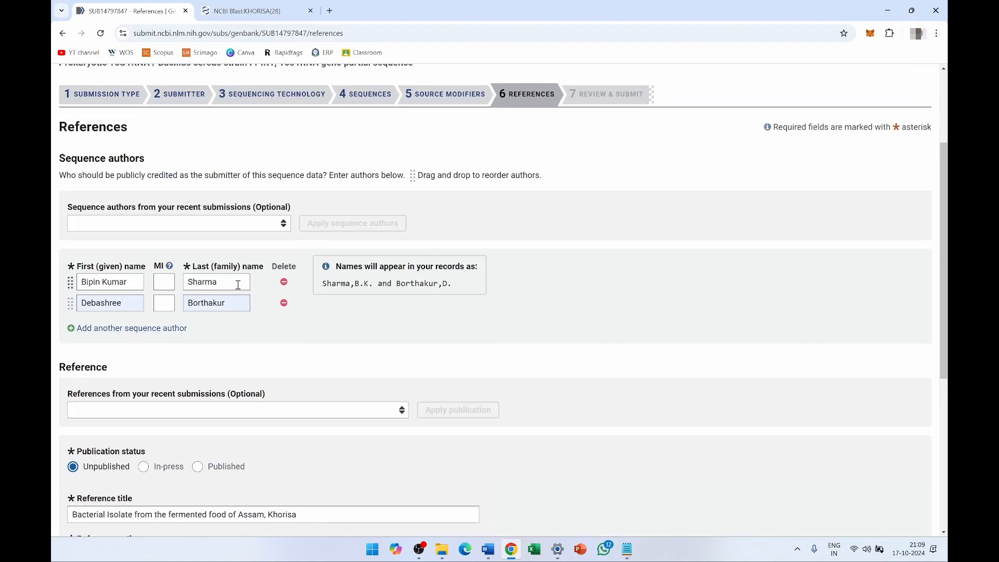
{"action": "scroll", "coordinate": [134, 345], "scroll_direction": "down", "scroll_amount": 5}
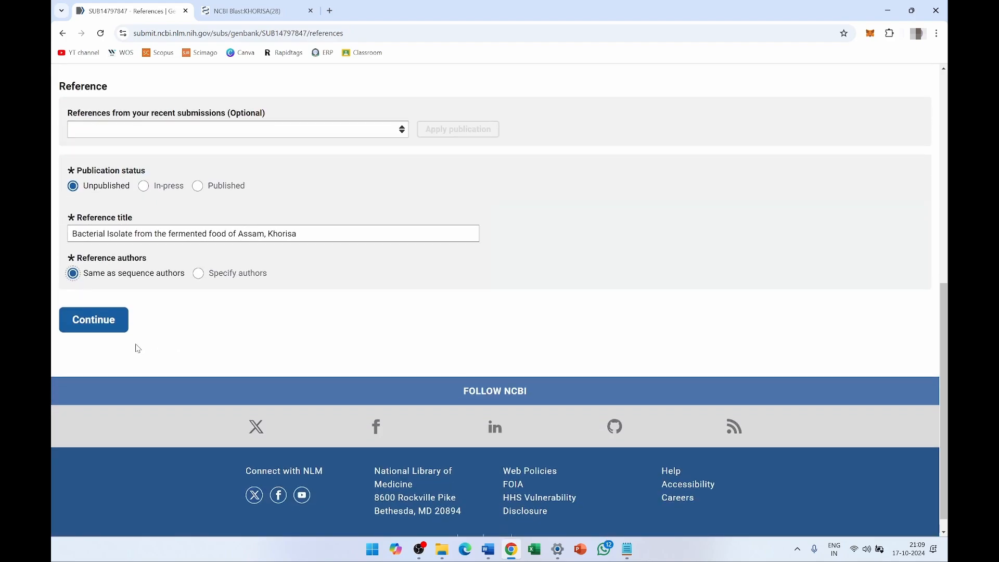
{"action": "left_click", "coordinate": [93, 322]}
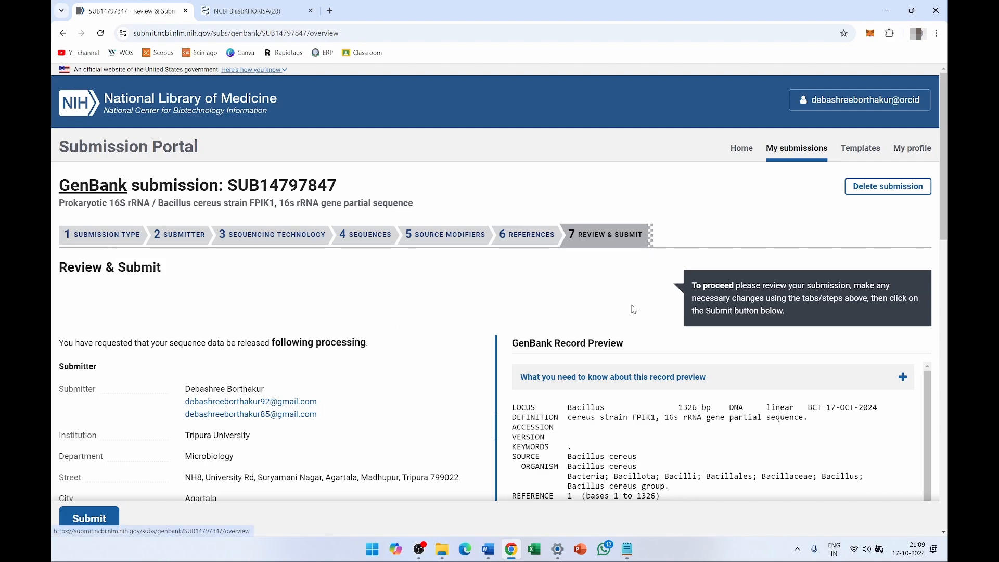
- Scroll through the Review & Submit summary and the GenBank record preview
{"action": "scroll", "coordinate": [633, 310], "scroll_direction": "down", "scroll_amount": 3}
{"action": "scroll", "coordinate": [526, 318], "scroll_direction": "down", "scroll_amount": 2}
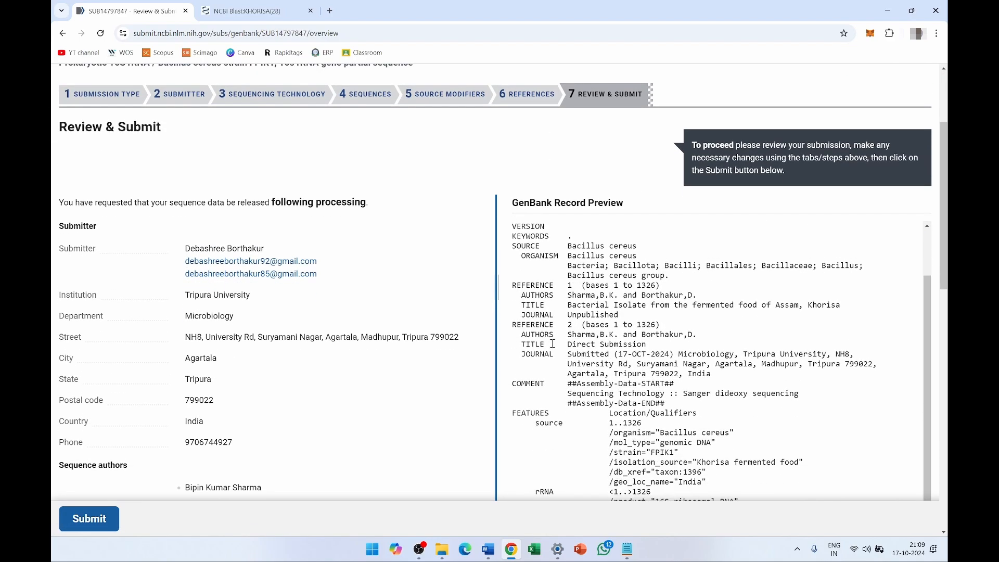
{"action": "scroll", "coordinate": [526, 344], "scroll_direction": "up", "scroll_amount": 3}
{"action": "scroll", "coordinate": [460, 374], "scroll_direction": "down", "scroll_amount": 1}
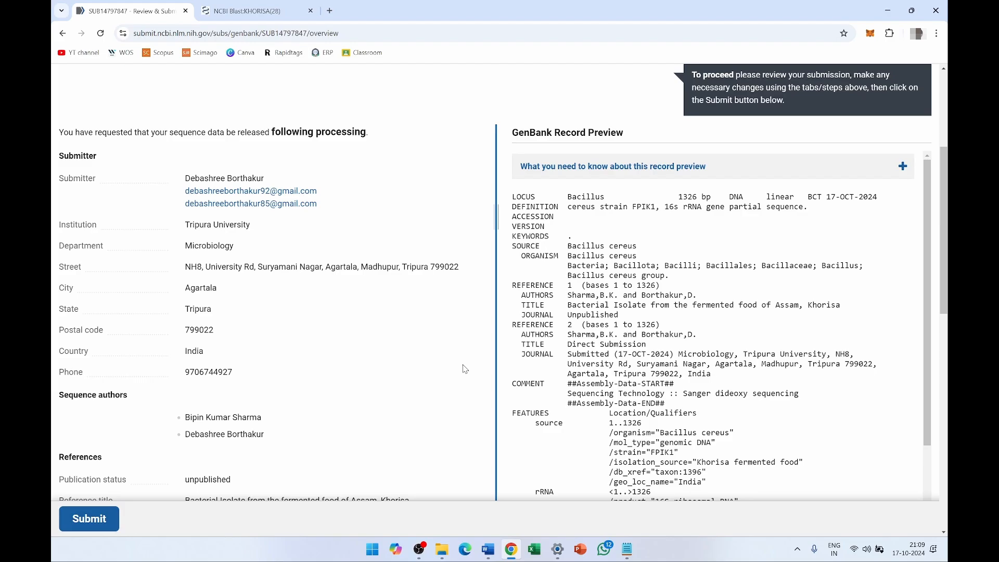
- Tile Khorisa-Seq.fasta on the left and the review page on the right, widening the preview
{"action": "left_click", "coordinate": [627, 549]}
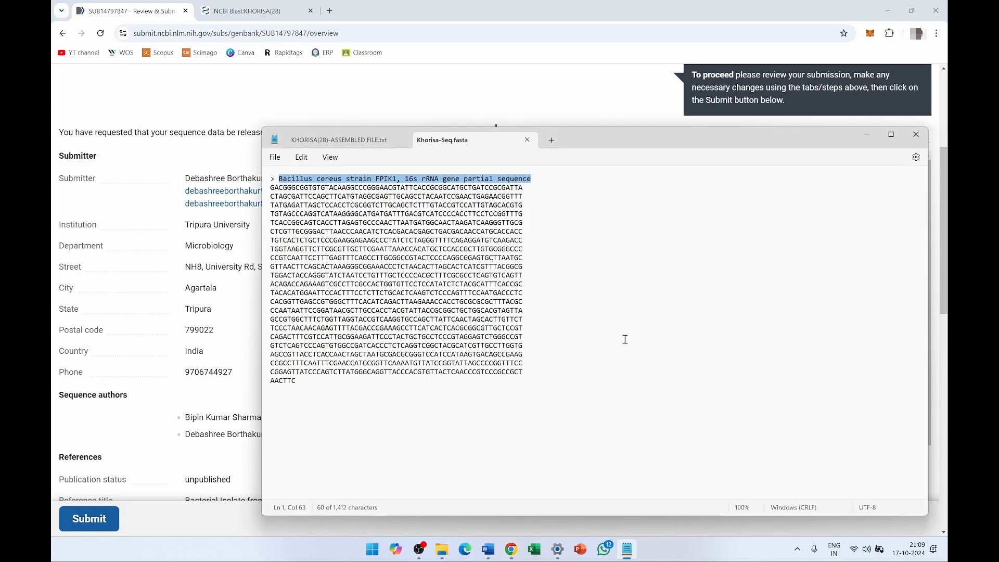
{"action": "left_click_drag", "start_coordinate": [583, 140], "coordinate": [54, 146]}
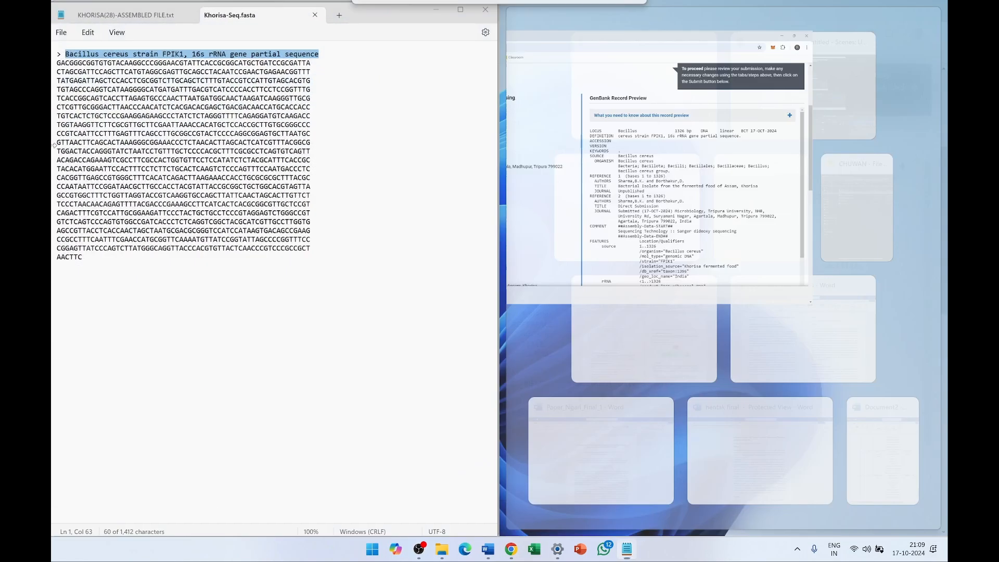
{"action": "left_click", "coordinate": [646, 179]}
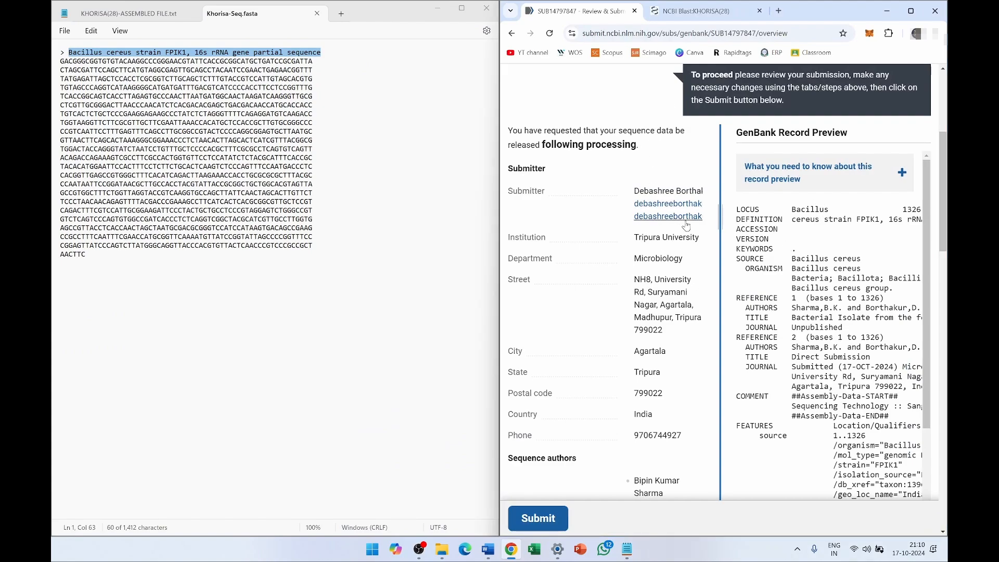
{"action": "left_click_drag", "start_coordinate": [721, 223], "coordinate": [515, 215]}
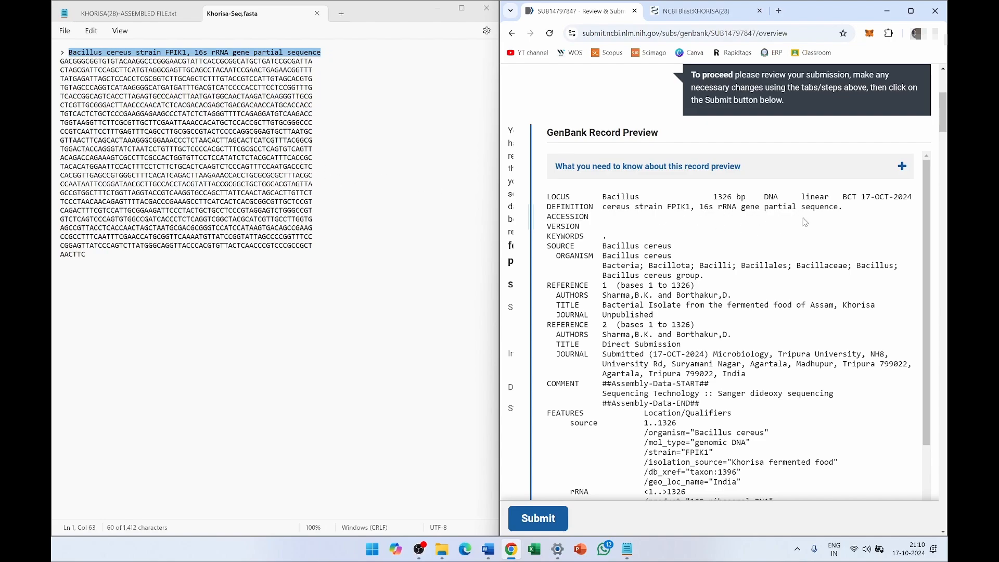
- Compare the organism name Bacillus cereus and both references' authors against the sequence file
{"action": "scroll", "coordinate": [713, 323], "scroll_direction": "down", "scroll_amount": 3}
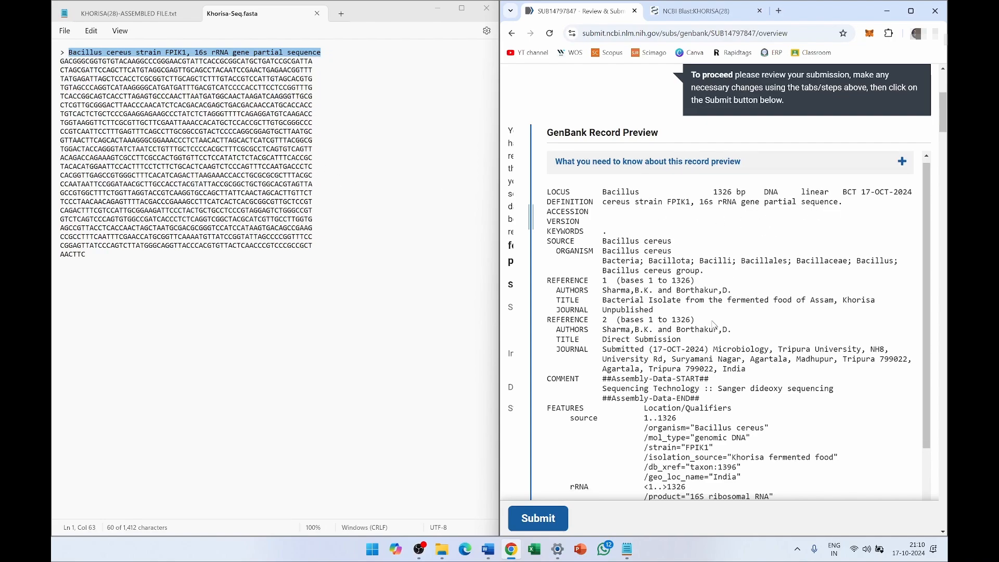
{"action": "left_click_drag", "start_coordinate": [599, 178], "coordinate": [706, 192]}
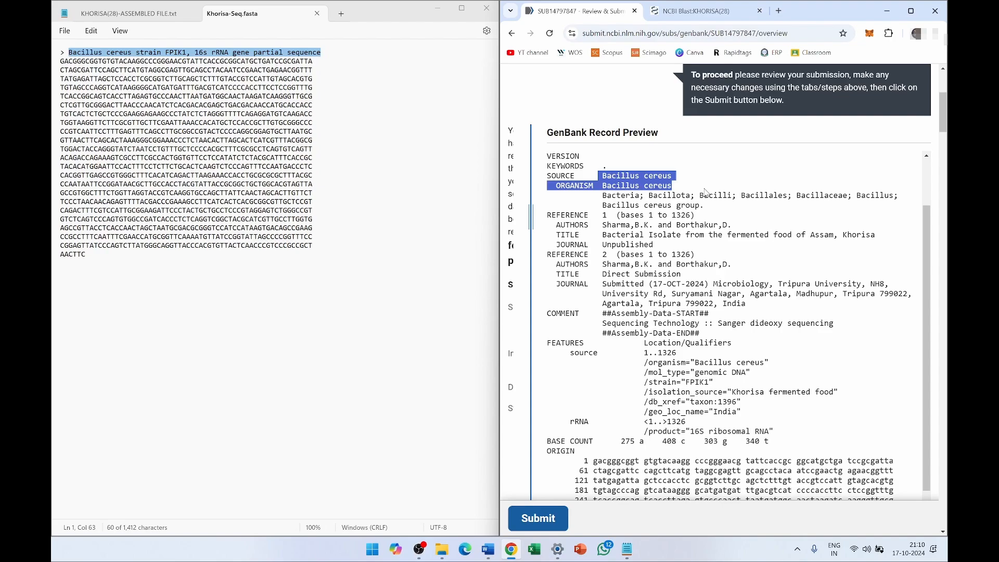
{"action": "left_click", "coordinate": [725, 274]}
{"action": "left_click_drag", "start_coordinate": [602, 224], "coordinate": [719, 227]}
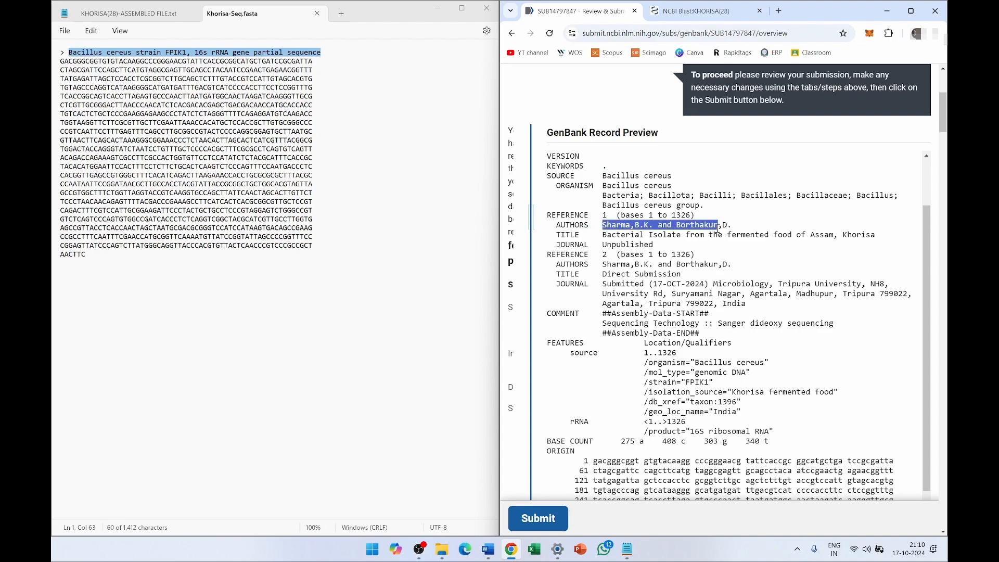
{"action": "left_click_drag", "start_coordinate": [603, 271], "coordinate": [728, 269]}
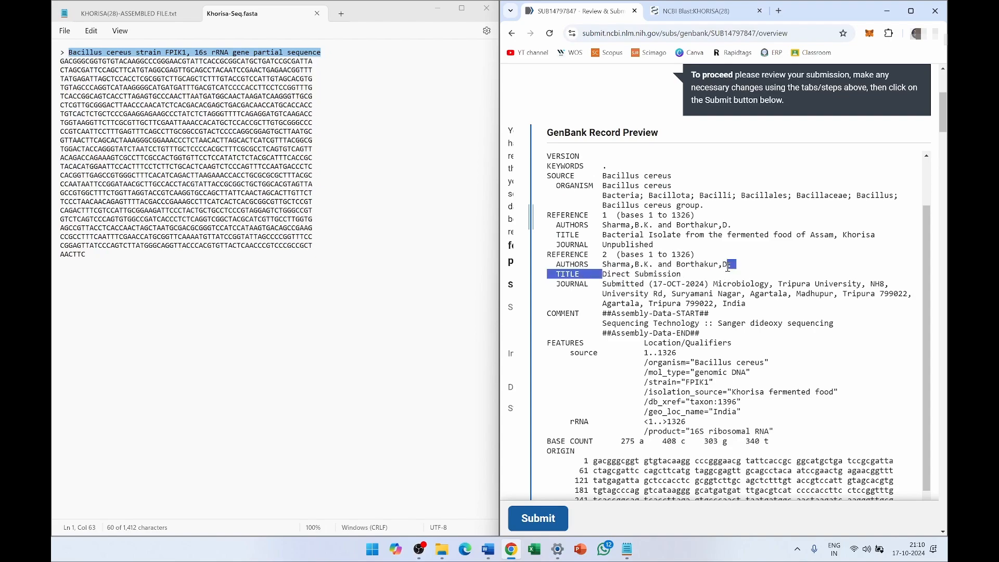
{"action": "left_click", "coordinate": [752, 318]}
- Verify the isolation source Khorisa fermented food, then maximize the portal window
{"action": "scroll", "coordinate": [739, 347], "scroll_direction": "down", "scroll_amount": 2}
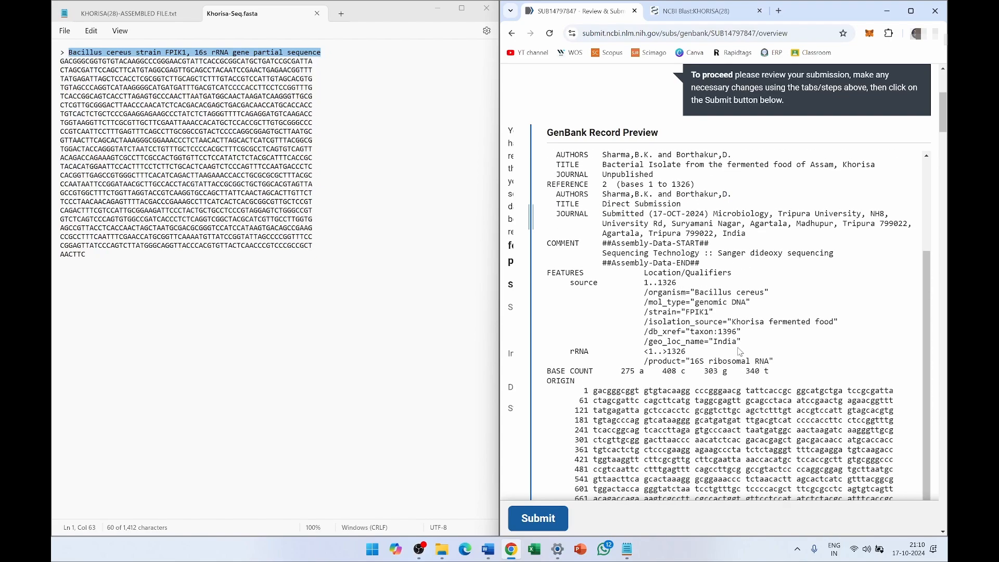
{"action": "scroll", "coordinate": [740, 345], "scroll_direction": "down", "scroll_amount": 2}
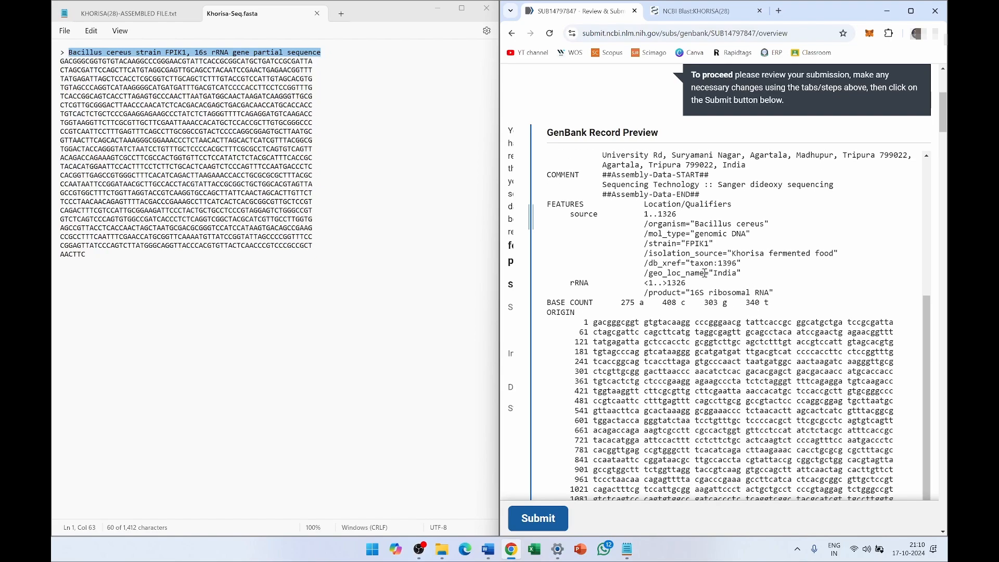
{"action": "left_click_drag", "start_coordinate": [715, 273], "coordinate": [835, 253]}
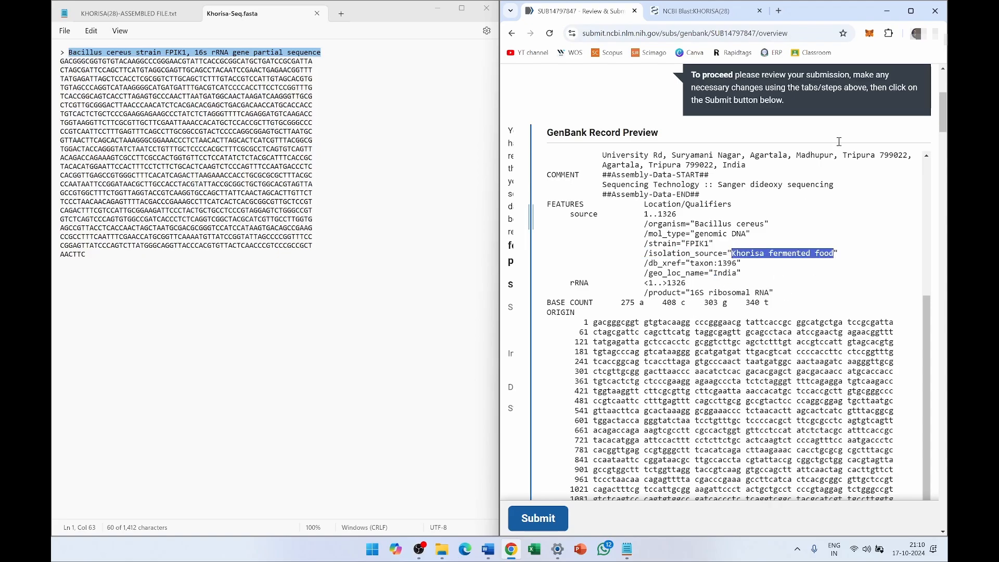
{"action": "left_click", "coordinate": [911, 11]}
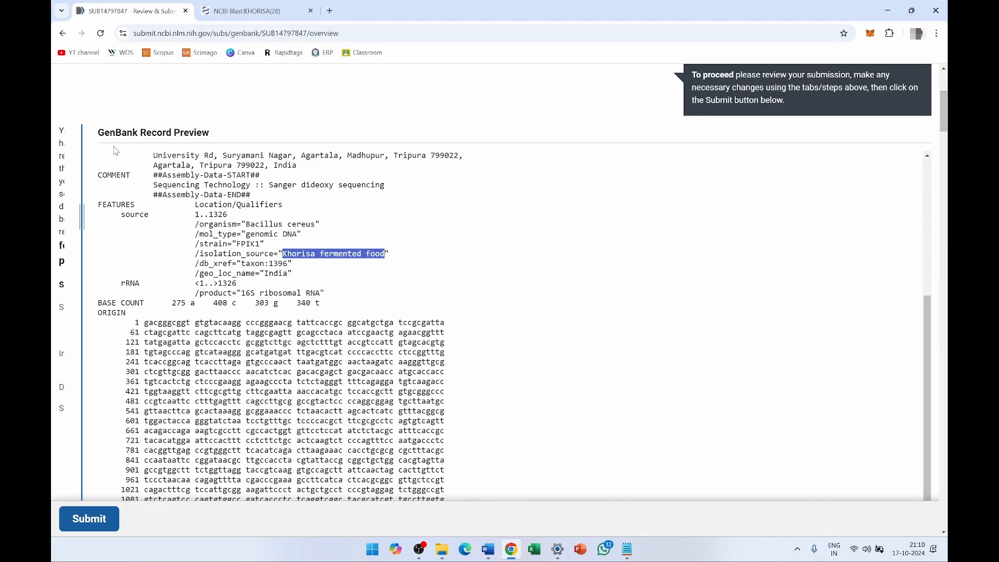
- Restore the submitter details beside the preview, recheck the page, and submit the Bacillus cereus FPIK1 record
{"action": "left_click_drag", "start_coordinate": [81, 208], "coordinate": [408, 211]}
{"action": "scroll", "coordinate": [674, 338], "scroll_direction": "down", "scroll_amount": 3}
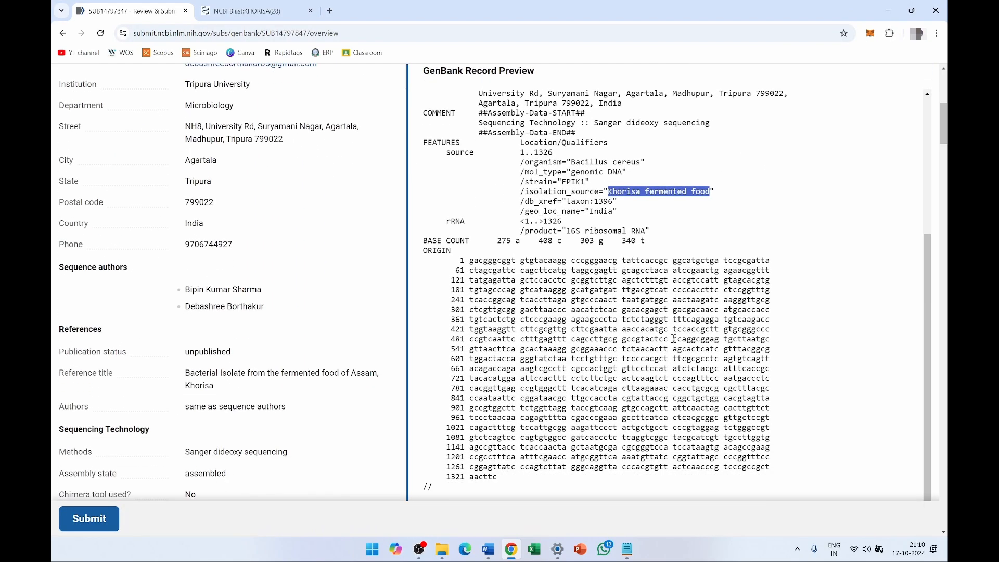
{"action": "scroll", "coordinate": [260, 286], "scroll_direction": "up", "scroll_amount": 5}
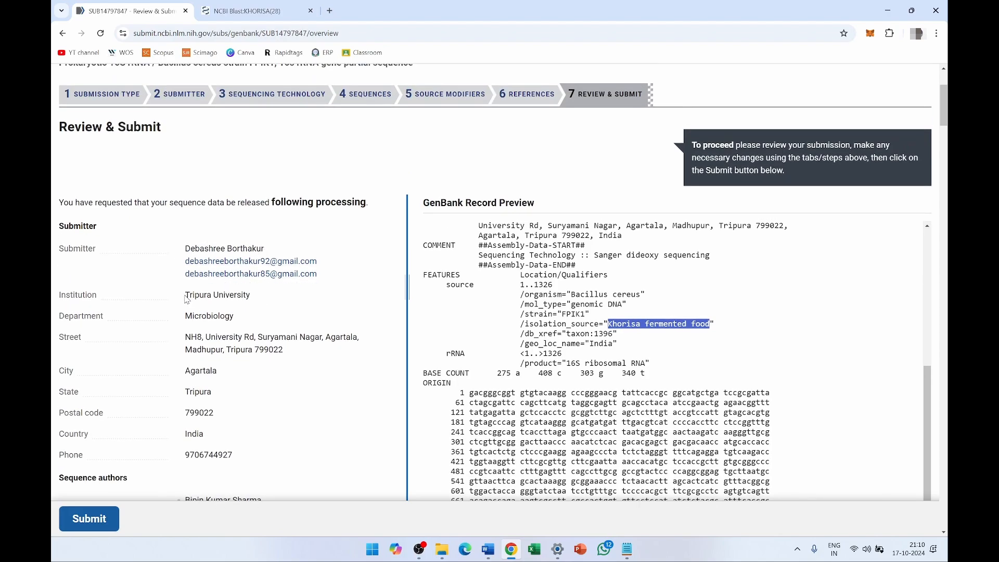
{"action": "left_click", "coordinate": [93, 520]}
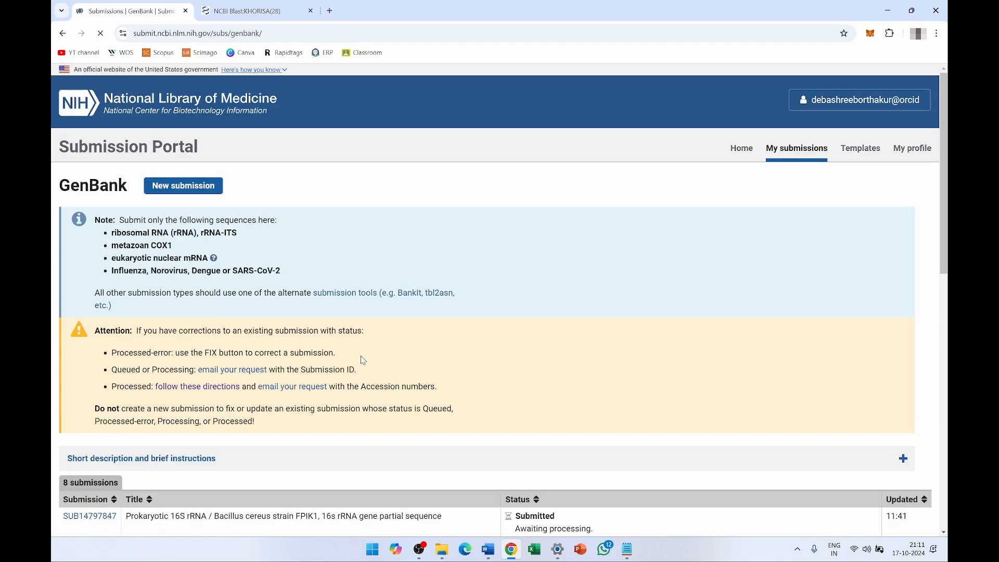
- Find the new Bacillus cereus FPIK1 entry's title and its Awaiting processing status
{"action": "scroll", "coordinate": [375, 354], "scroll_direction": "down", "scroll_amount": 1}
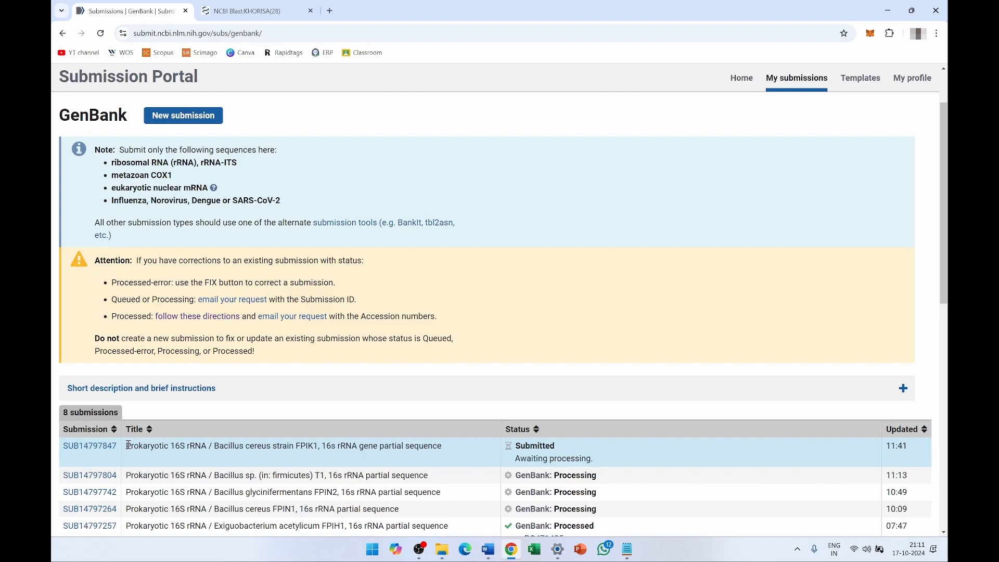
{"action": "left_click_drag", "start_coordinate": [128, 446], "coordinate": [447, 455]}
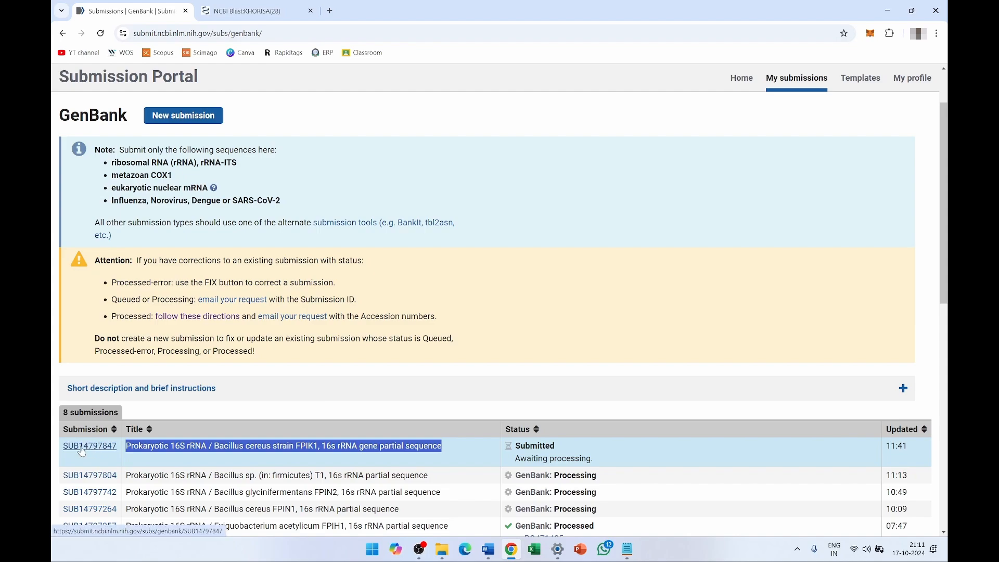
{"action": "left_click_drag", "start_coordinate": [514, 446], "coordinate": [596, 459]}
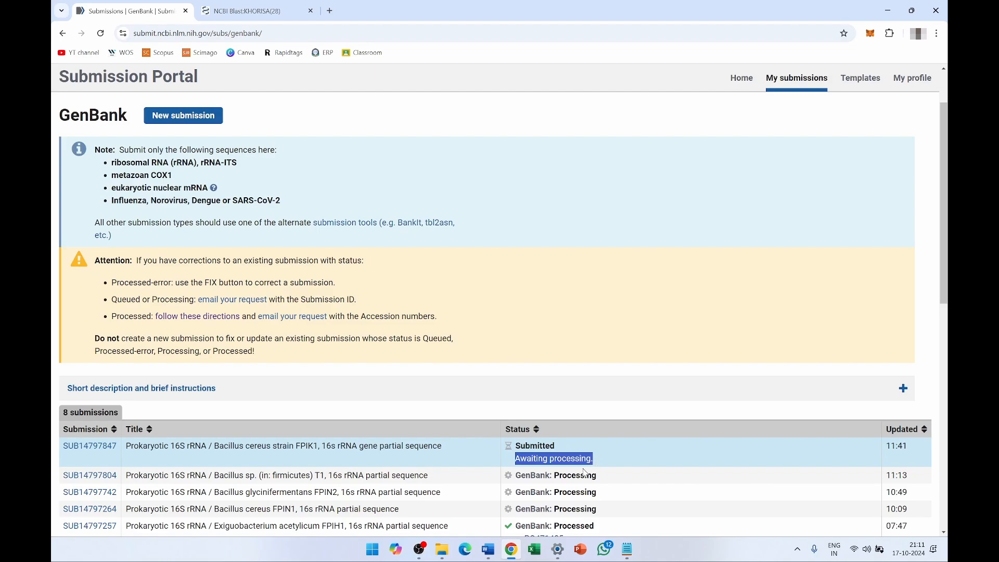
- Scan the submissions table and confirm the new entry's status reads Submitted
{"action": "scroll", "coordinate": [379, 438], "scroll_direction": "down", "scroll_amount": 4}
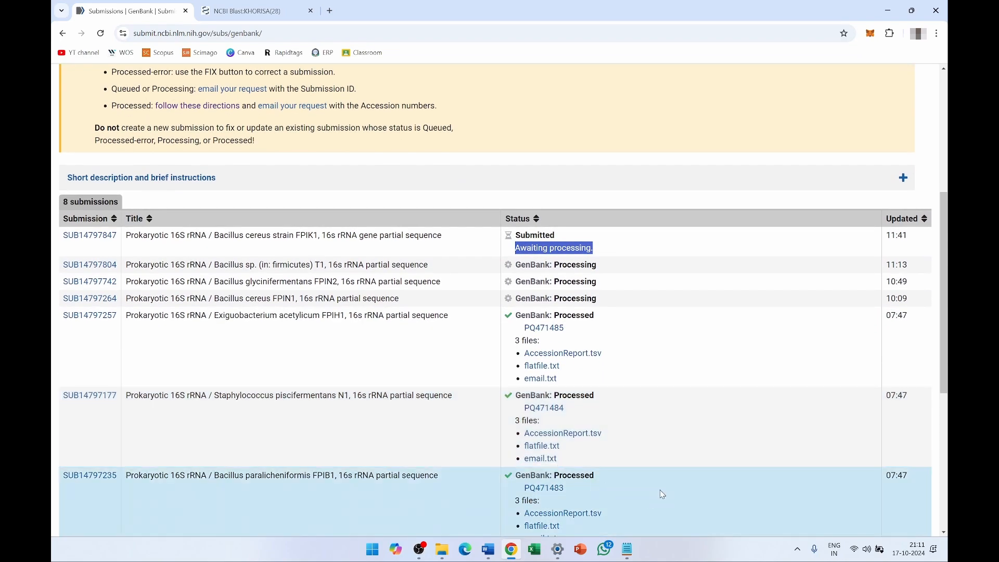
{"action": "scroll", "coordinate": [598, 487], "scroll_direction": "down", "scroll_amount": 3}
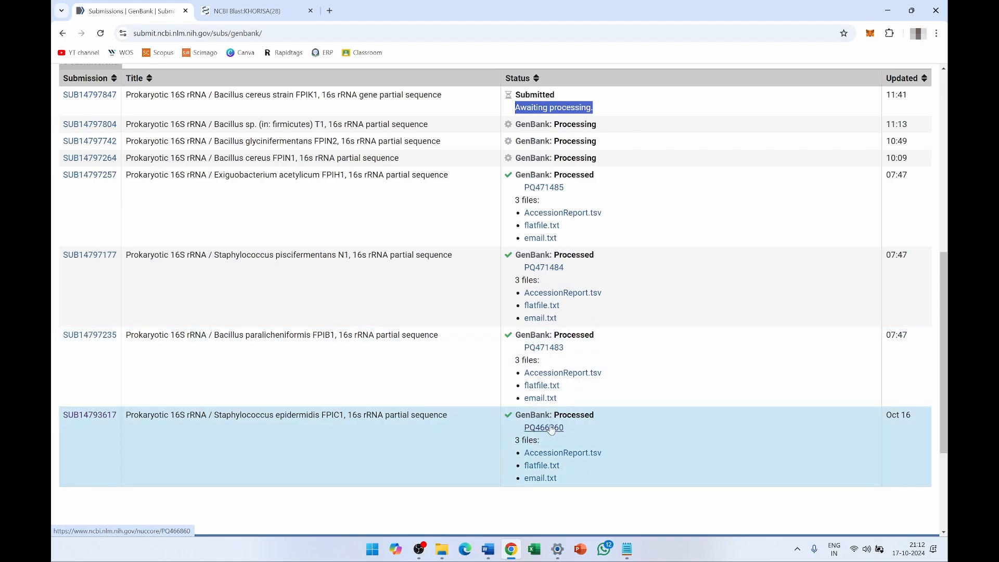
{"action": "scroll", "coordinate": [625, 232], "scroll_direction": "up", "scroll_amount": 1}
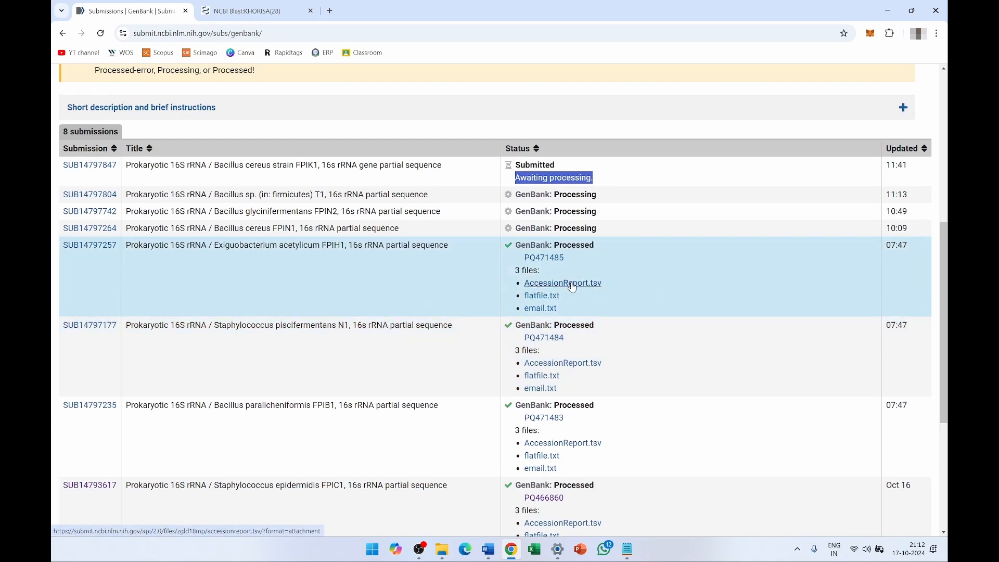
{"action": "scroll", "coordinate": [620, 262], "scroll_direction": "up", "scroll_amount": 2}
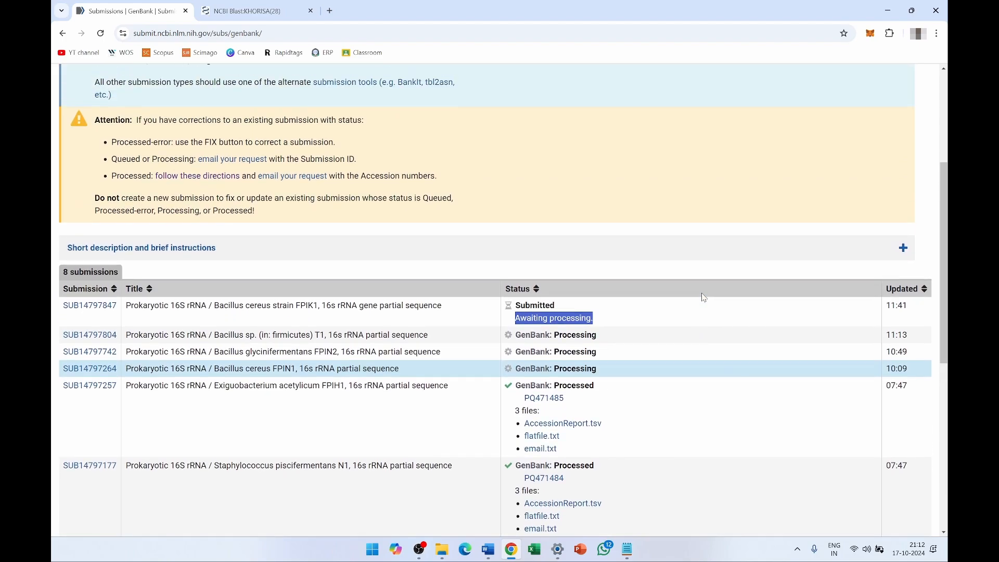
{"action": "left_click", "coordinate": [608, 311]}
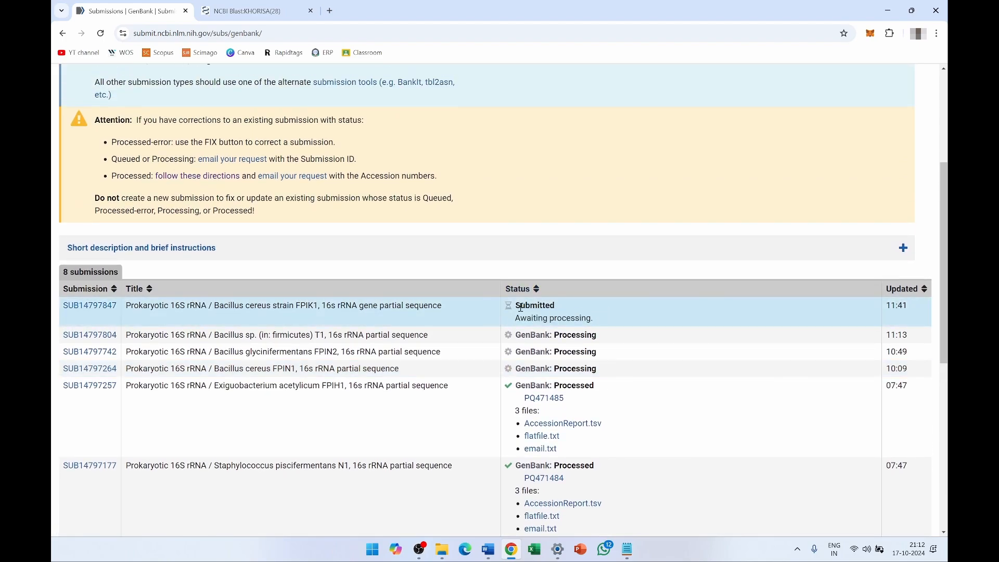
{"action": "left_click_drag", "start_coordinate": [517, 305], "coordinate": [562, 305]}
{"action": "scroll", "coordinate": [562, 306], "scroll_direction": "up", "scroll_amount": 4}
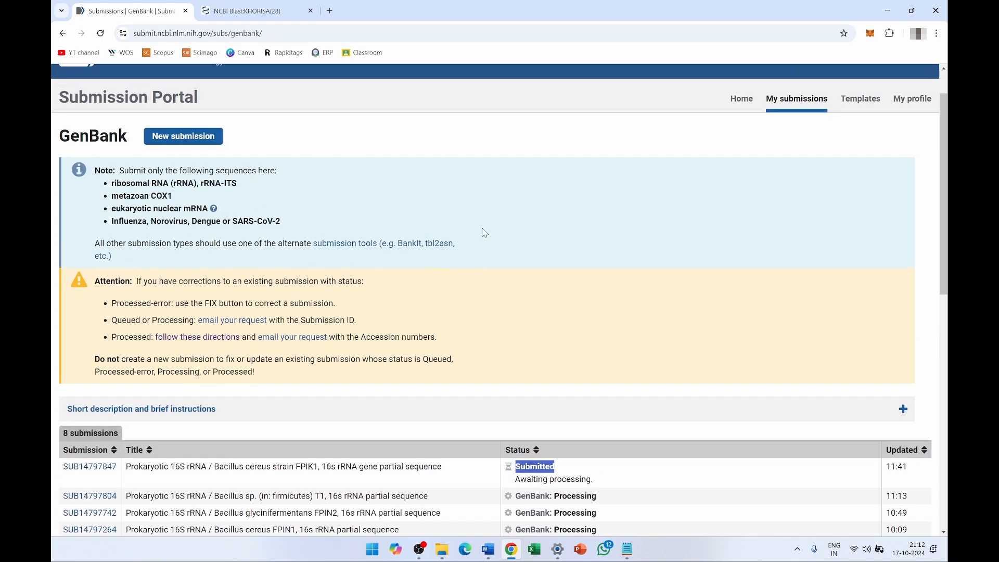